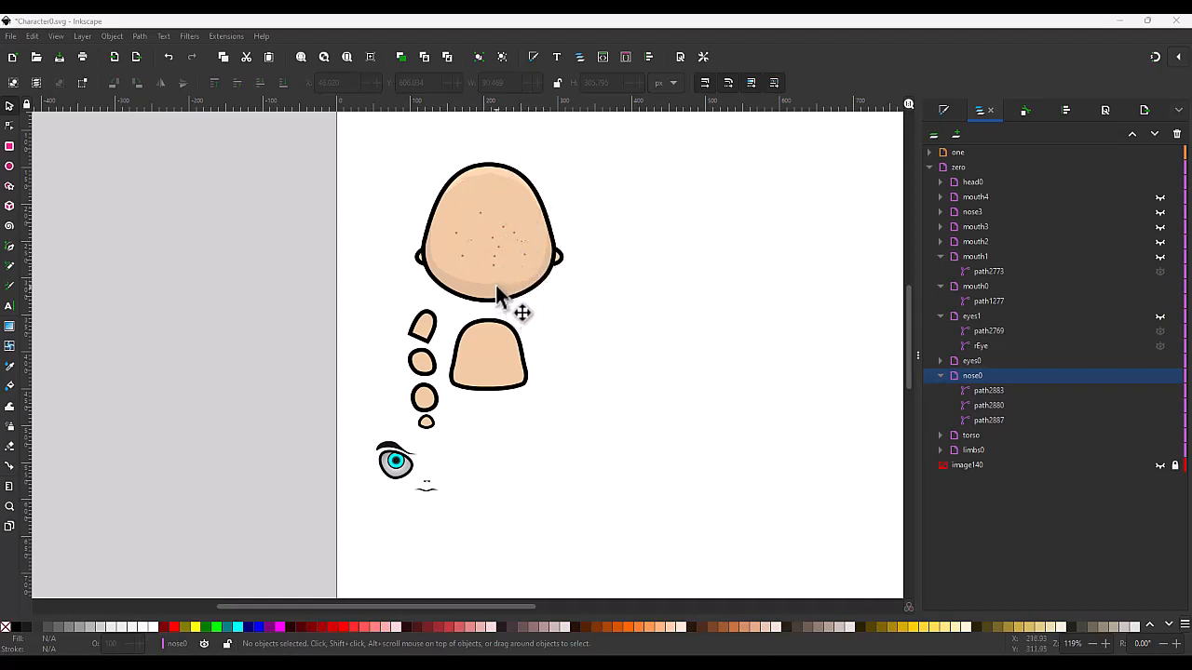
{"action": "scroll", "coordinate": [503, 270], "scroll_direction": "up", "scroll_amount": 1}
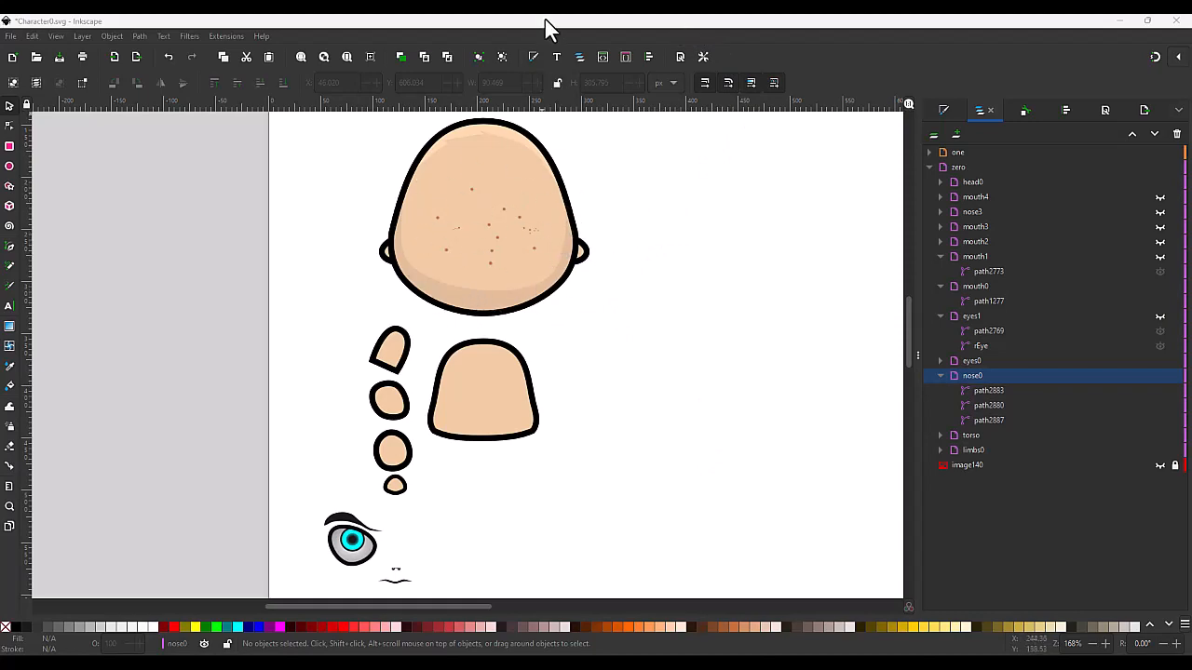
{"action": "left_click_drag", "start_coordinate": [744, 18], "coordinate": [698, 4]}
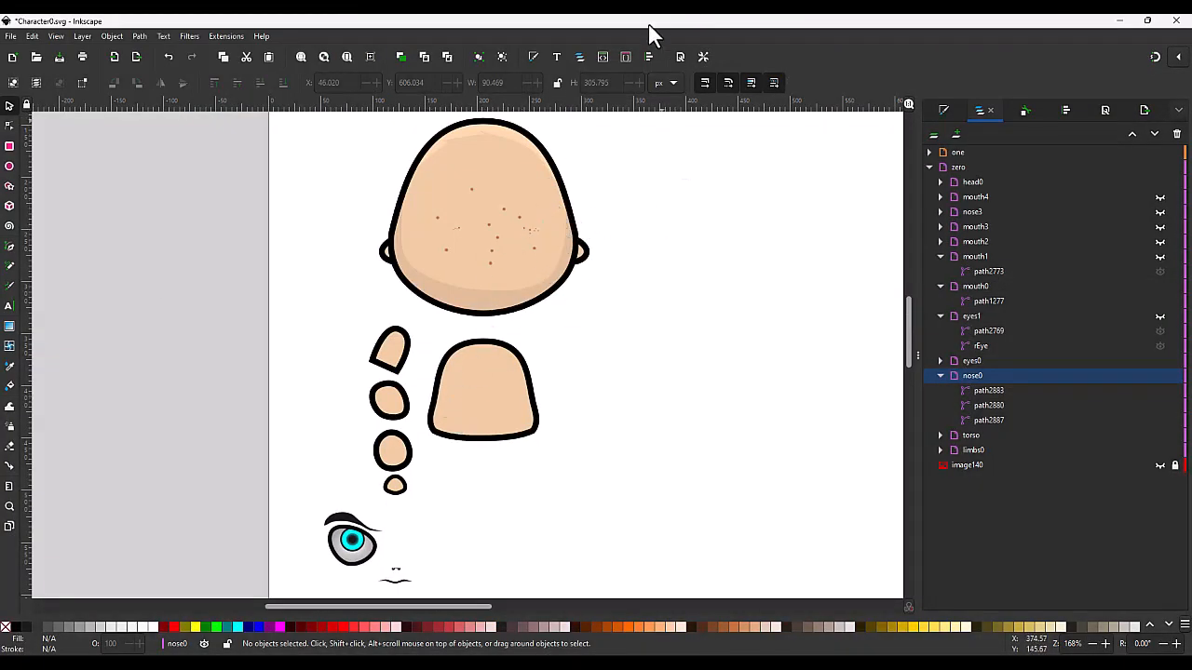
{"action": "left_click_drag", "start_coordinate": [647, 22], "coordinate": [1006, 88]}
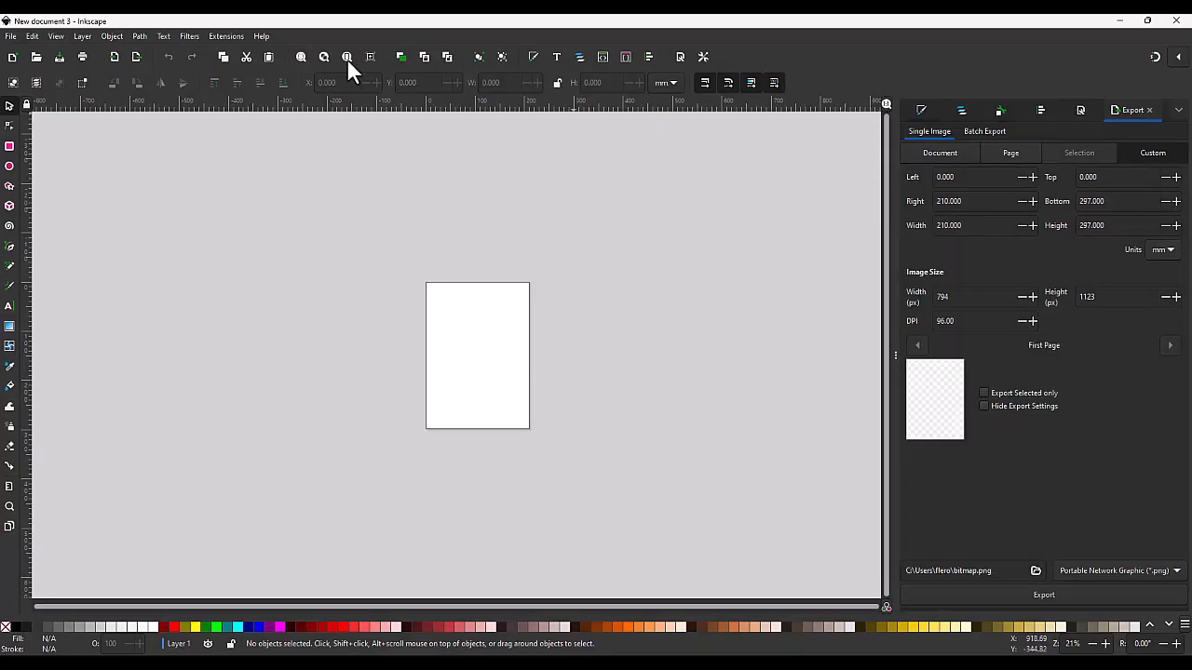
{"action": "left_click", "coordinate": [55, 37]}
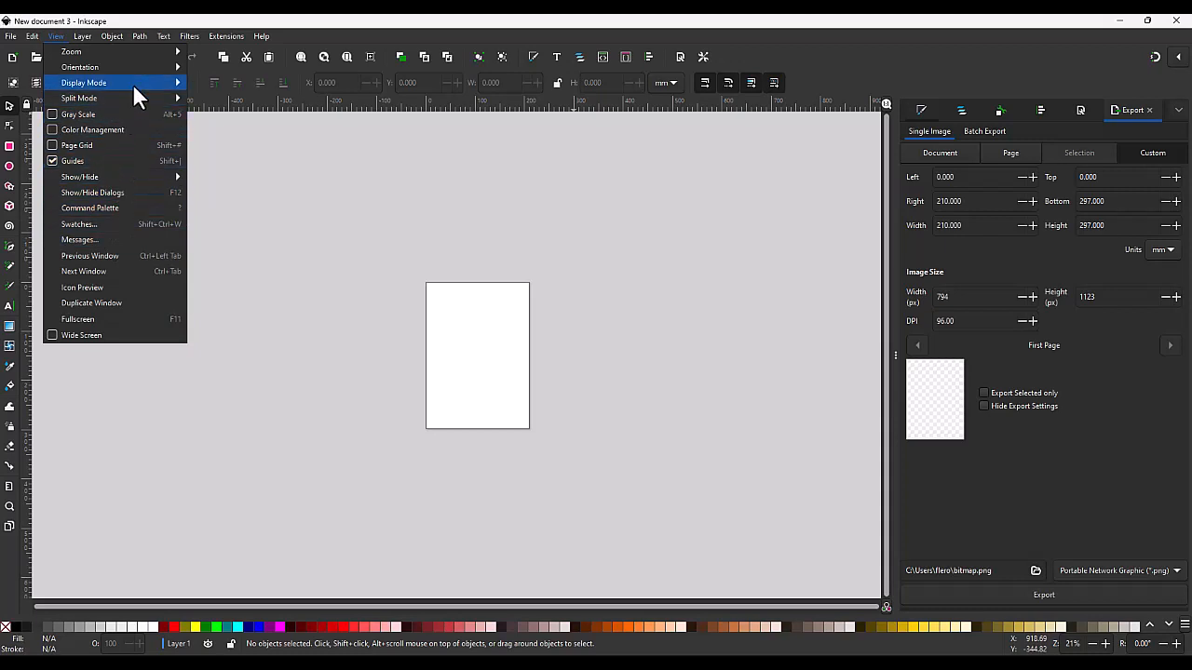
{"action": "mouse_move", "coordinate": [133, 69]}
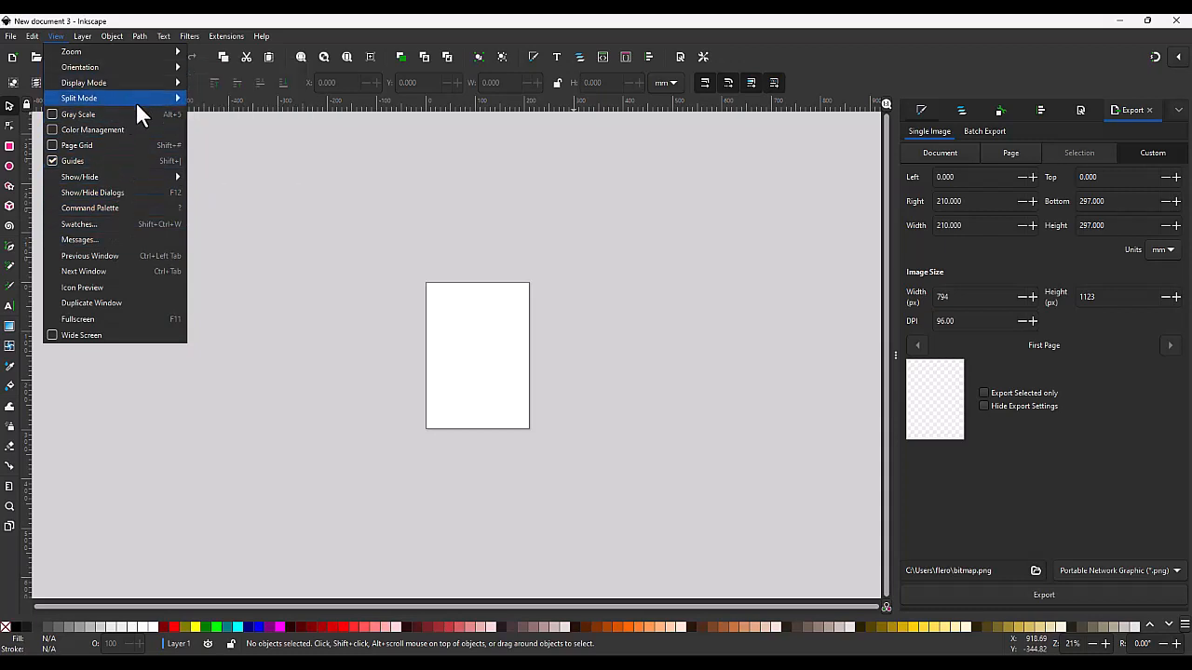
{"action": "left_click", "coordinate": [56, 37]}
{"action": "left_click", "coordinate": [224, 36]}
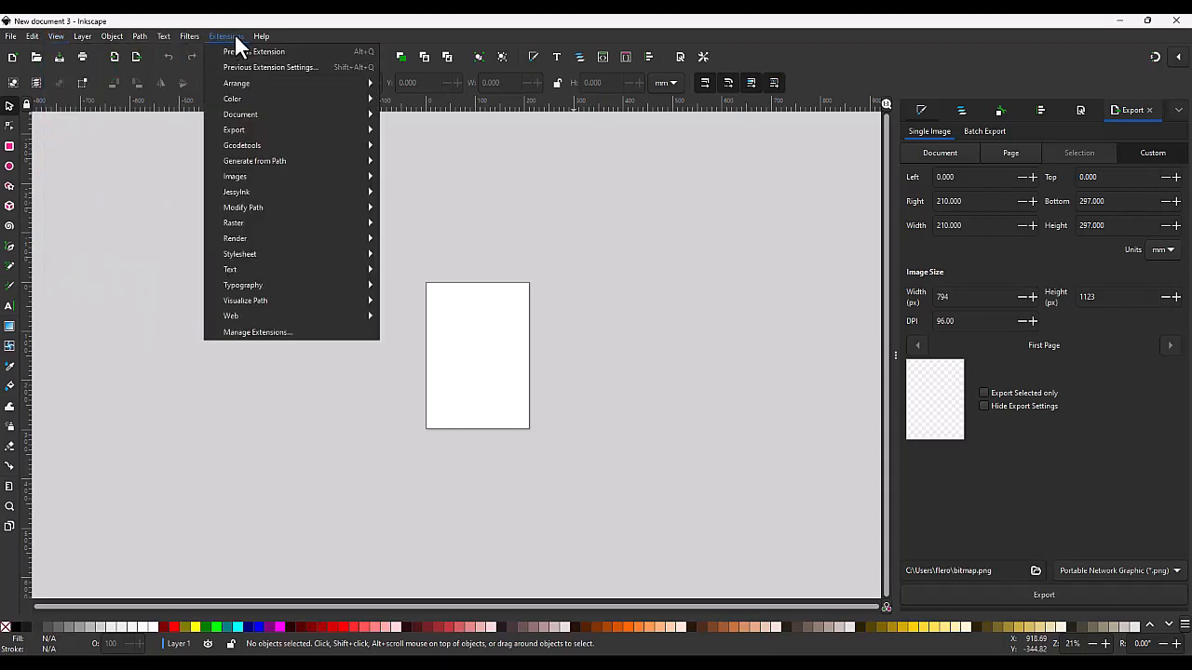
{"action": "mouse_move", "coordinate": [279, 154]}
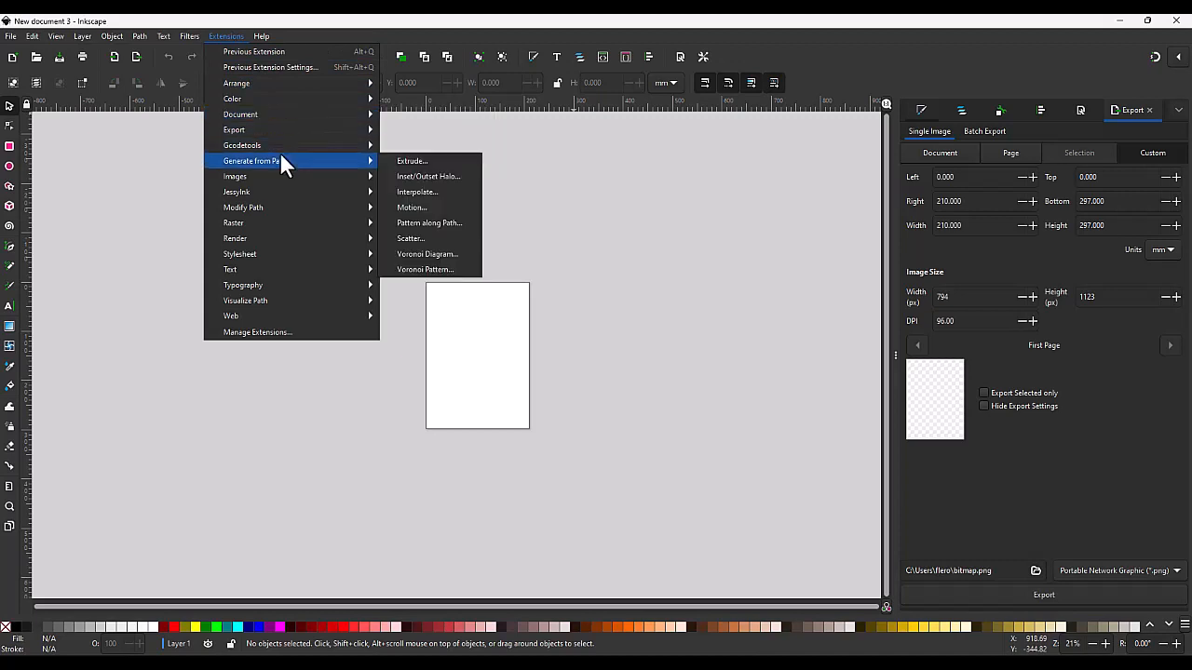
{"action": "mouse_move", "coordinate": [163, 36]}
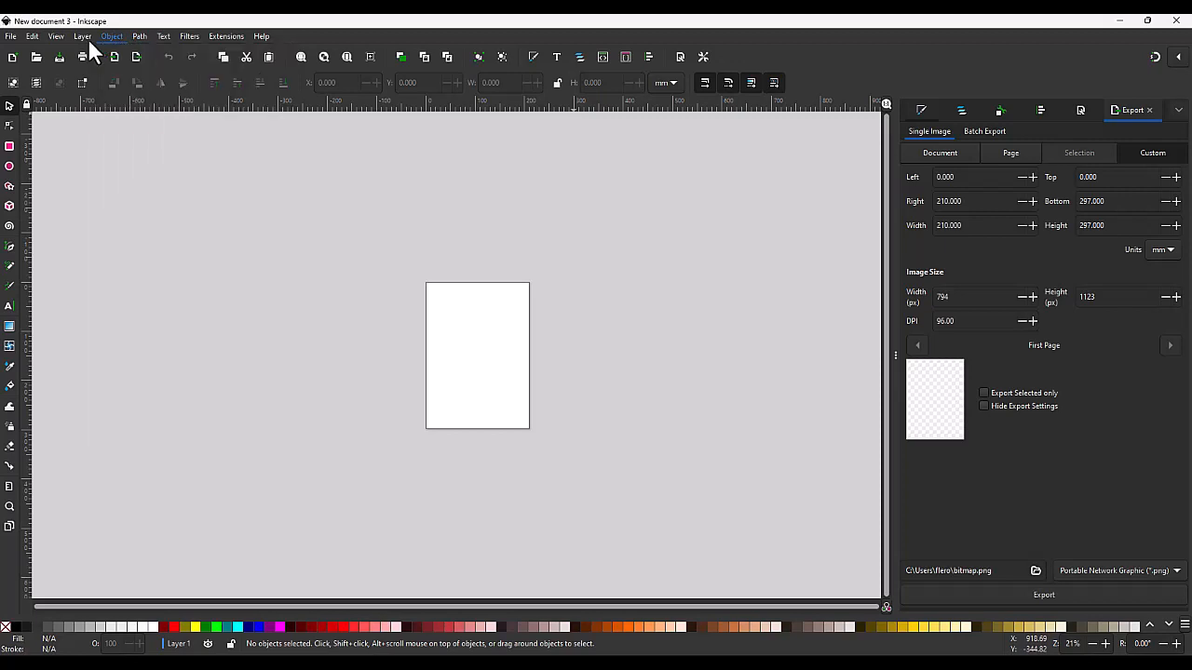
{"action": "mouse_move", "coordinate": [48, 36]}
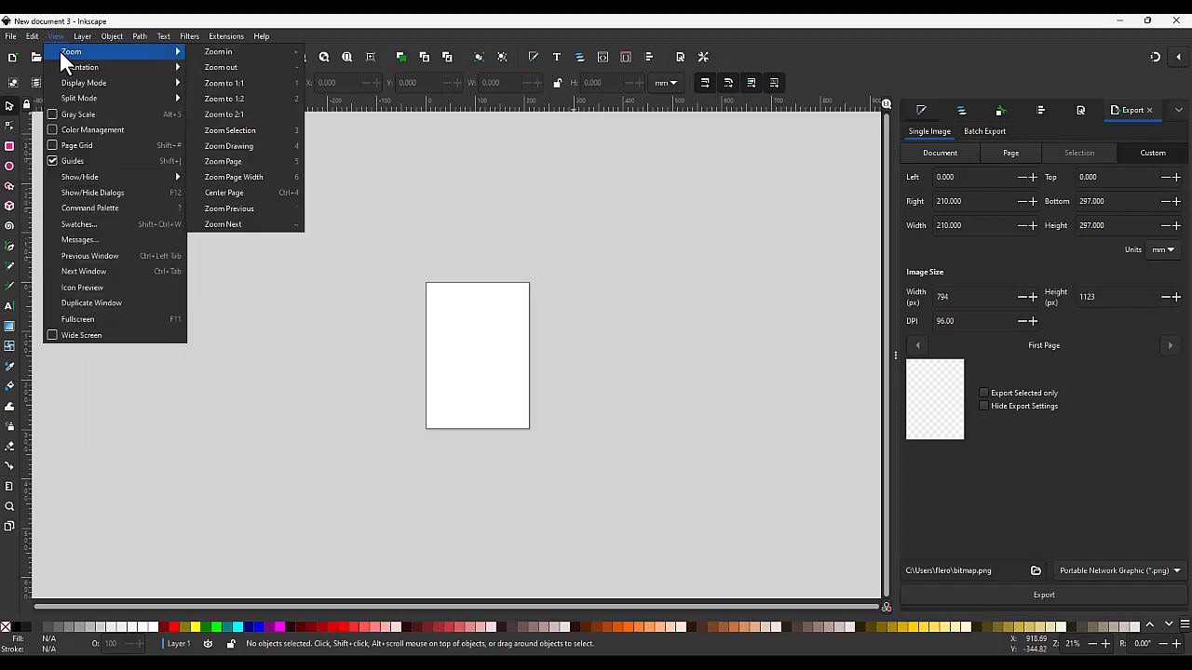
- Look through the list of available dialogs and inspect the Layers and Objects and Fill and Stroke dialogs
{"action": "left_click", "coordinate": [1179, 112]}
{"action": "left_click", "coordinate": [1178, 110]}
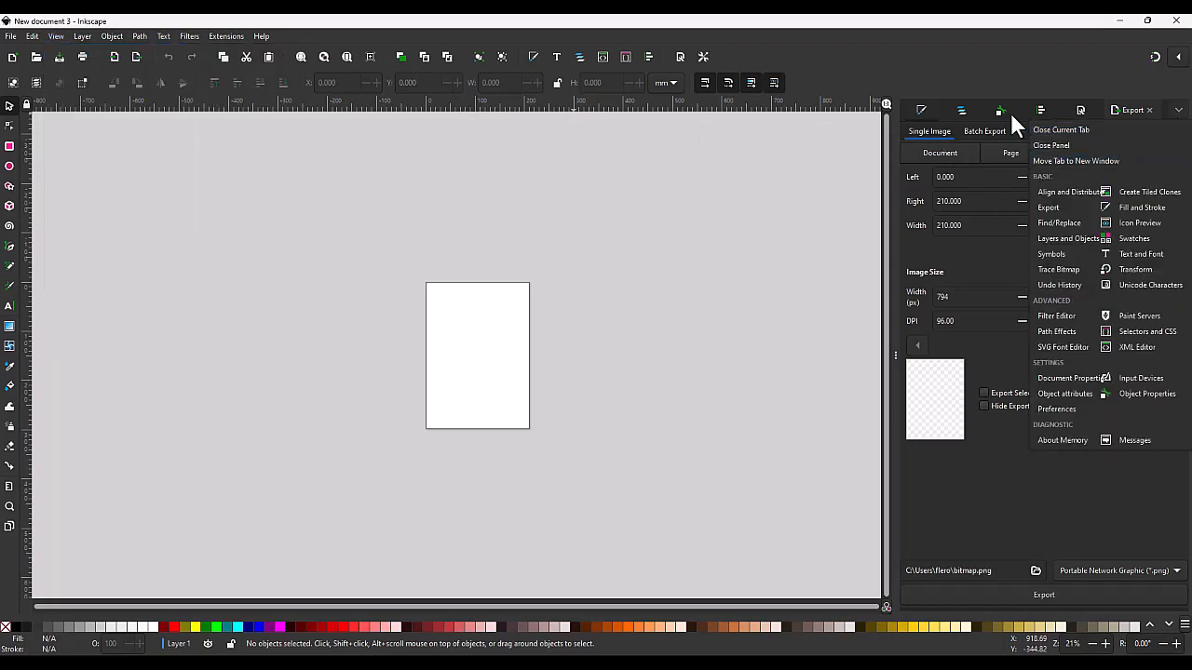
{"action": "left_click", "coordinate": [920, 110]}
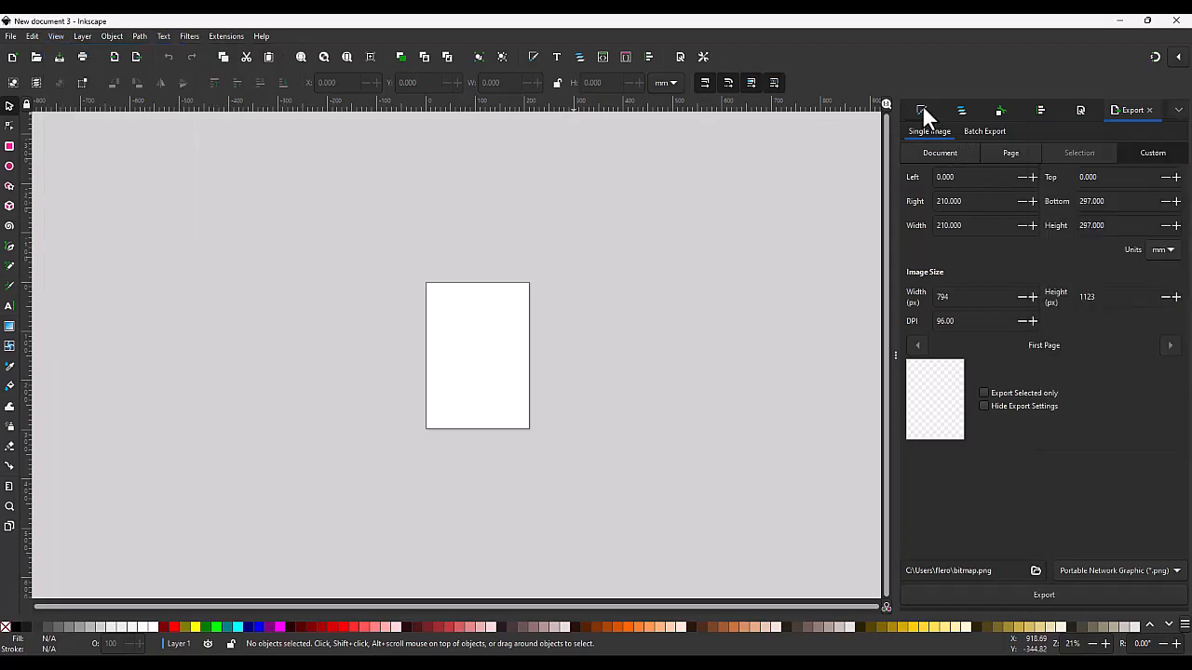
{"action": "left_click", "coordinate": [919, 108]}
{"action": "left_click", "coordinate": [987, 112]}
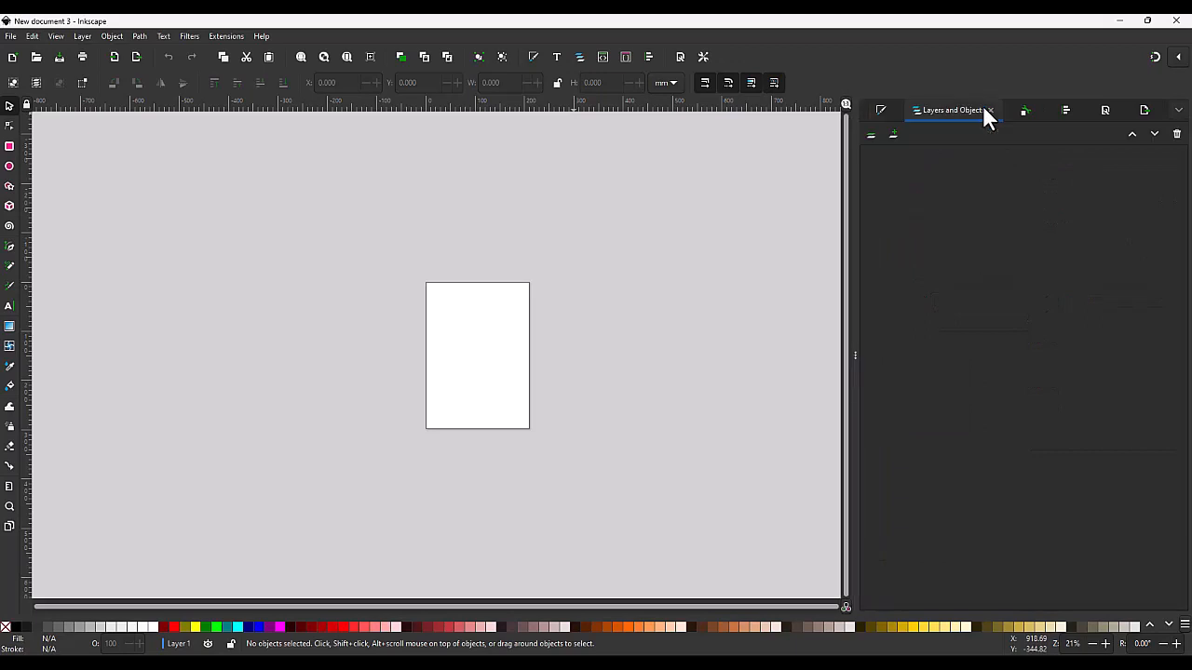
{"action": "left_click", "coordinate": [884, 110]}
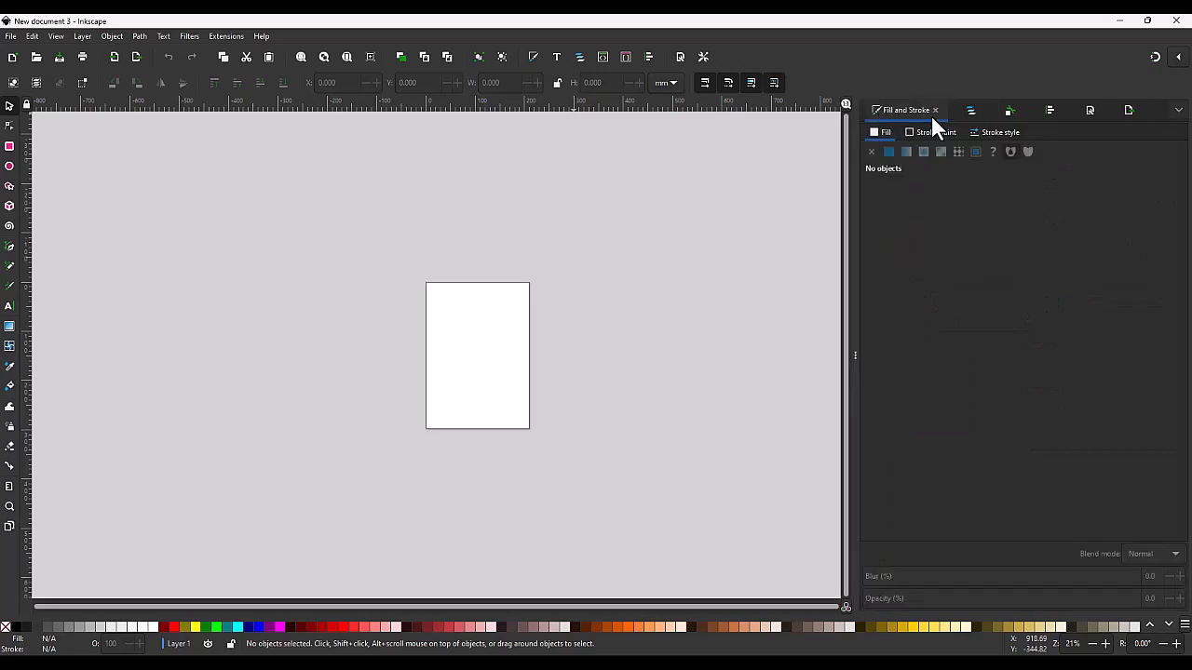
{"action": "left_click", "coordinate": [1178, 110]}
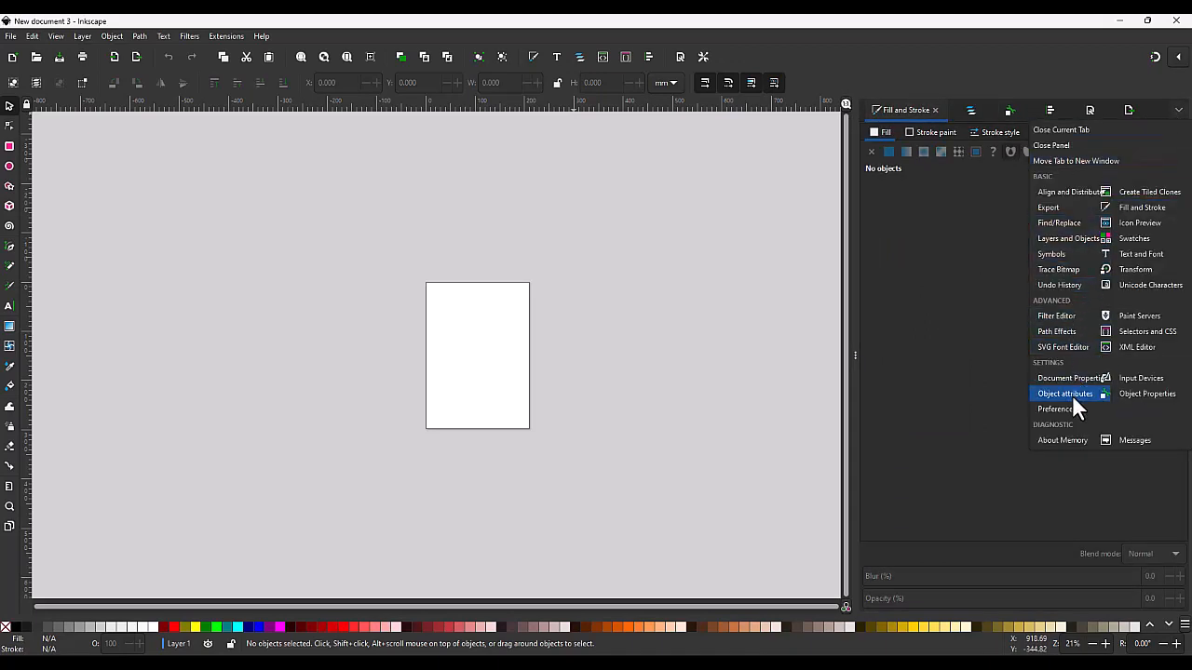
{"action": "left_click", "coordinate": [1085, 110]}
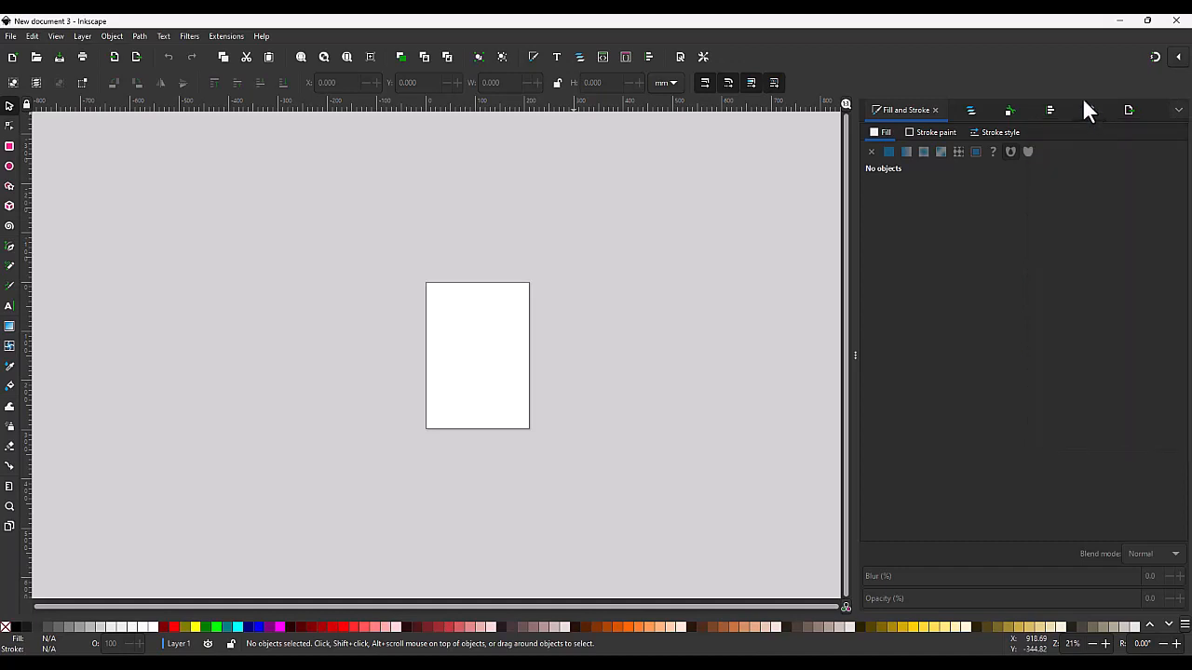
- In the document properties, set both the page format units and the display units to px
{"action": "left_click", "coordinate": [1087, 110]}
{"action": "left_click", "coordinate": [1178, 111]}
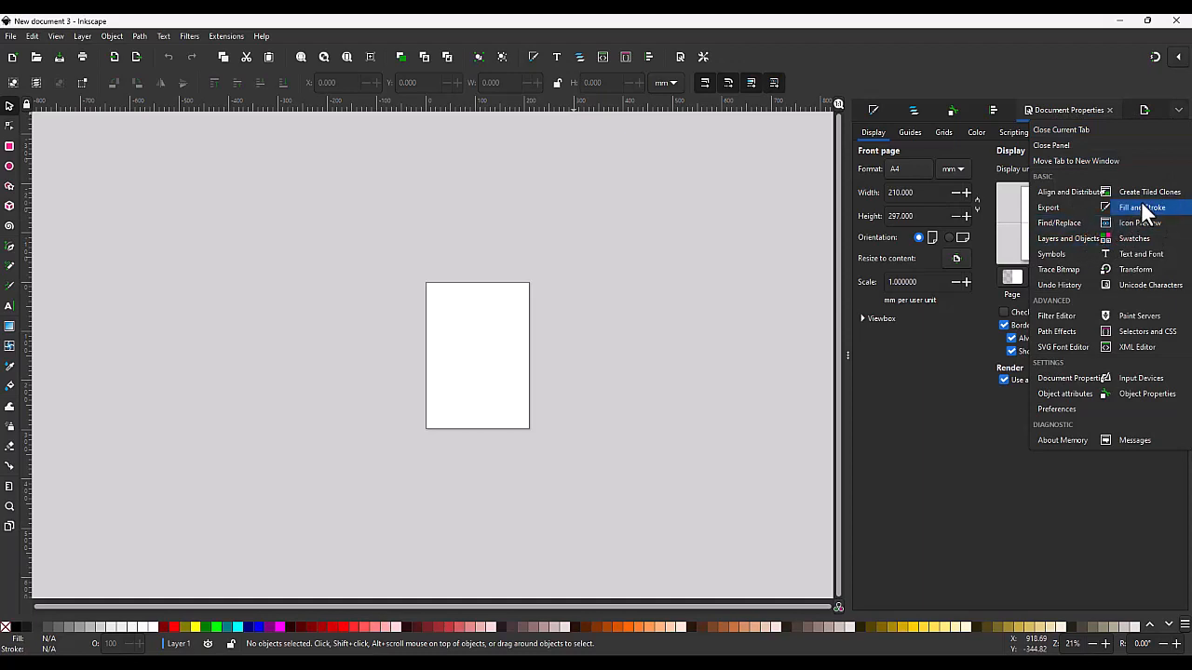
{"action": "left_click", "coordinate": [1082, 379]}
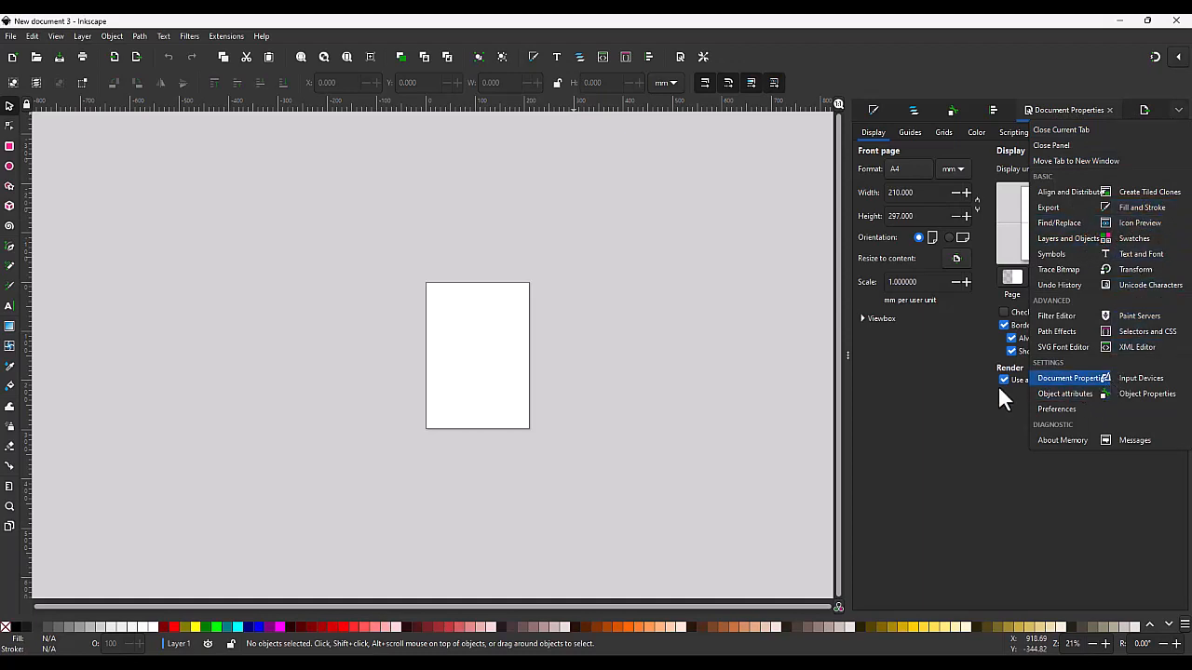
{"action": "left_click", "coordinate": [958, 170]}
{"action": "left_click", "coordinate": [957, 188]}
{"action": "left_click", "coordinate": [1067, 172]}
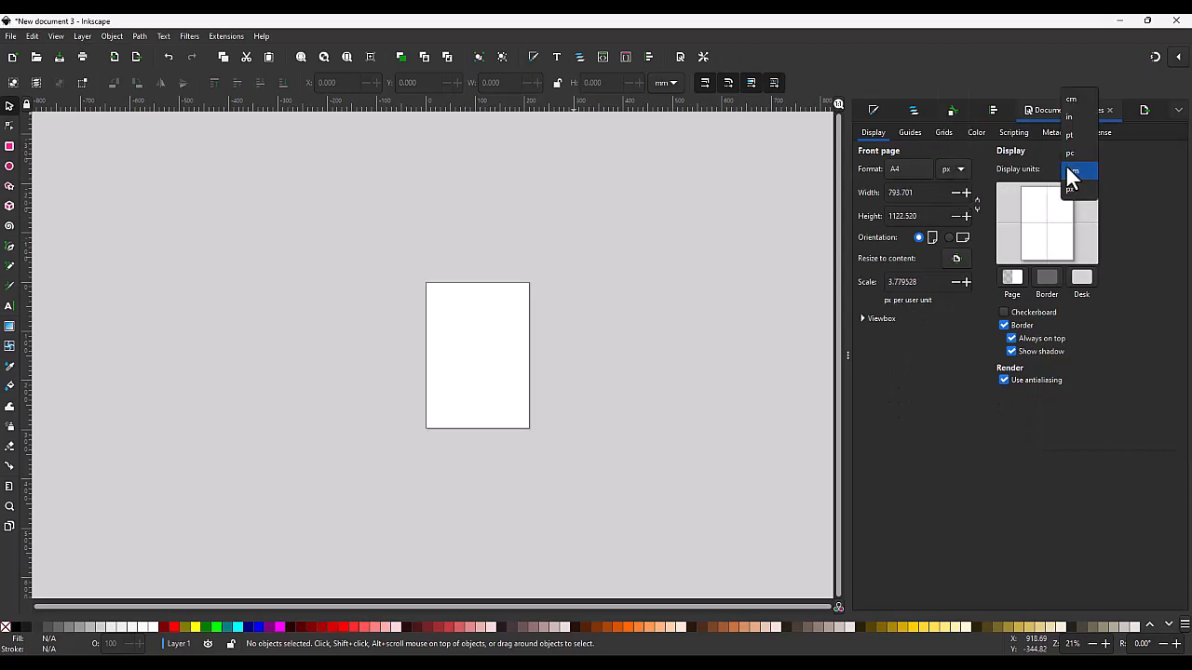
{"action": "left_click", "coordinate": [1067, 190]}
- Set the page width and height to 1024 px each
{"action": "left_click_drag", "start_coordinate": [931, 192], "coordinate": [884, 192]}
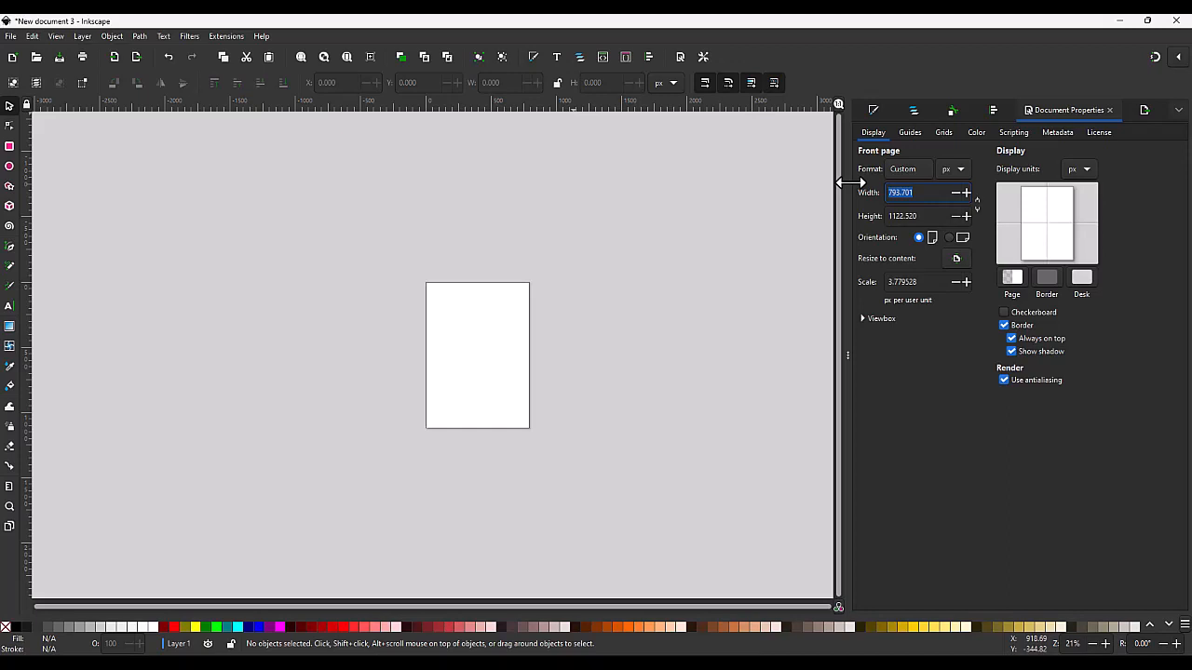
{"action": "type", "text": "1024"}
{"action": "key", "text": "Tab"}
{"action": "type", "text": "1"}
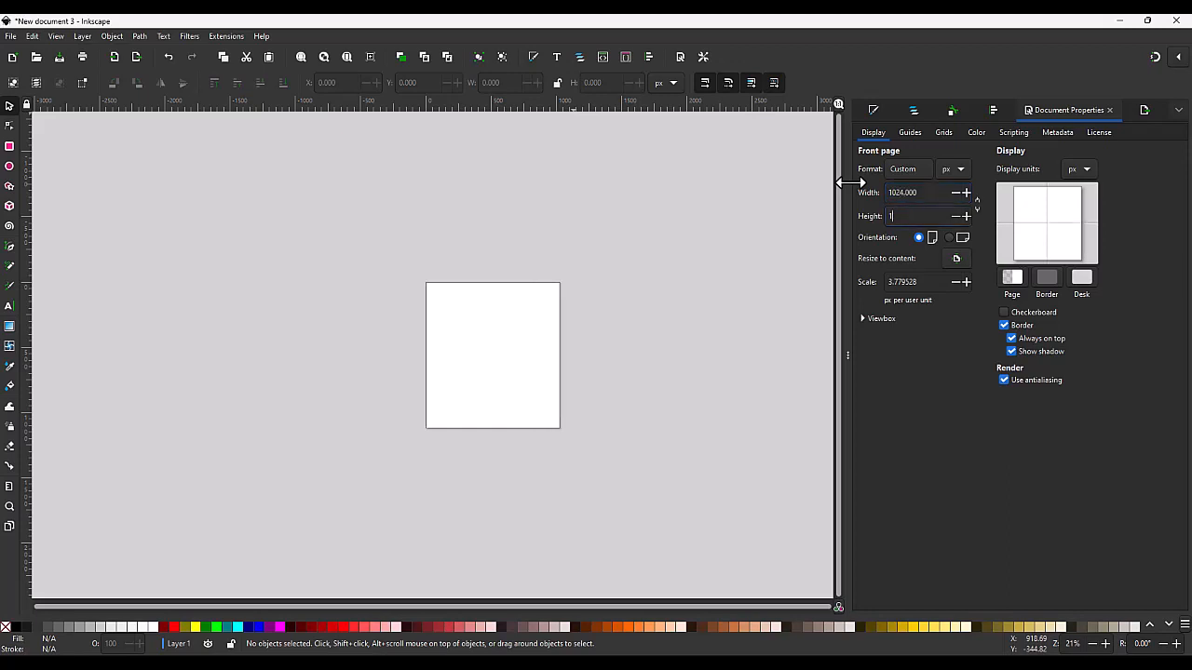
{"action": "type", "text": "024"}
{"action": "key", "text": "Return"}
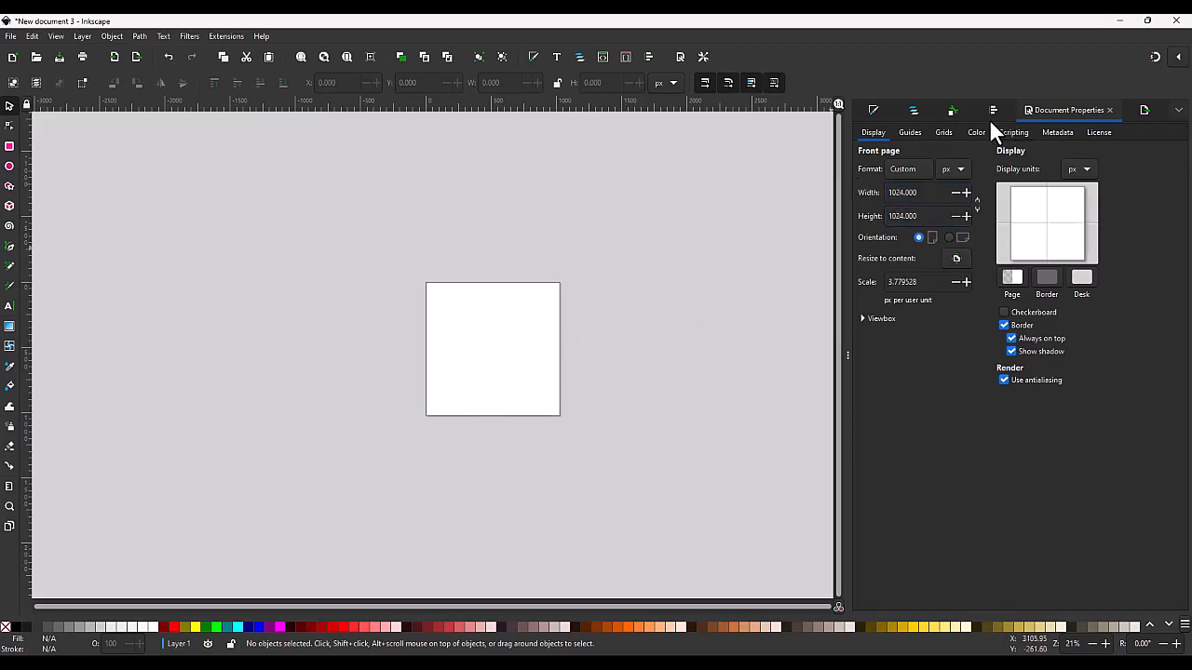
- Show the Layers and Objects list for the new document
{"action": "left_click", "coordinate": [913, 109]}
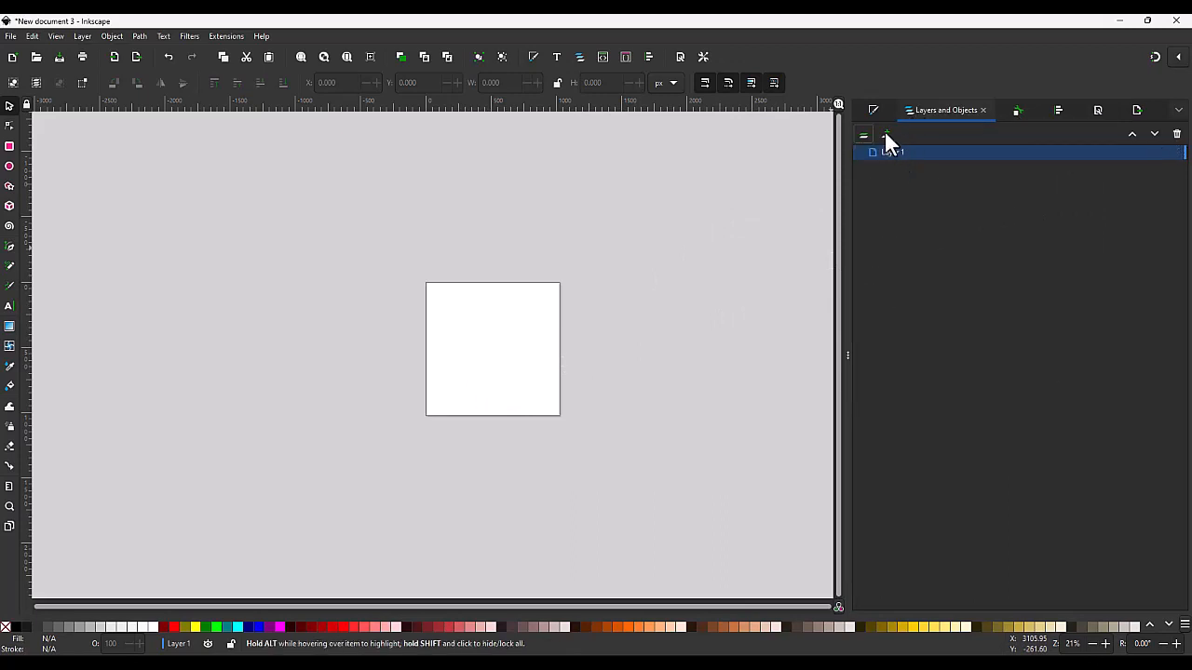
{"action": "left_click", "coordinate": [874, 110]}
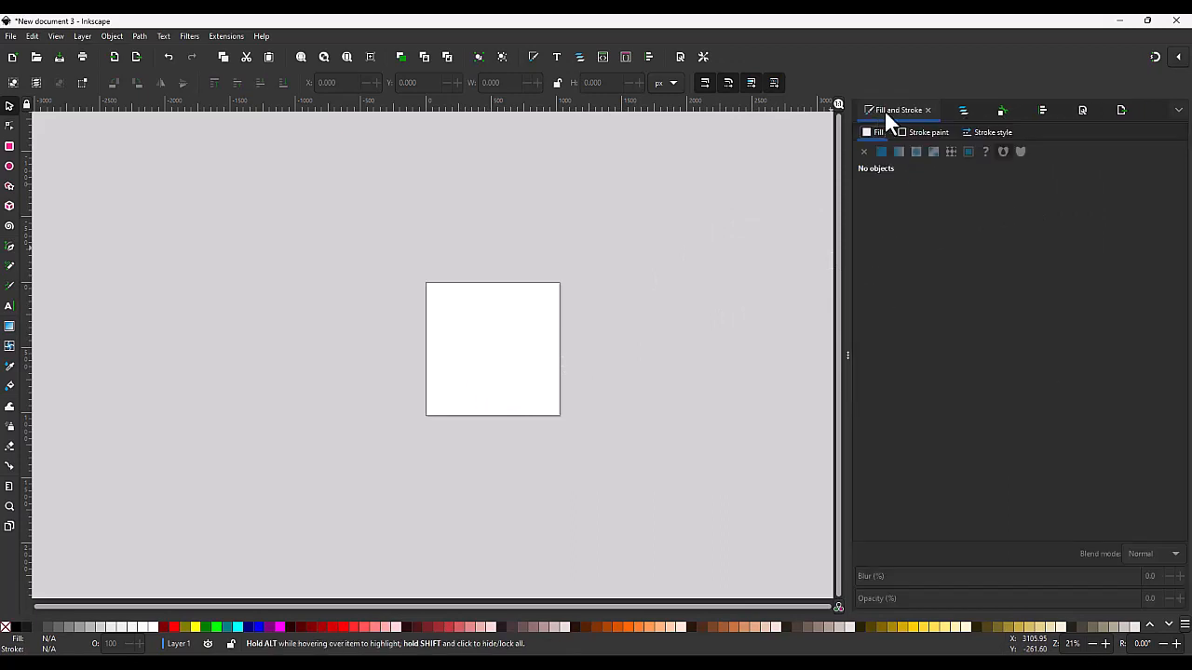
{"action": "left_click", "coordinate": [964, 110]}
- Draw a filled ellipse about 238 px wide and 251 px high near the page's upper edge
{"action": "scroll", "coordinate": [525, 366], "scroll_direction": "up", "scroll_amount": 3}
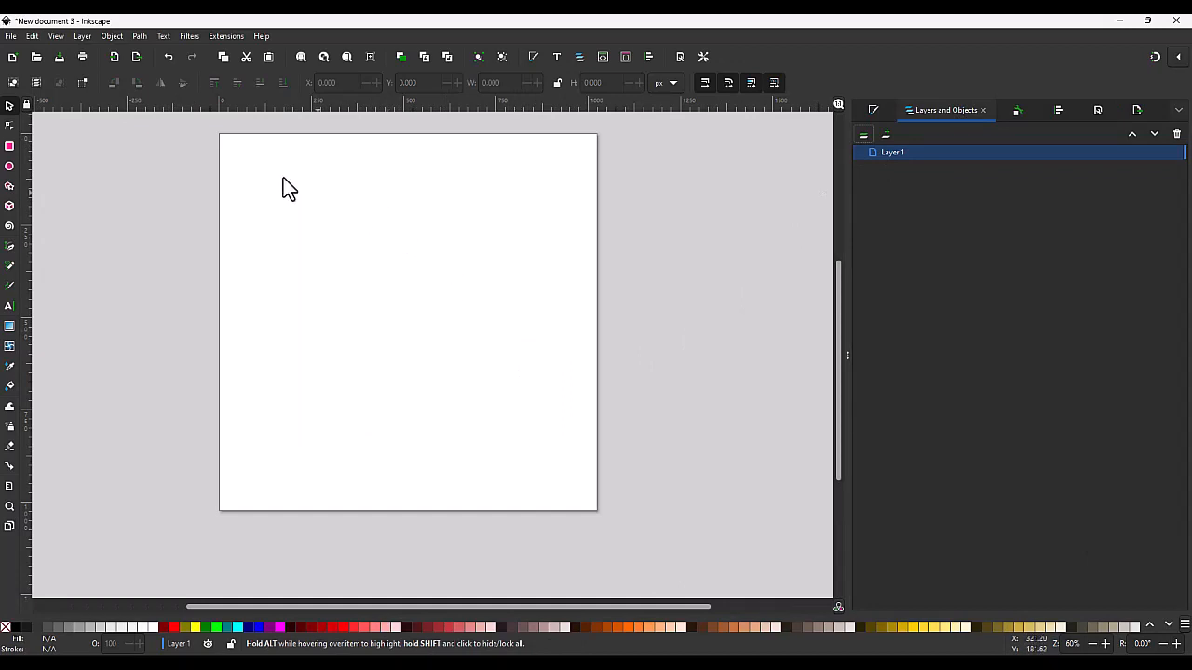
{"action": "scroll", "coordinate": [248, 125], "scroll_direction": "up", "scroll_amount": 2}
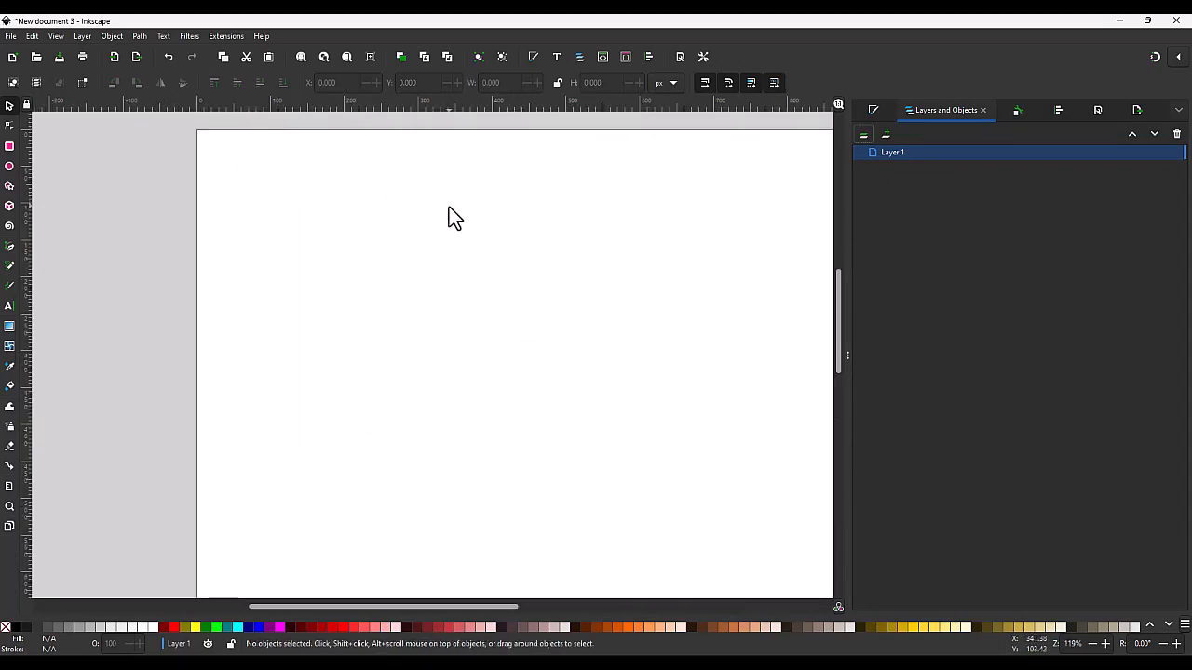
{"action": "scroll", "coordinate": [454, 209], "scroll_direction": "down", "scroll_amount": 1}
{"action": "scroll", "coordinate": [625, 188], "scroll_direction": "up", "scroll_amount": 1}
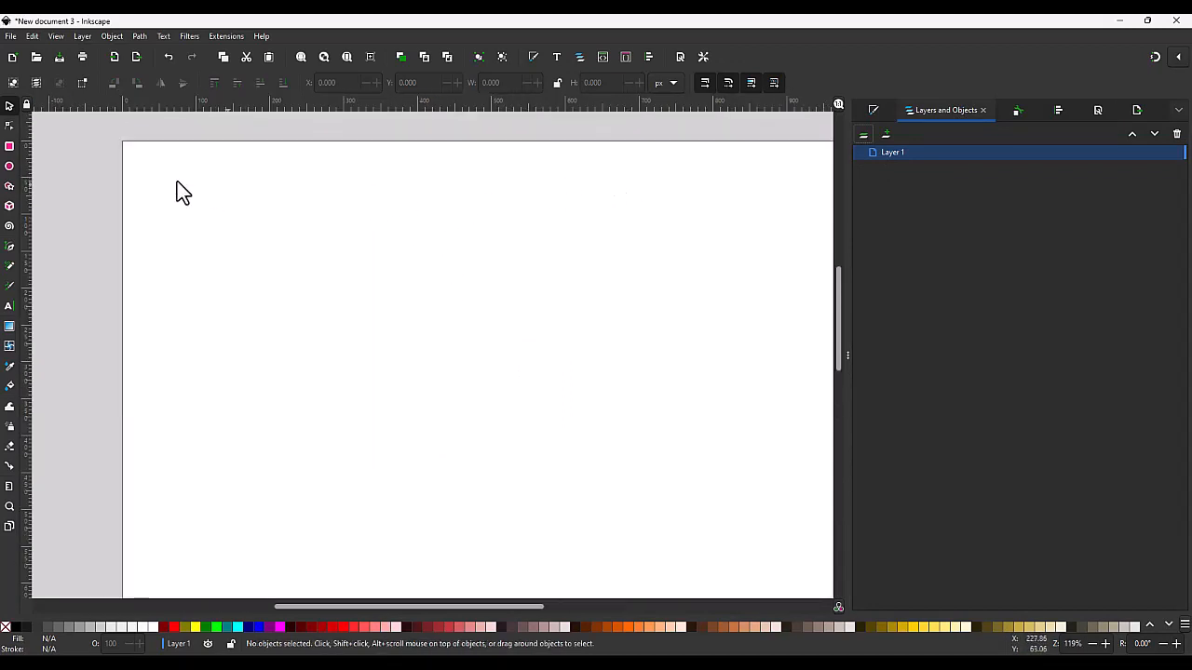
{"action": "left_click", "coordinate": [10, 166]}
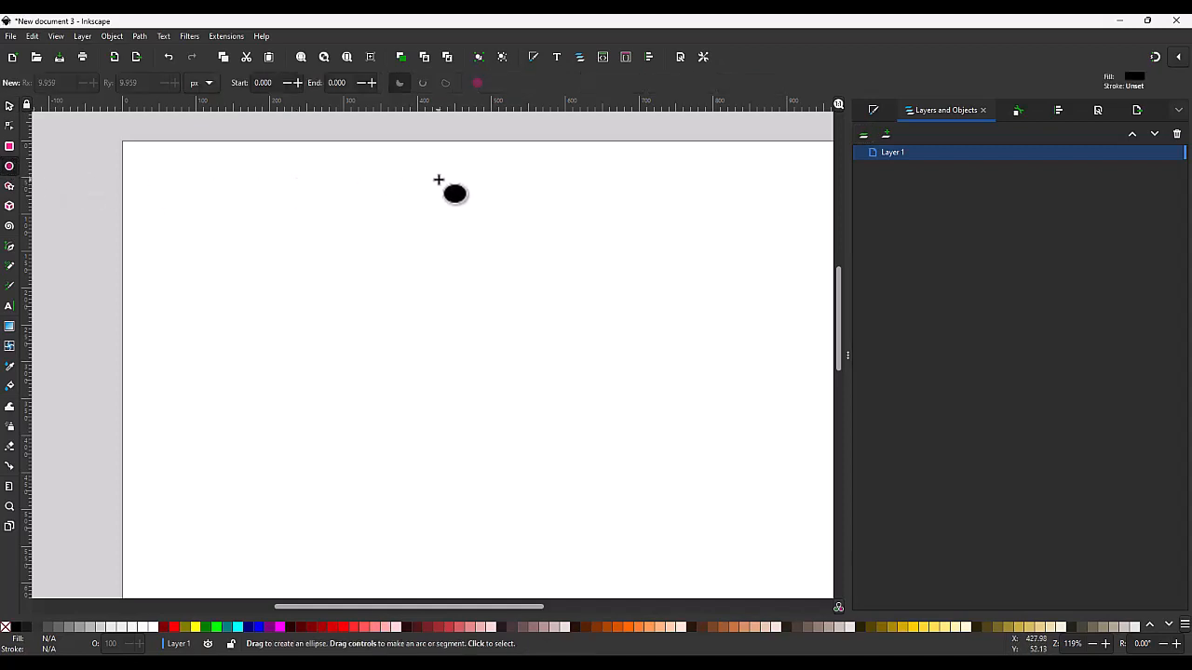
{"action": "left_click_drag", "start_coordinate": [439, 180], "coordinate": [612, 365]}
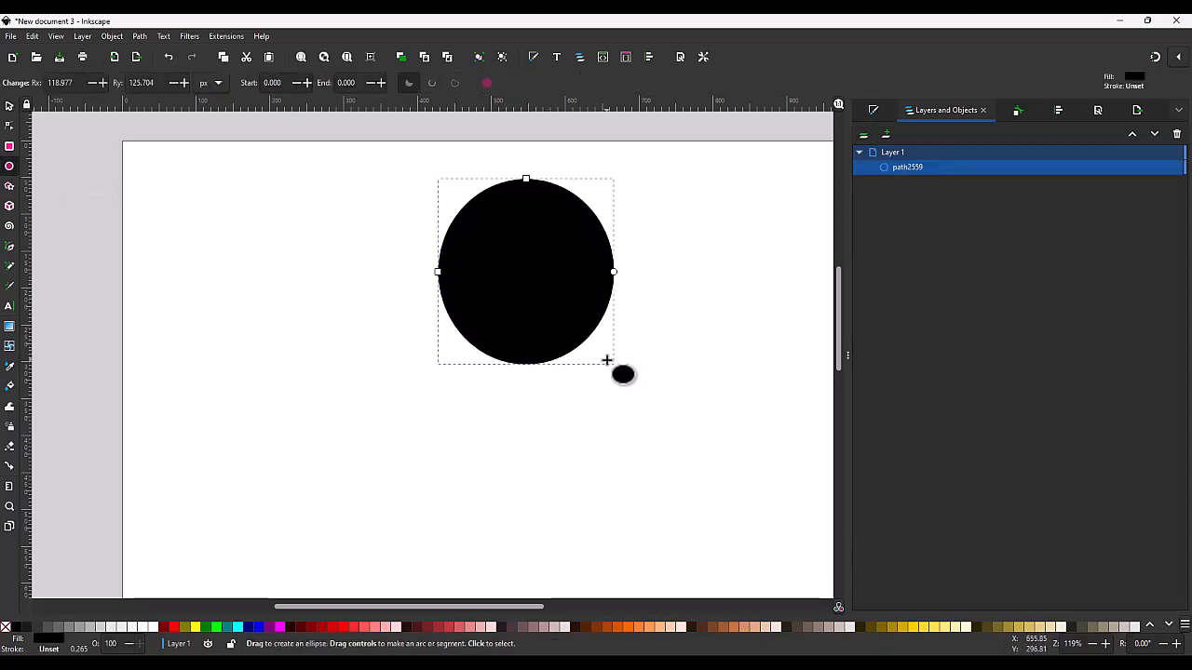
- Convert the black ellipse to an editable path and switch to the Selector tool with the path selected
{"action": "key", "text": "ctrl"}
{"action": "key", "text": "shift"}
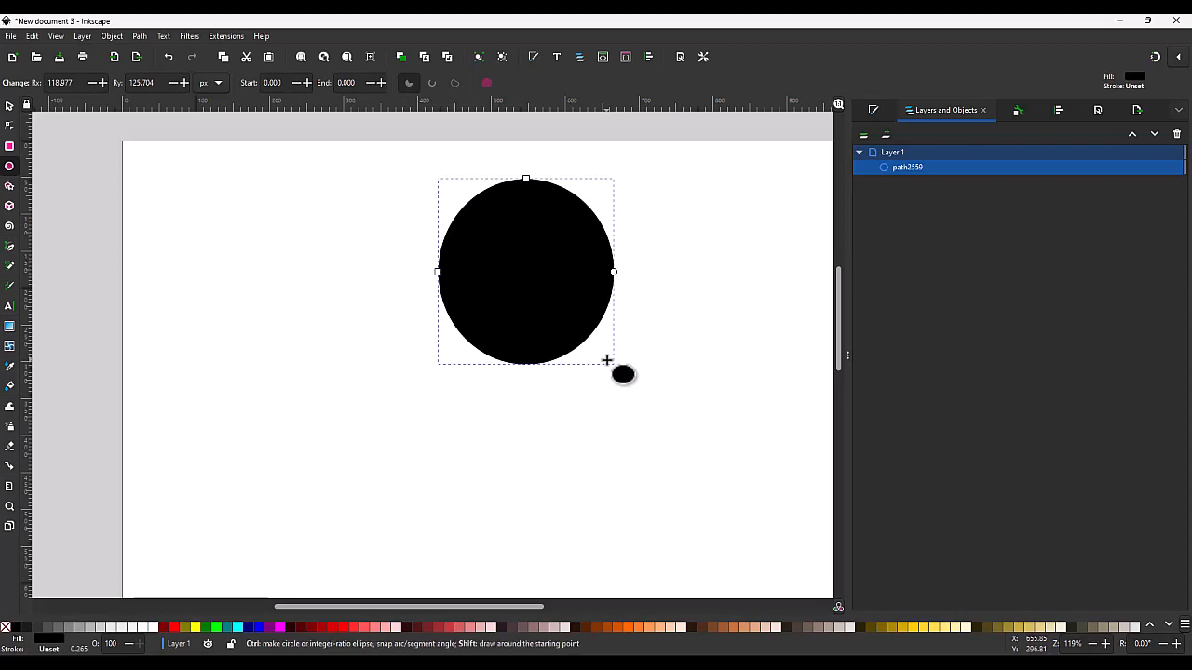
{"action": "key", "text": "s"}
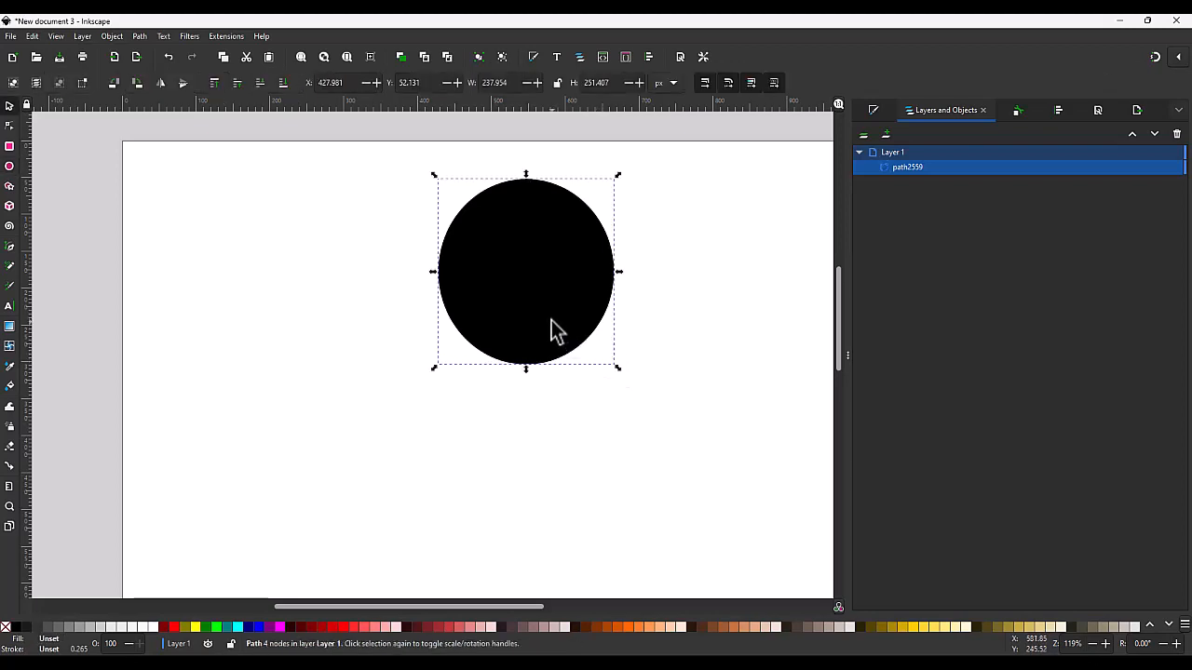
{"action": "left_click", "coordinate": [550, 316]}
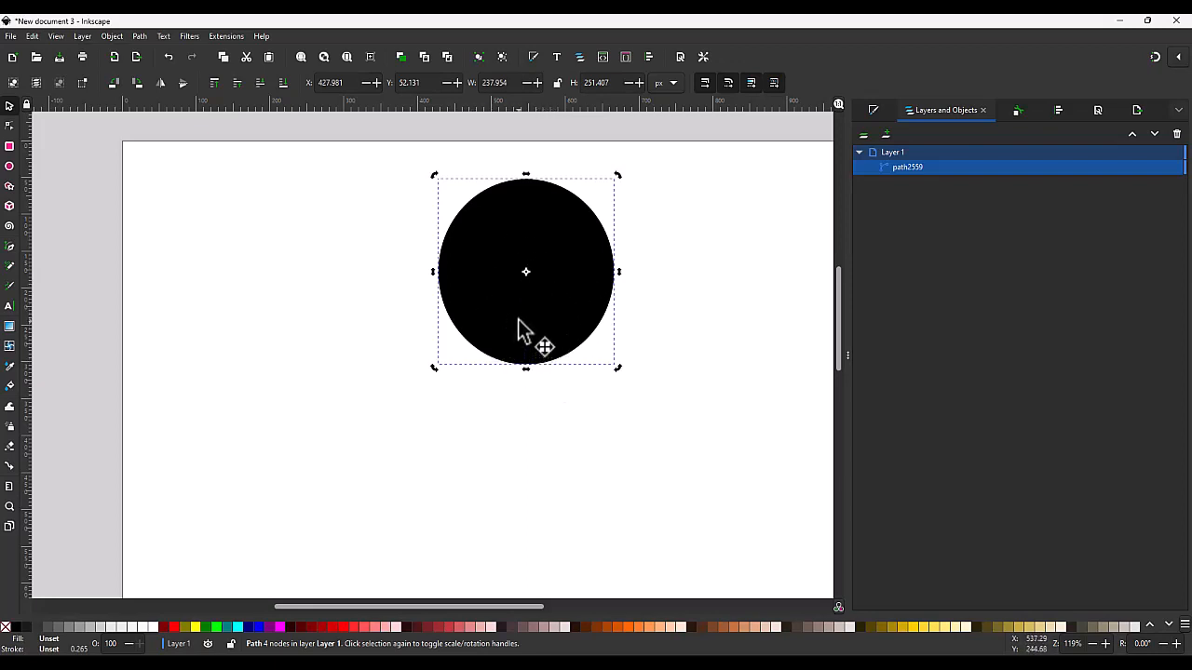
- Move the path's left and right side nodes straight down together to about Y 199 px, forming an egg shape
{"action": "key", "text": "n"}
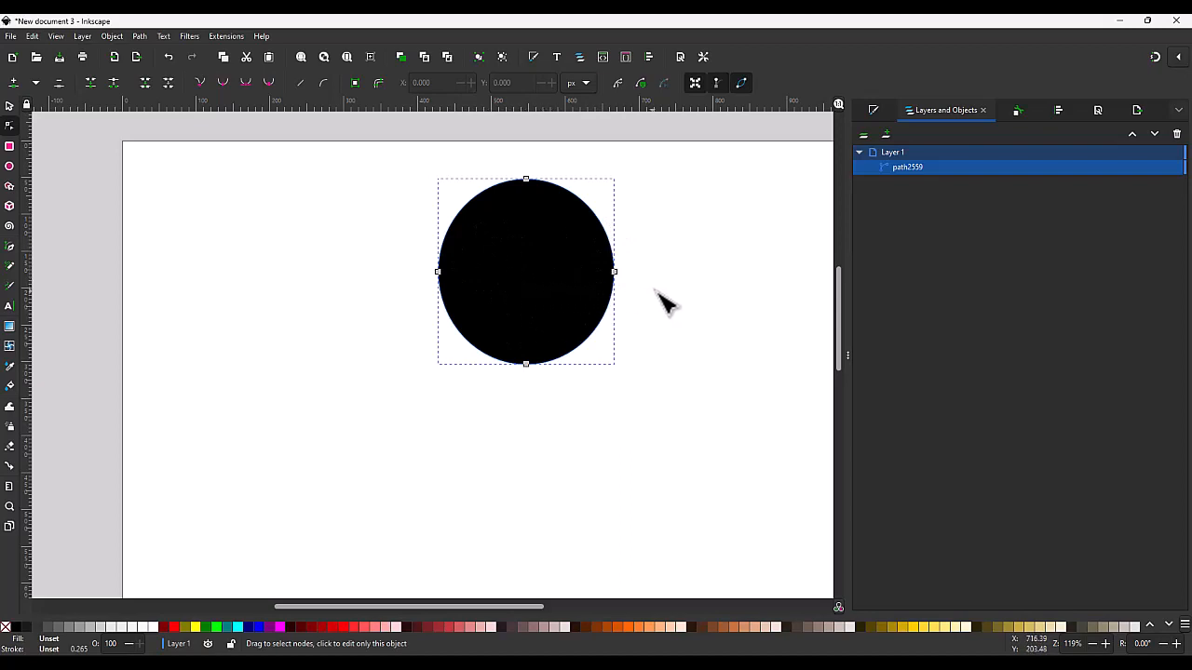
{"action": "left_click_drag", "start_coordinate": [657, 300], "coordinate": [407, 259]}
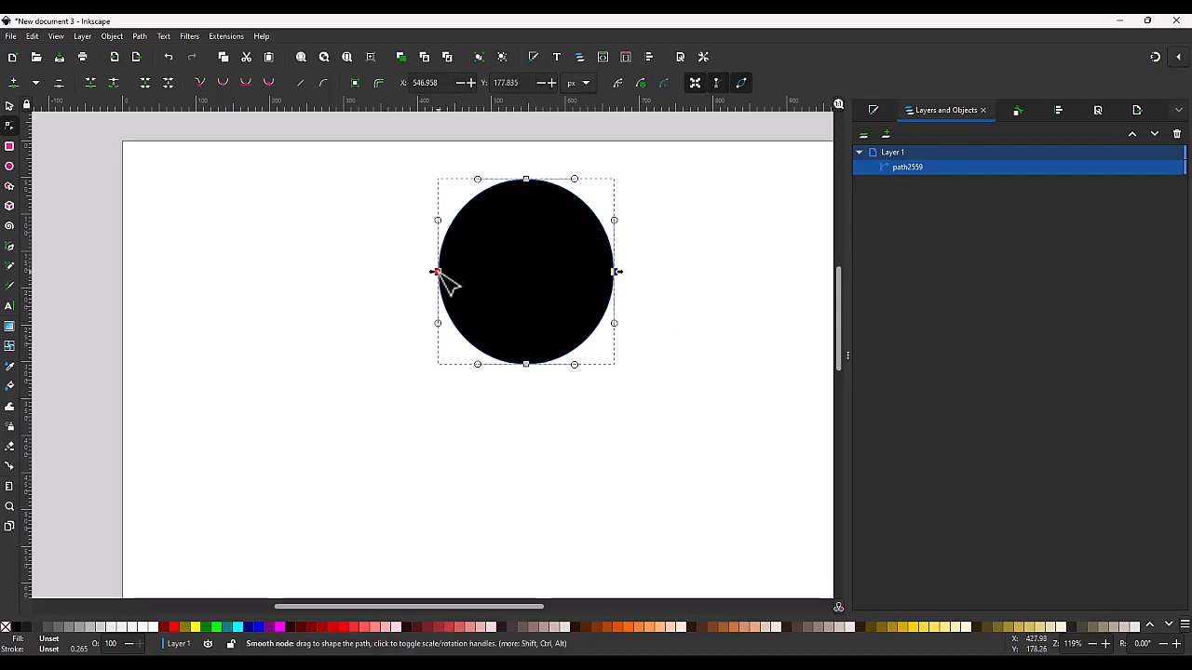
{"action": "left_click_drag", "start_coordinate": [664, 293], "coordinate": [335, 250]}
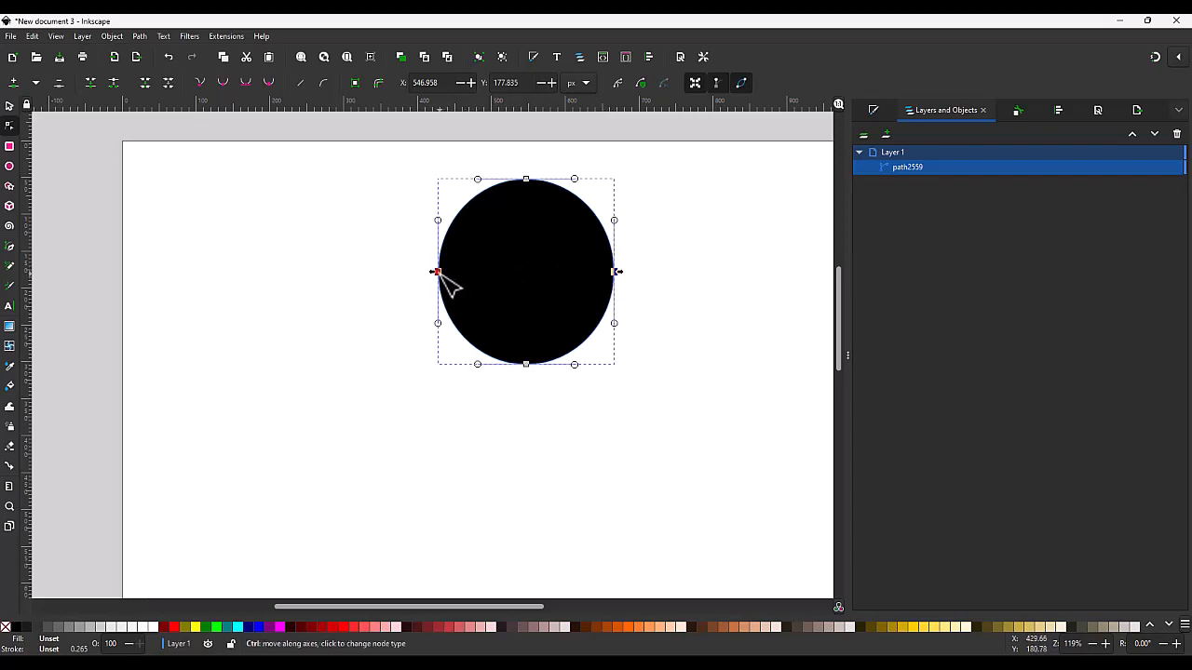
{"action": "left_click_drag", "start_coordinate": [439, 272], "coordinate": [440, 289]}
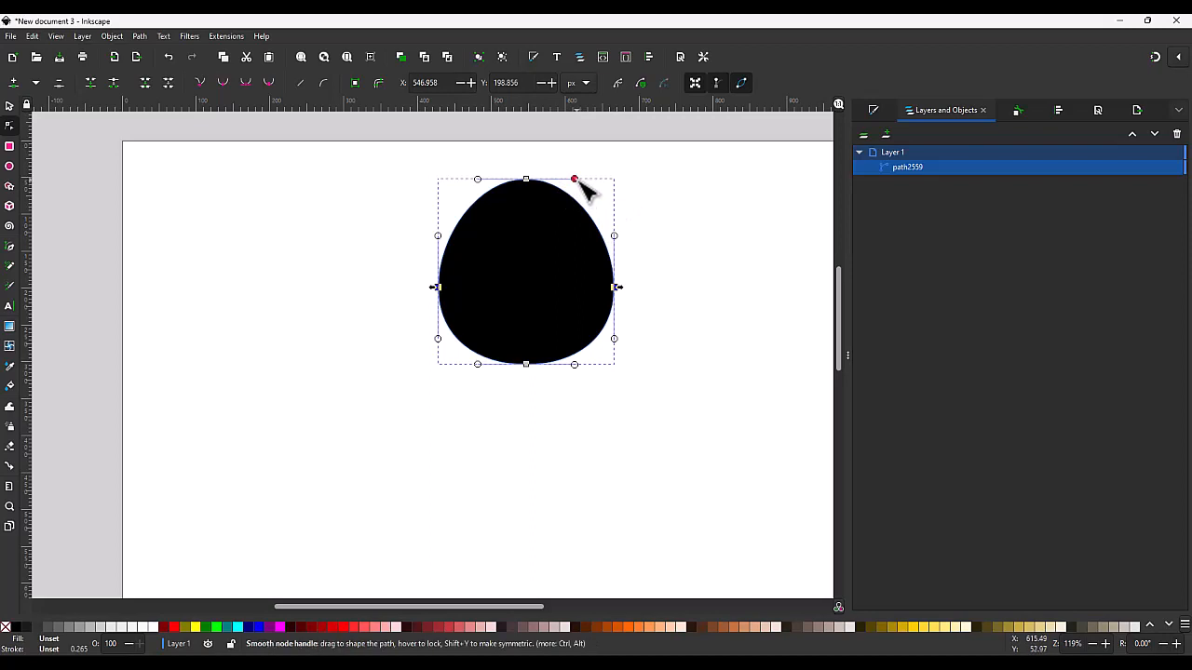
- Lengthen both horizontal handles of the path's top node outward so the upper part of the head becomes broader and rounder
{"action": "left_click_drag", "start_coordinate": [574, 178], "coordinate": [595, 178]}
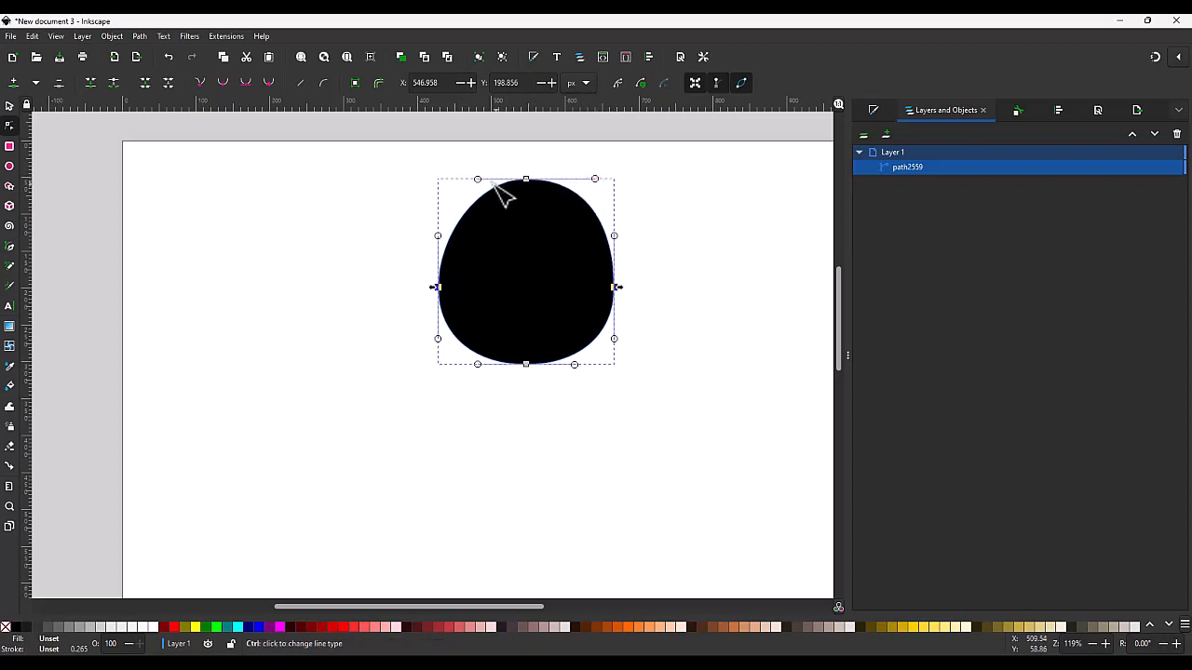
{"action": "left_click_drag", "start_coordinate": [478, 180], "coordinate": [460, 183]}
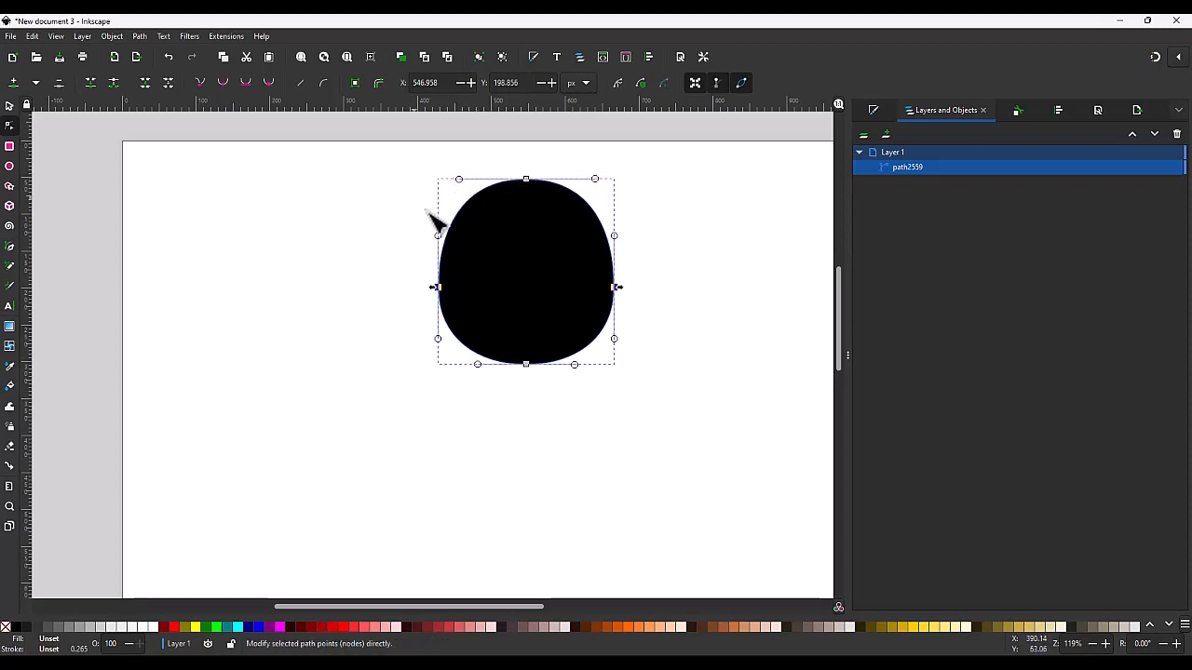
{"action": "left_click_drag", "start_coordinate": [437, 235], "coordinate": [431, 210]}
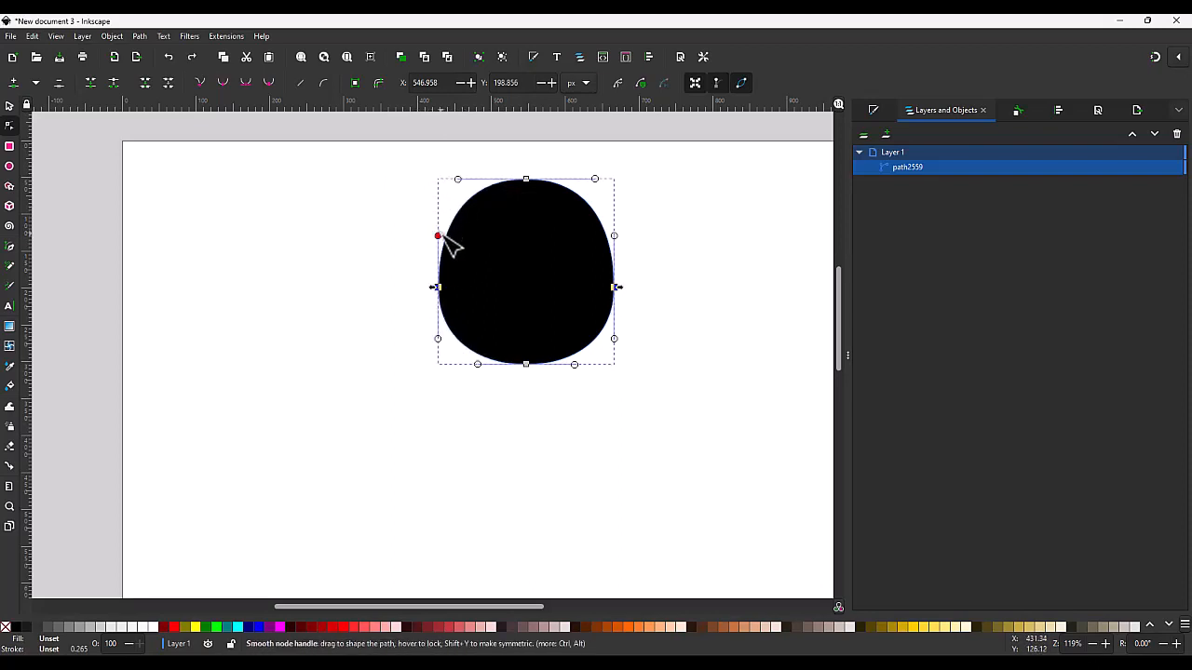
{"action": "mouse_move", "coordinate": [444, 240]}
{"action": "left_mouse_down"}
{"action": "mouse_move", "coordinate": [436, 219]}
{"action": "mouse_move", "coordinate": [438, 232]}
{"action": "left_mouse_up"}
{"action": "key", "text": "ctrl+z"}
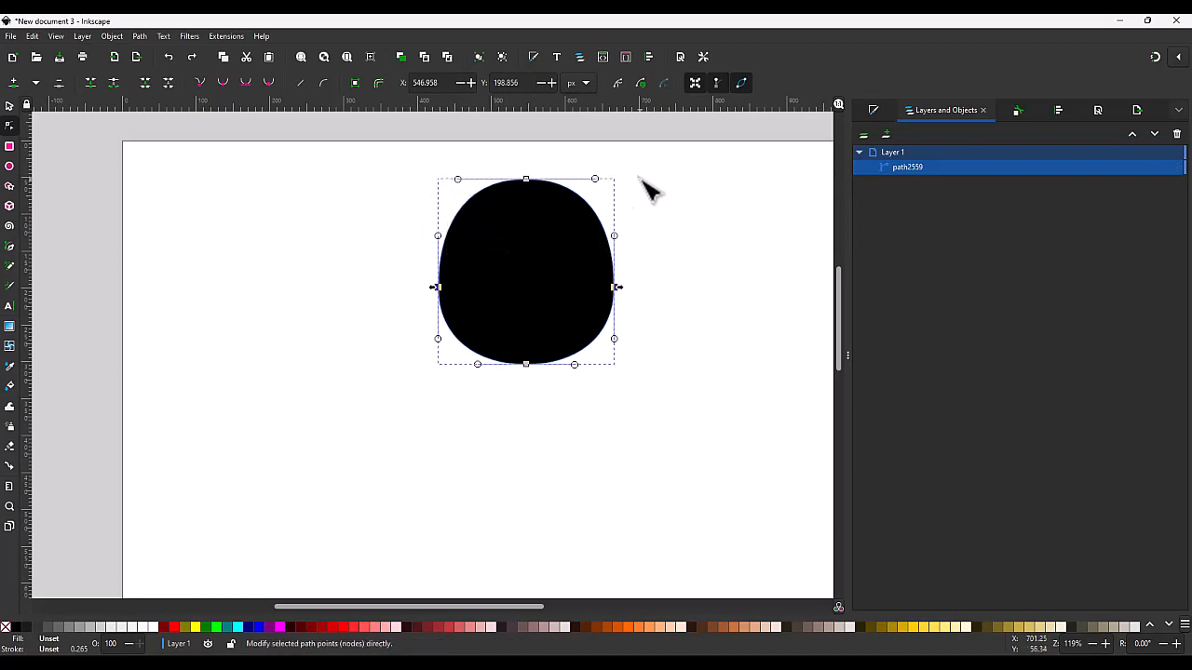
- Fill the head with the flat pale skin colour f4e3d7
{"action": "left_click", "coordinate": [875, 108]}
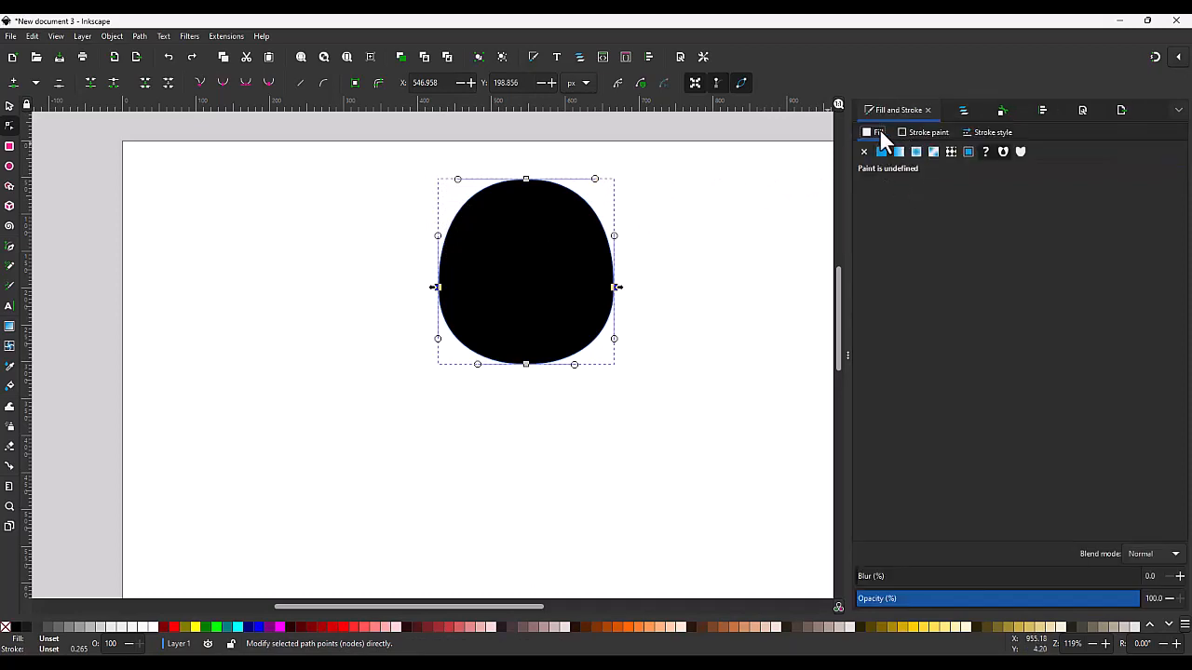
{"action": "left_click", "coordinate": [883, 151]}
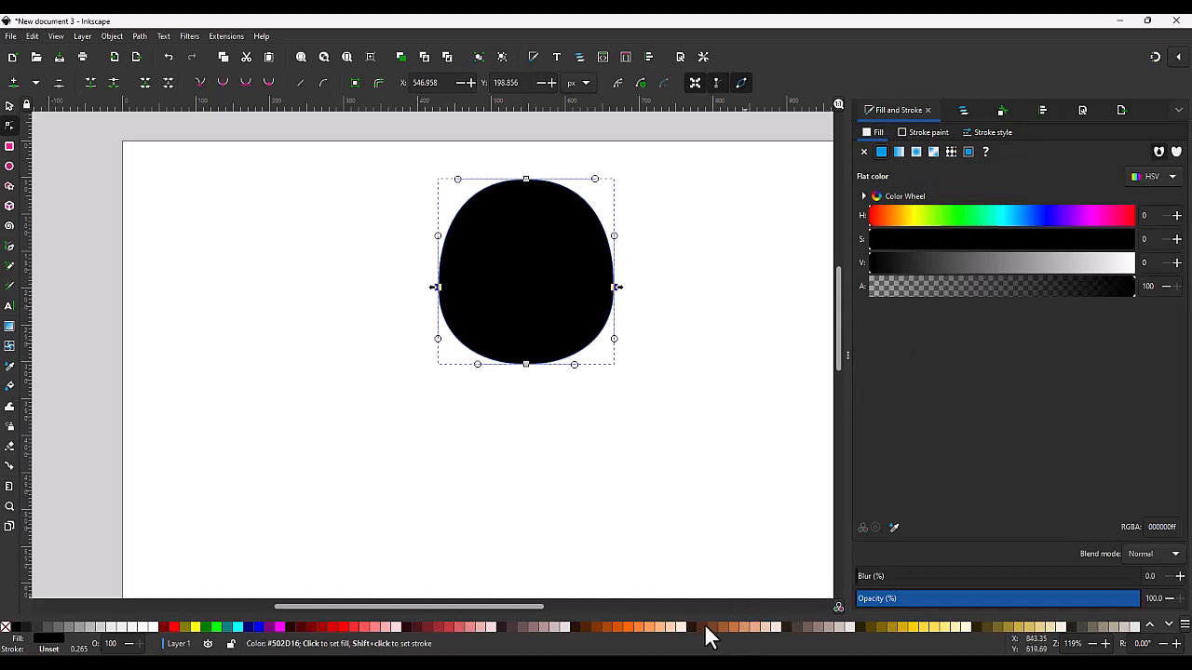
{"action": "left_click", "coordinate": [773, 628]}
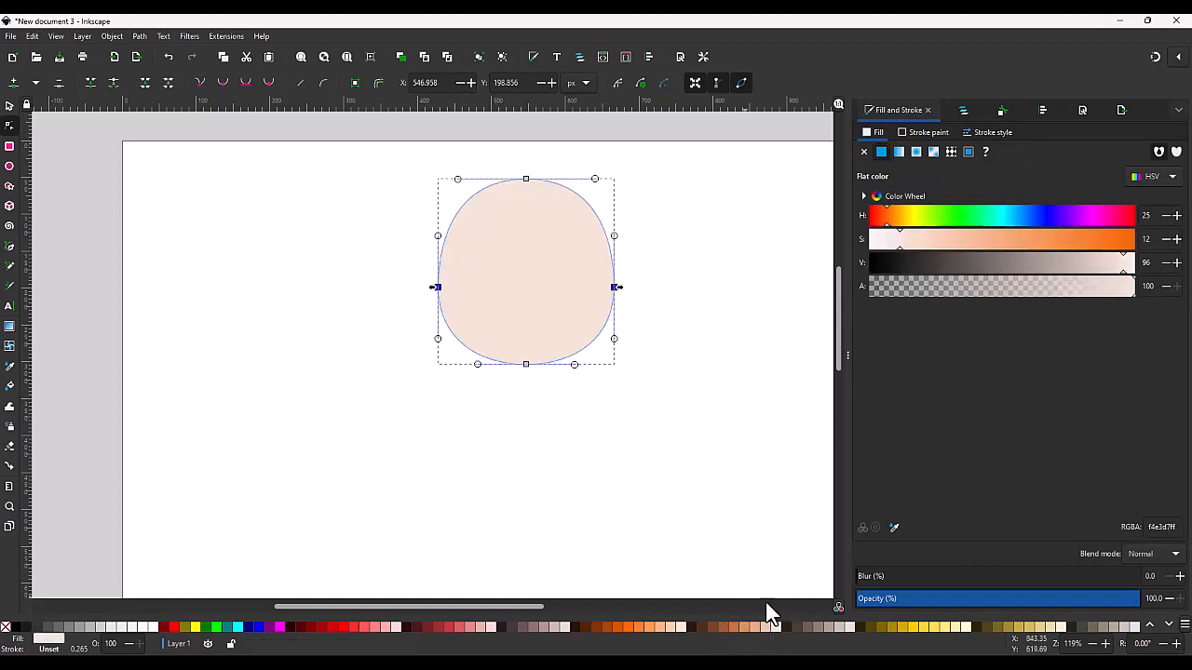
- Give the head a flat black stroke 4 mm wide and switch to the Selector tool
{"action": "left_click", "coordinate": [929, 135]}
{"action": "left_click", "coordinate": [880, 151]}
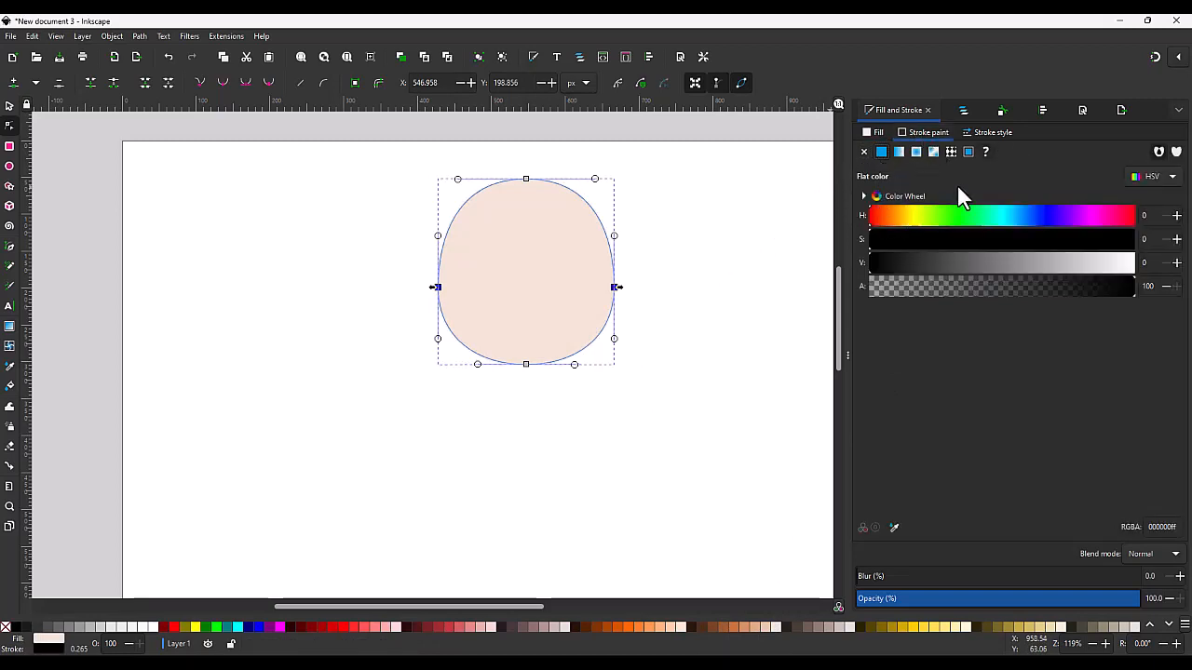
{"action": "left_click", "coordinate": [987, 135]}
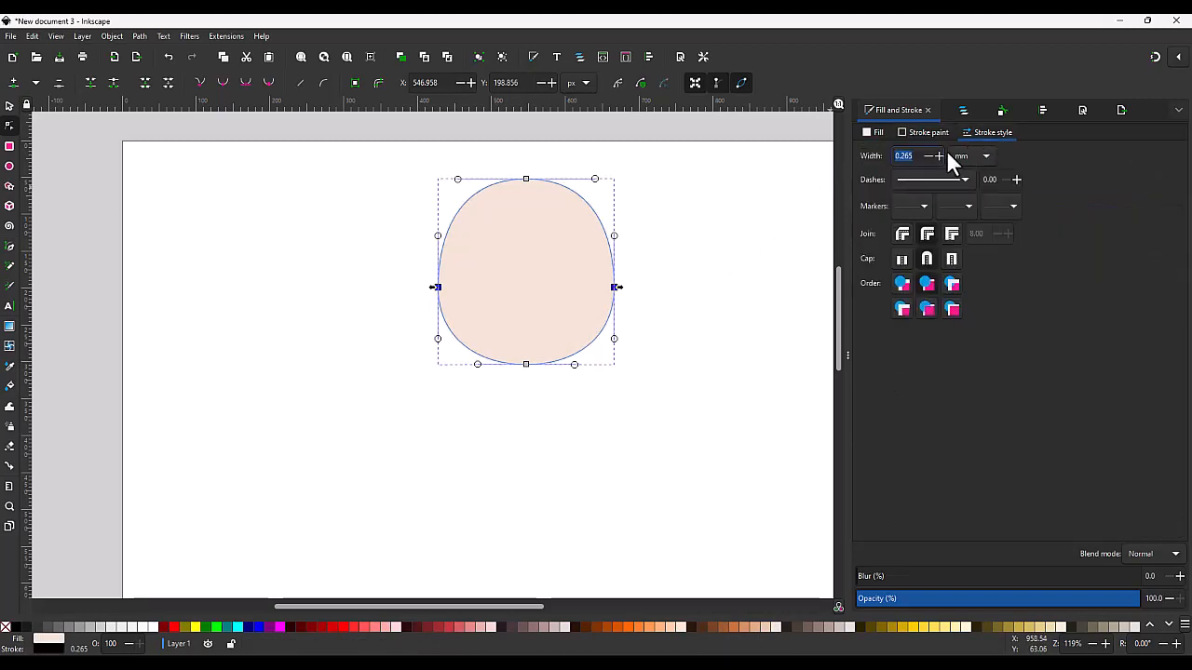
{"action": "type", "text": "2"}
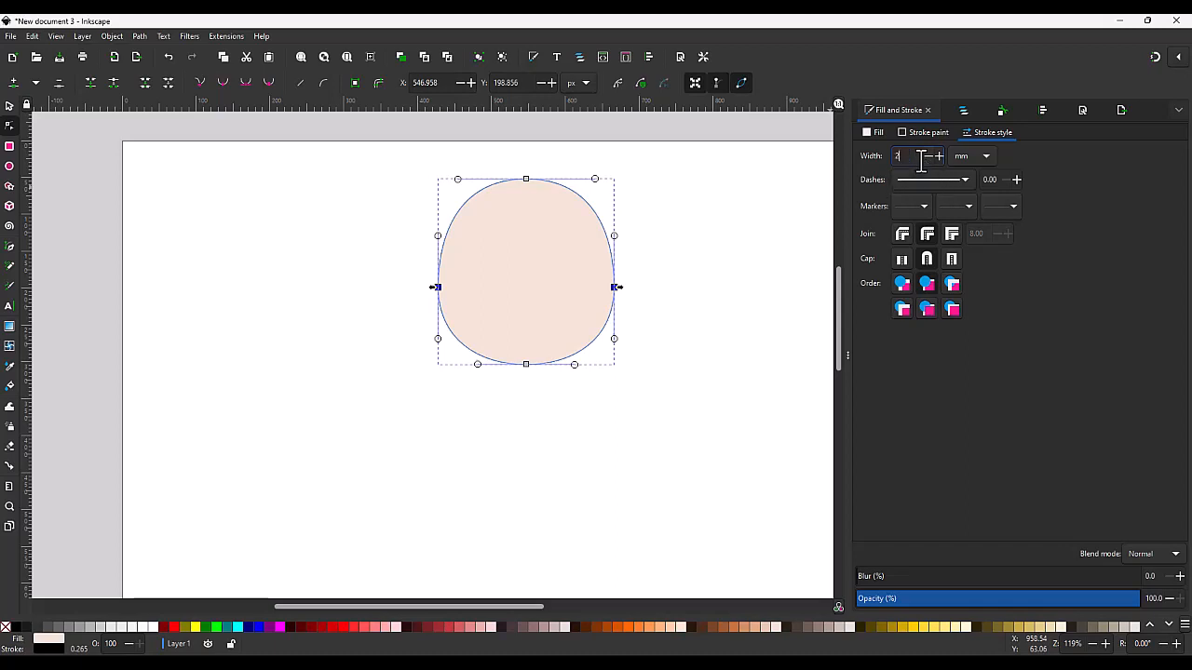
{"action": "key", "text": "Return"}
{"action": "left_click_drag", "start_coordinate": [918, 158], "coordinate": [867, 155]}
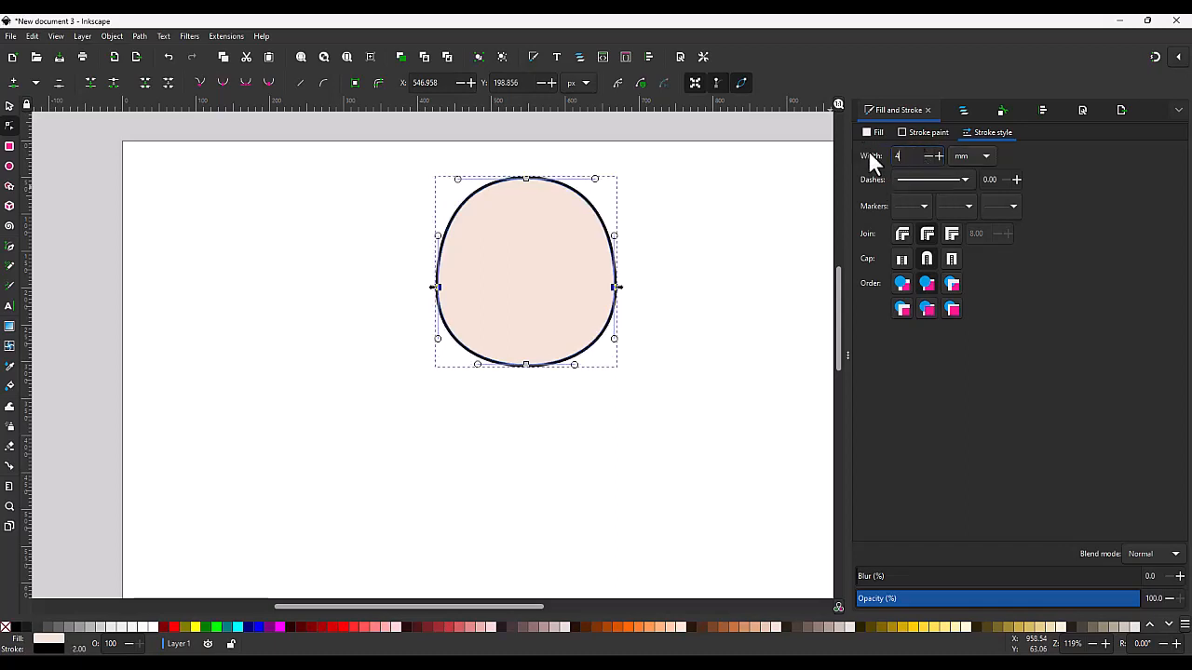
{"action": "key", "text": "Return"}
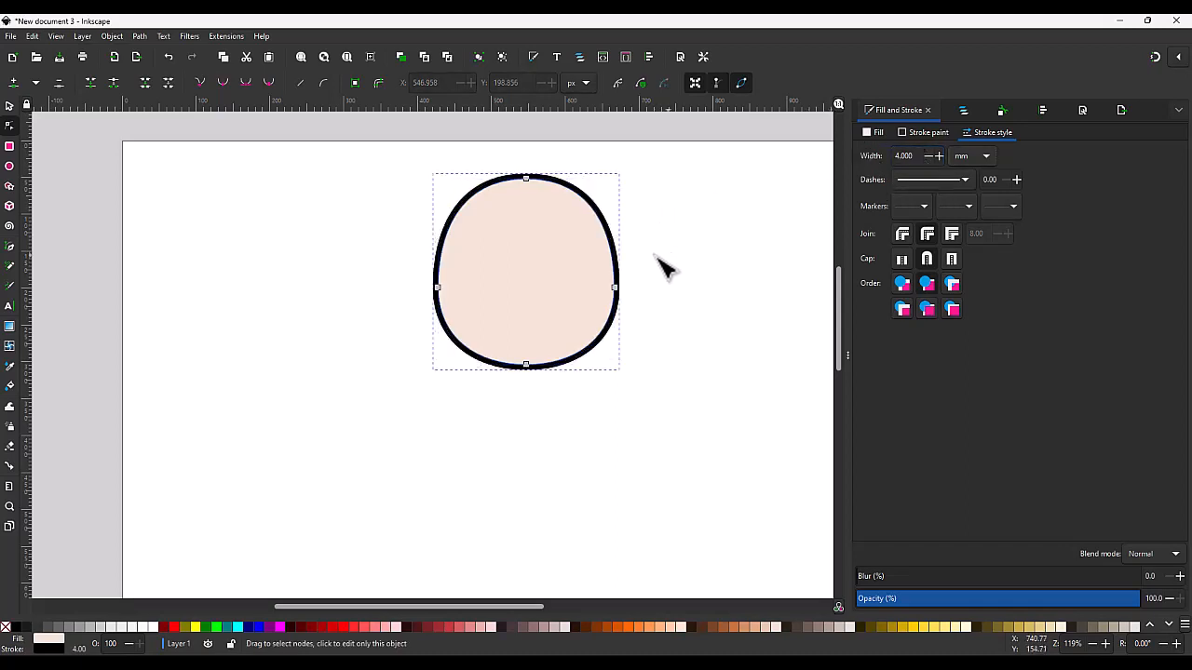
{"action": "scroll", "coordinate": [578, 231], "scroll_direction": "up", "scroll_amount": 2}
{"action": "scroll", "coordinate": [652, 317], "scroll_direction": "down", "scroll_amount": 1}
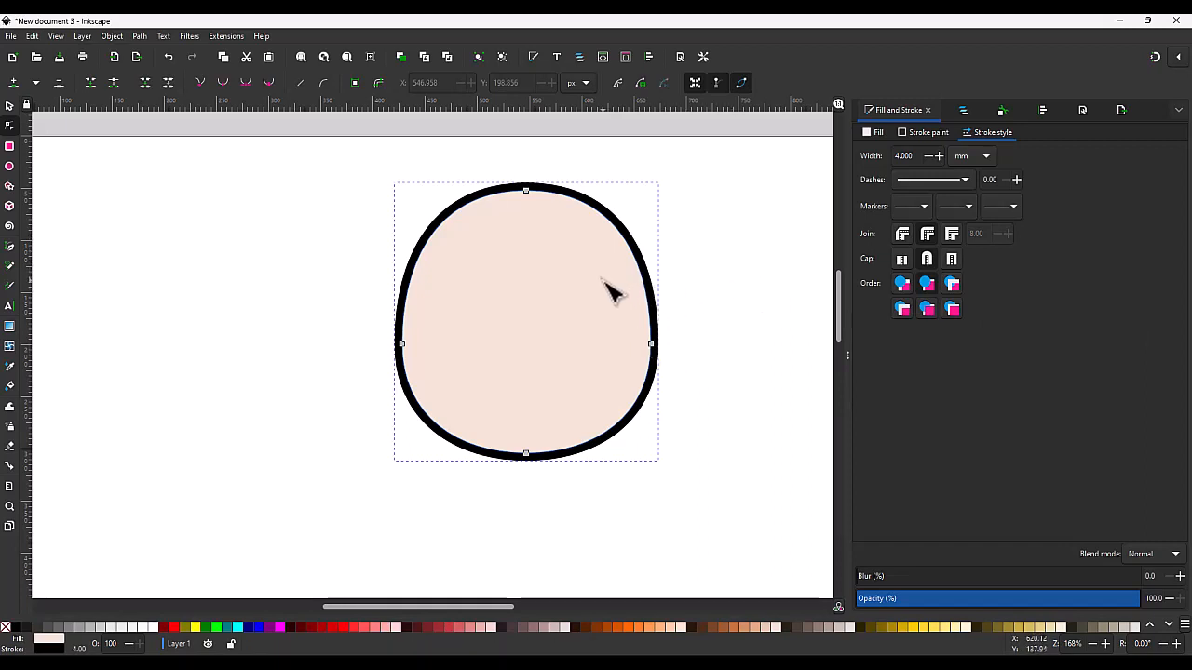
{"action": "key", "text": "s"}
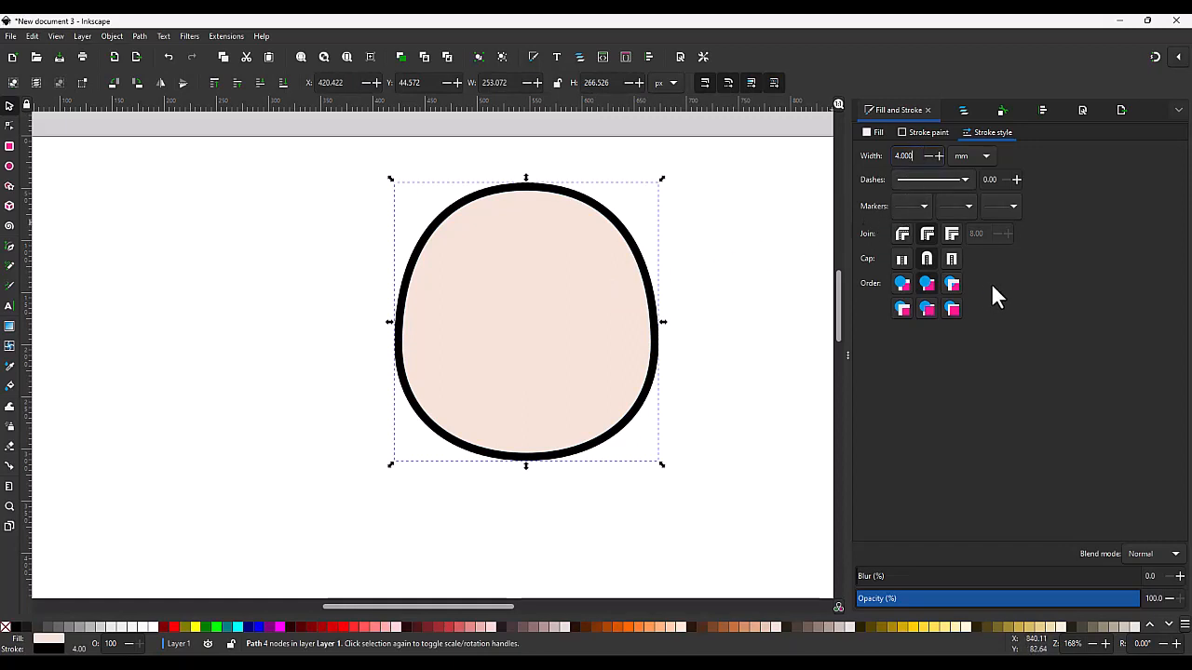
{"action": "type", "text": "s"}
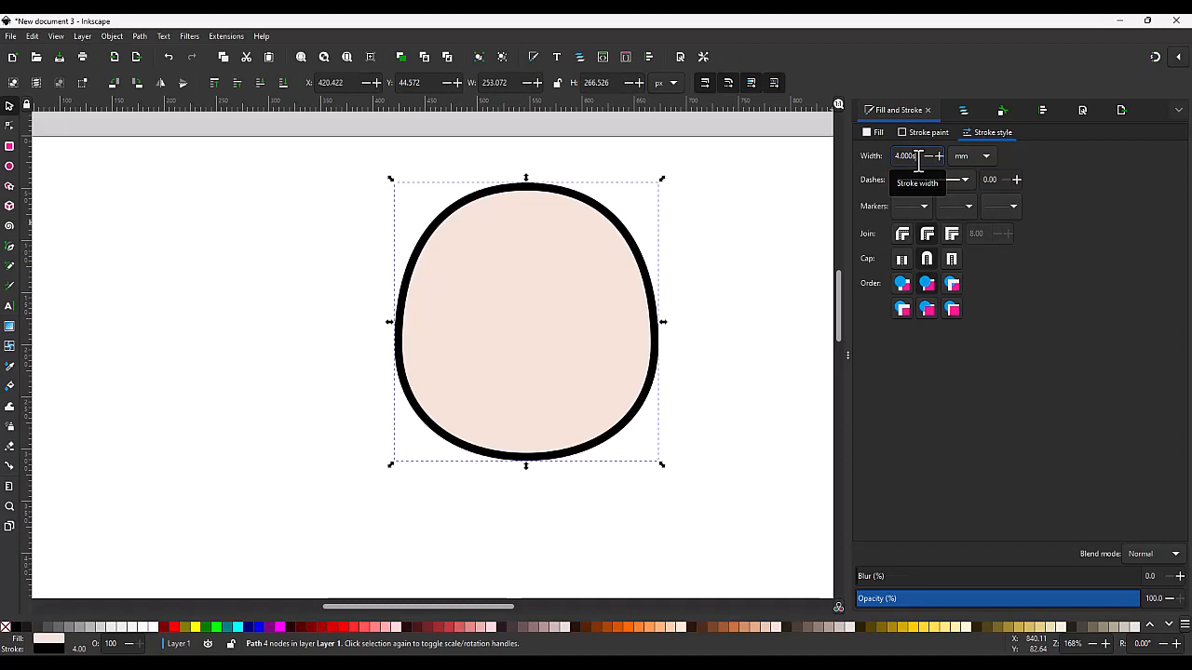
{"action": "key", "text": "BackSpace"}
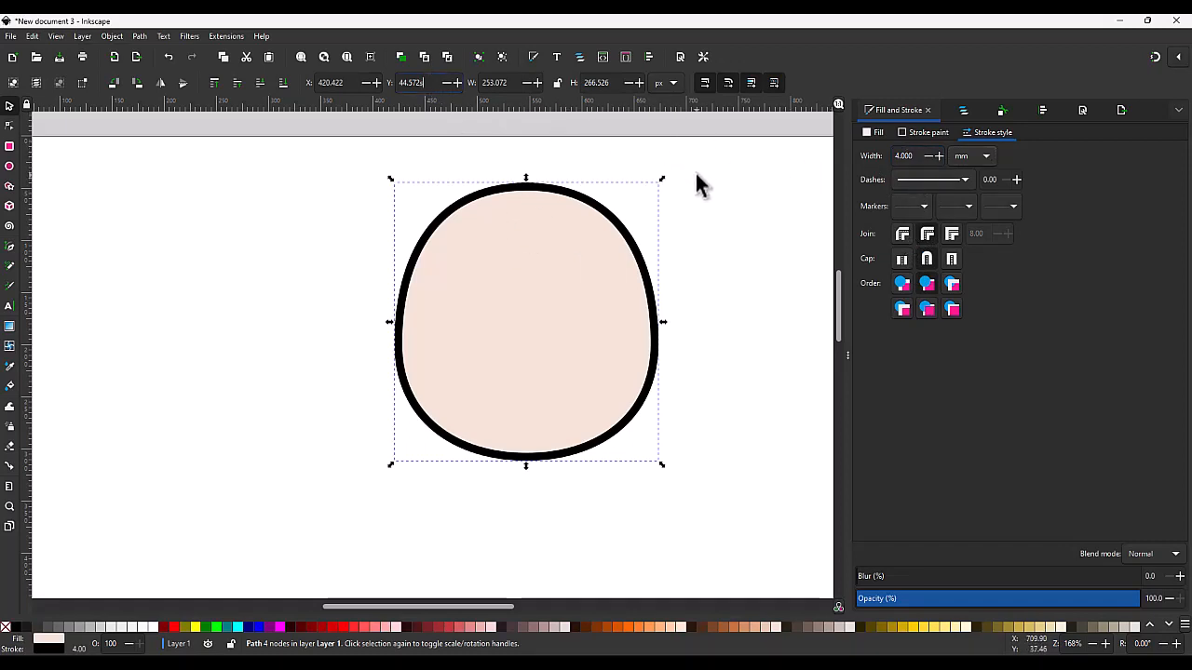
{"action": "key", "text": "Tab"}
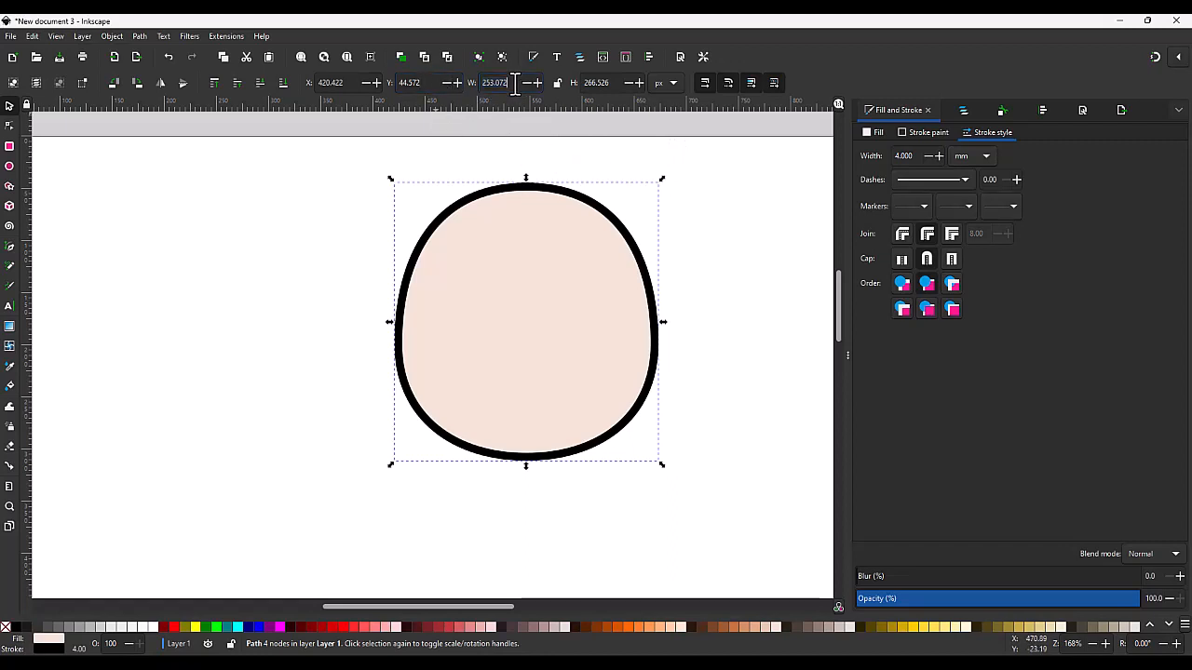
{"action": "key", "text": "Tab"}
{"action": "left_click", "coordinate": [422, 82]}
{"action": "type", "text": "44.57"}
{"action": "key", "text": "Tab"}
{"action": "left_click", "coordinate": [549, 145]}
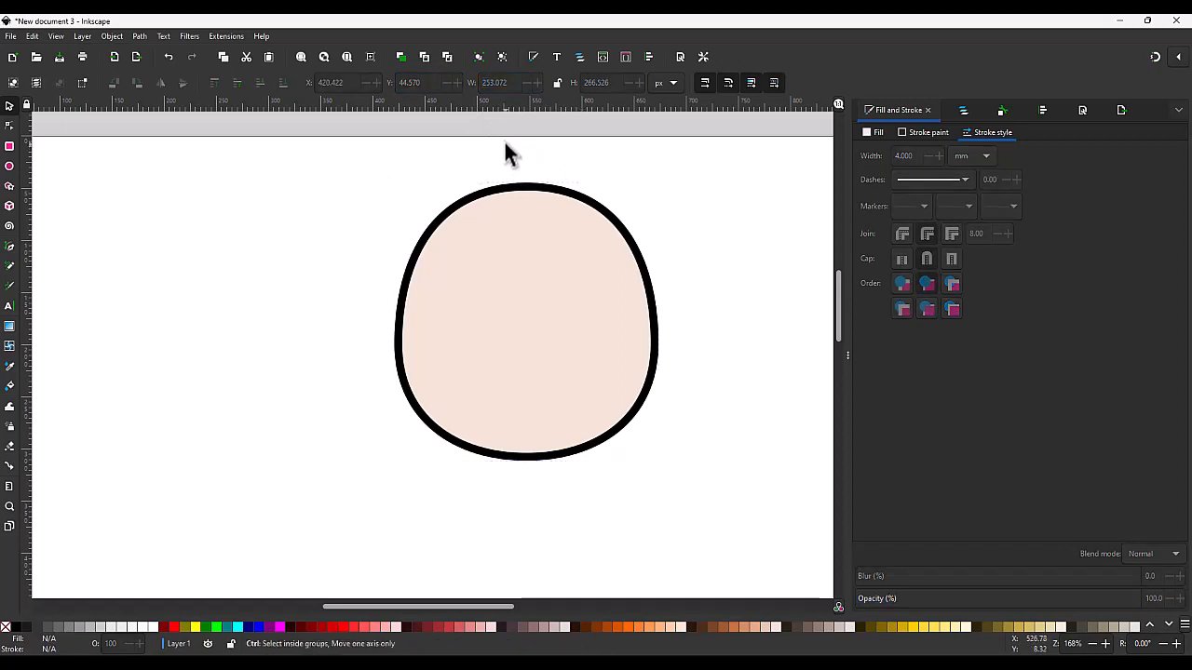
- Select the head again and set its stroke width to 4 mm
{"action": "left_click", "coordinate": [526, 227]}
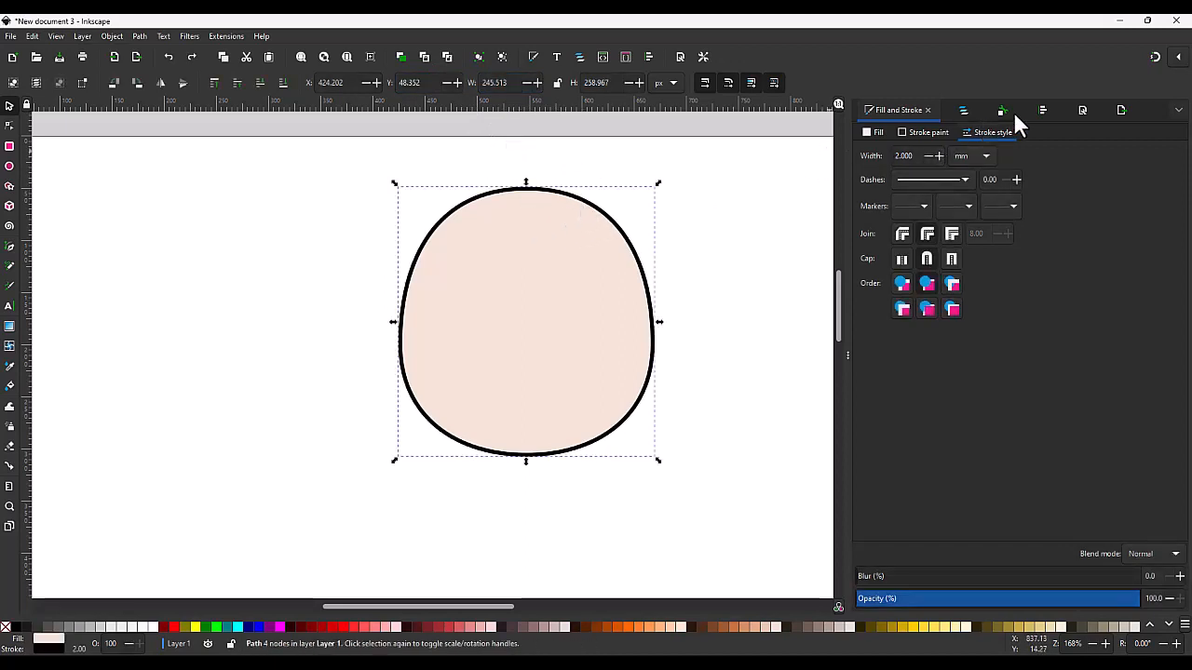
{"action": "left_click_drag", "start_coordinate": [918, 155], "coordinate": [856, 155]}
{"action": "type", "text": "4"}
{"action": "key", "text": "Tab"}
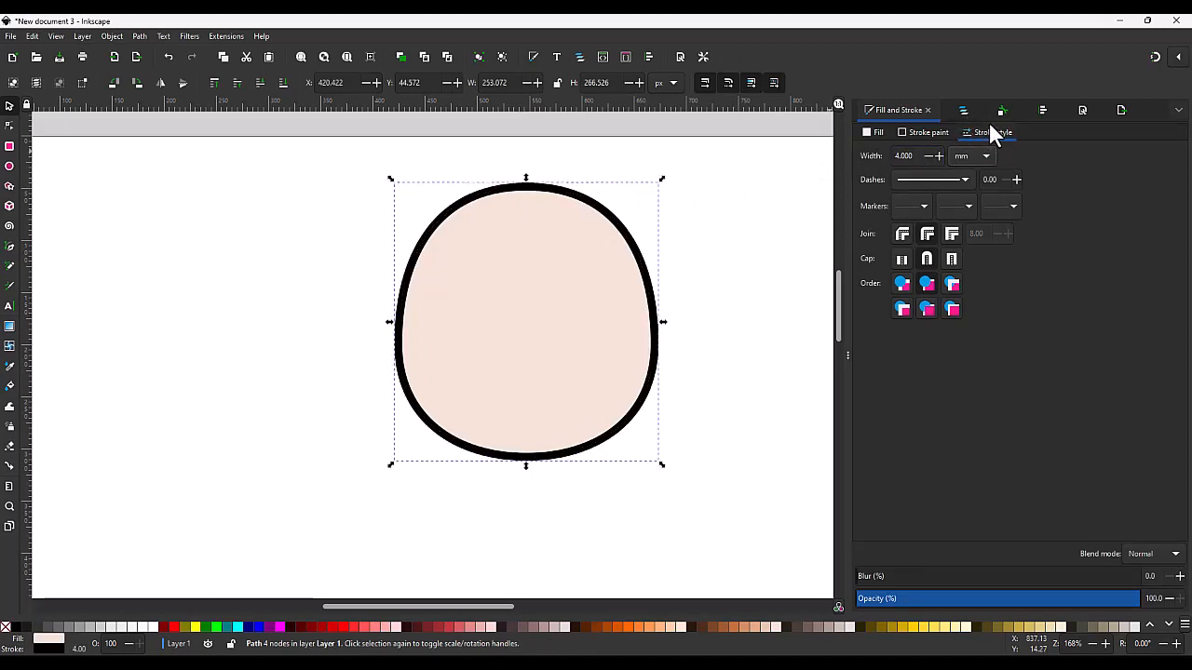
- Centre the head horizontally on the page, with alignment relative to Page
{"action": "left_click", "coordinate": [1042, 111]}
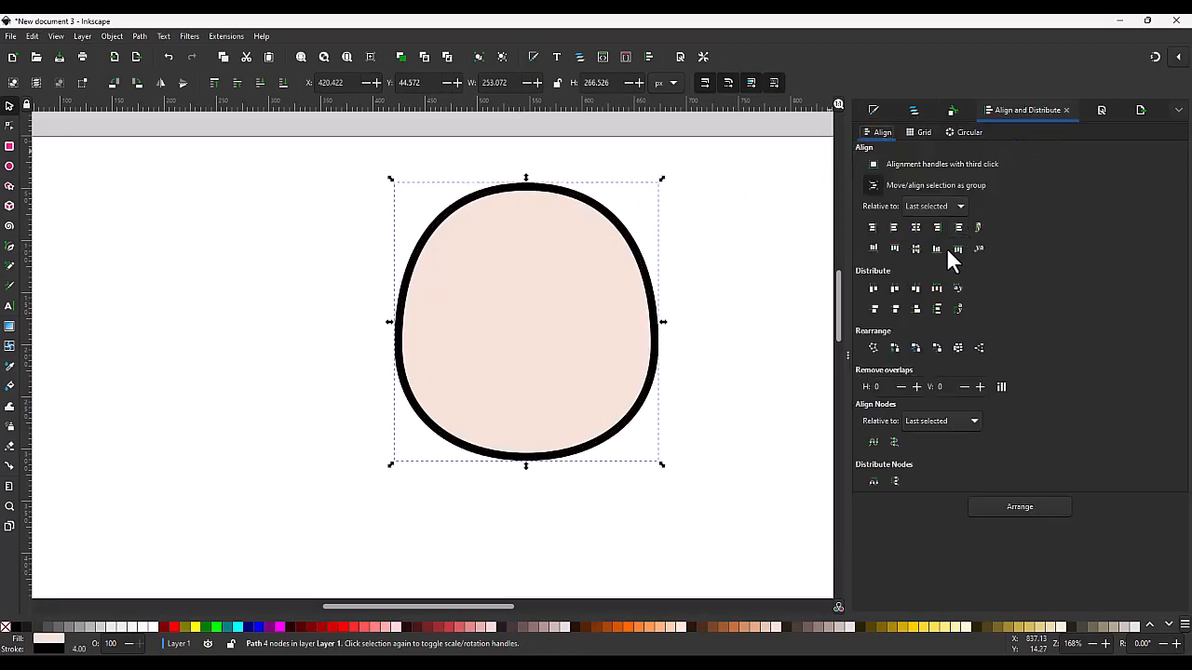
{"action": "left_click", "coordinate": [927, 206]}
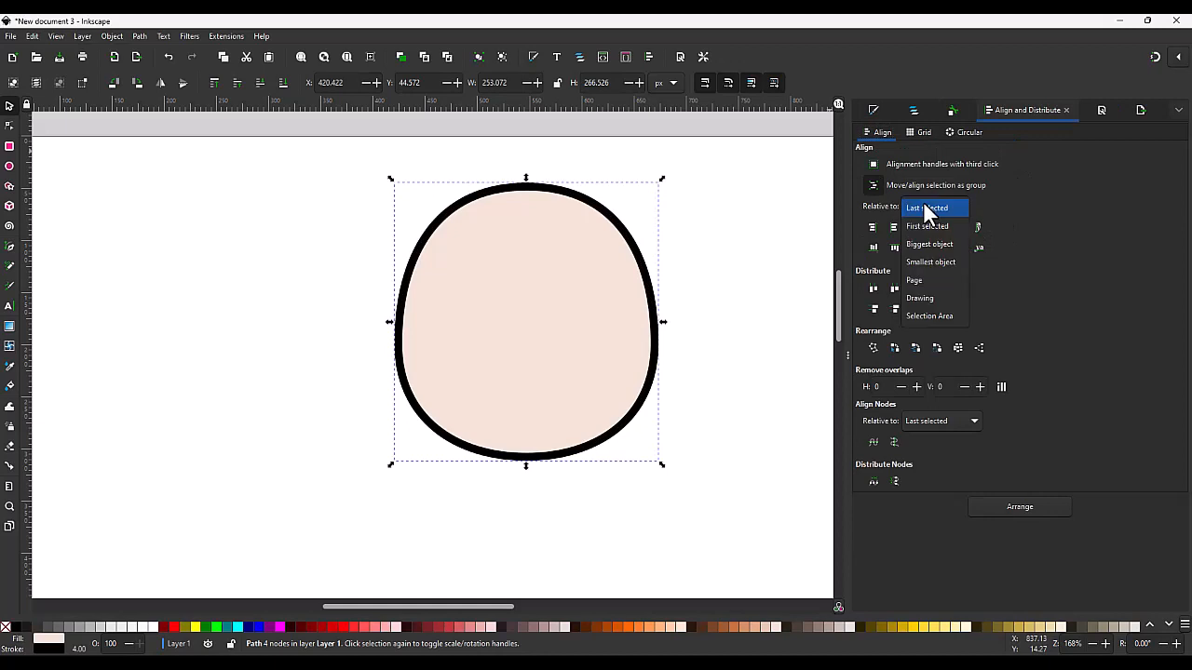
{"action": "left_click", "coordinate": [1030, 119]}
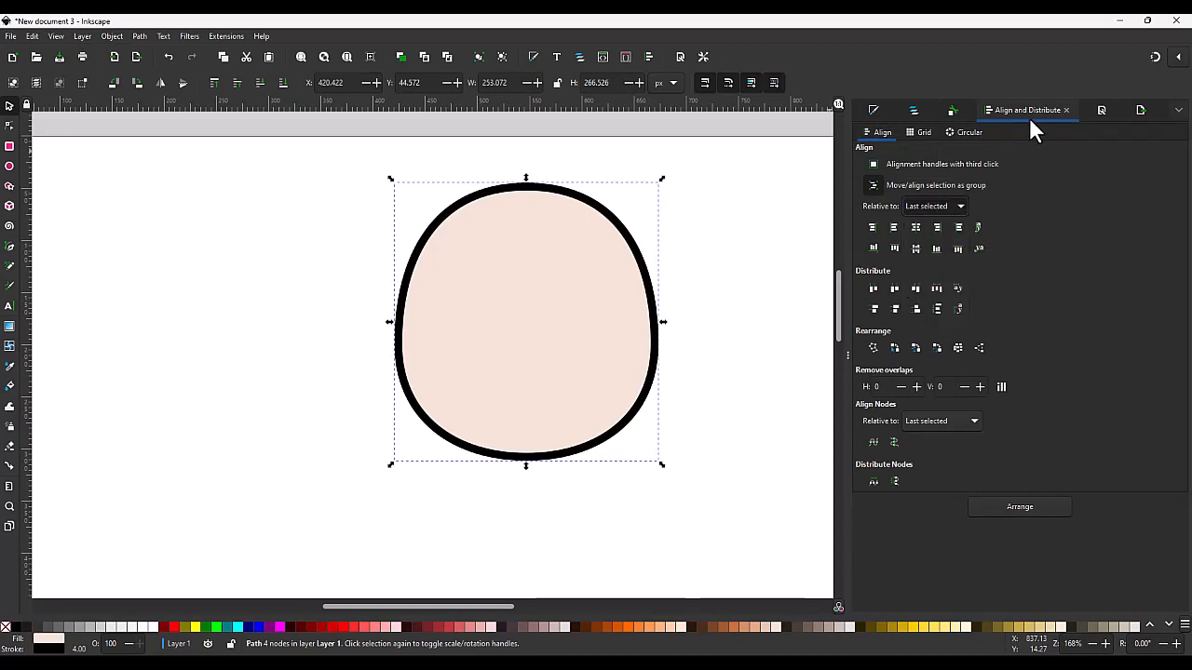
{"action": "left_click", "coordinate": [1177, 110]}
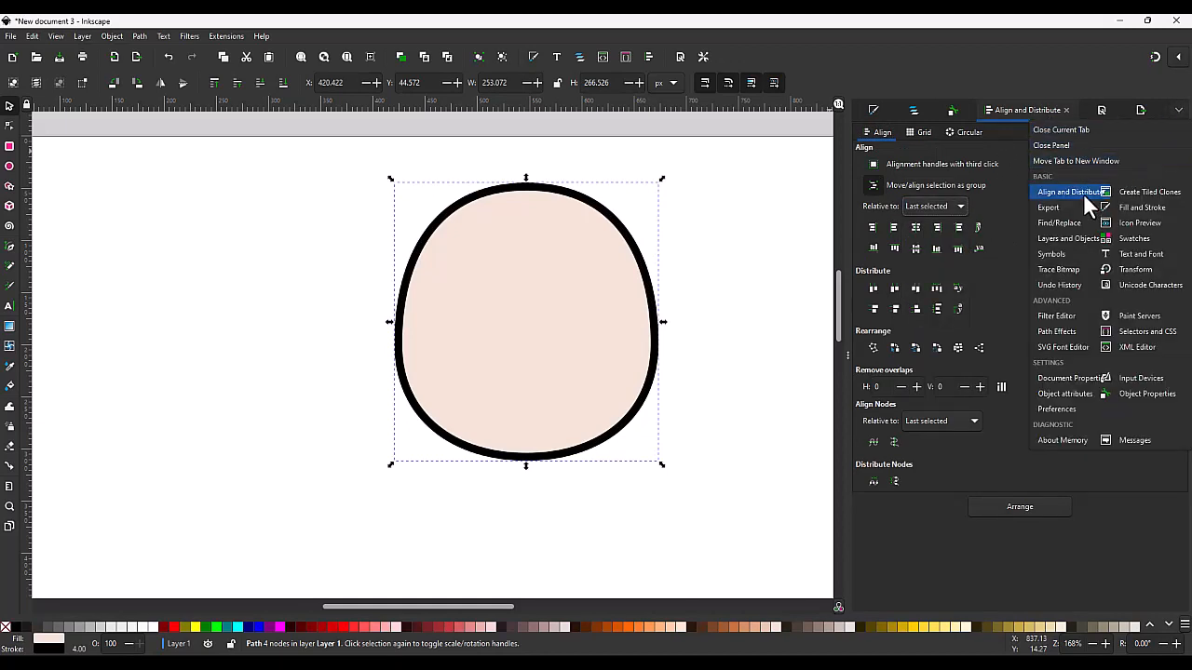
{"action": "left_click", "coordinate": [917, 531]}
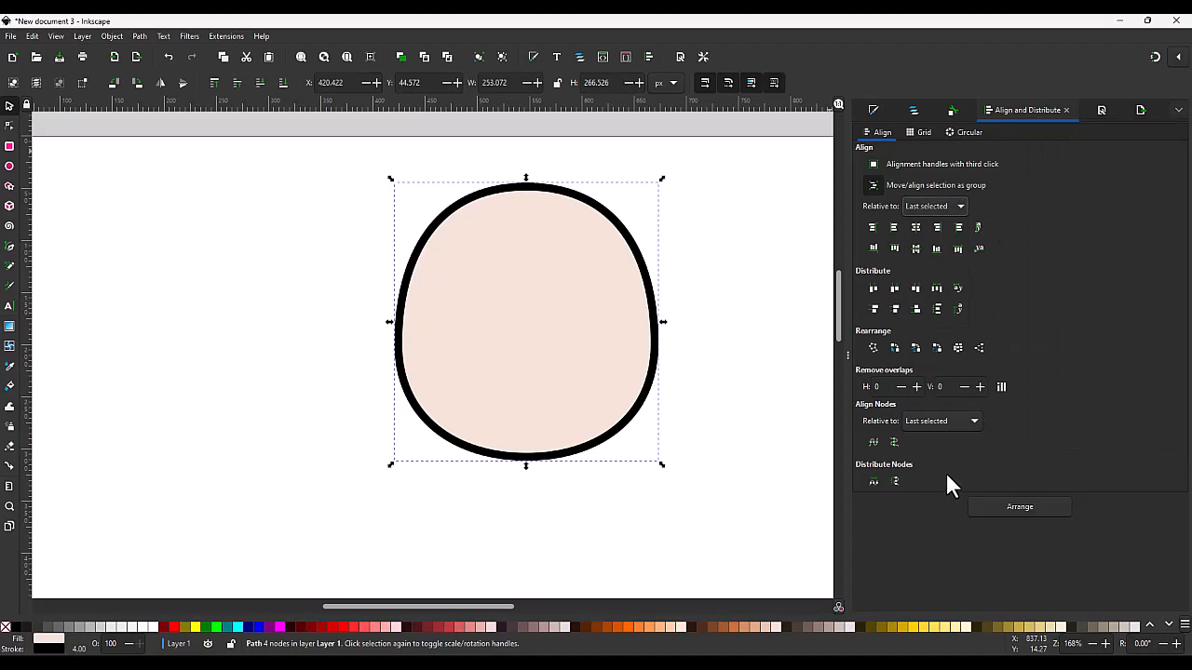
{"action": "left_click", "coordinate": [938, 203]}
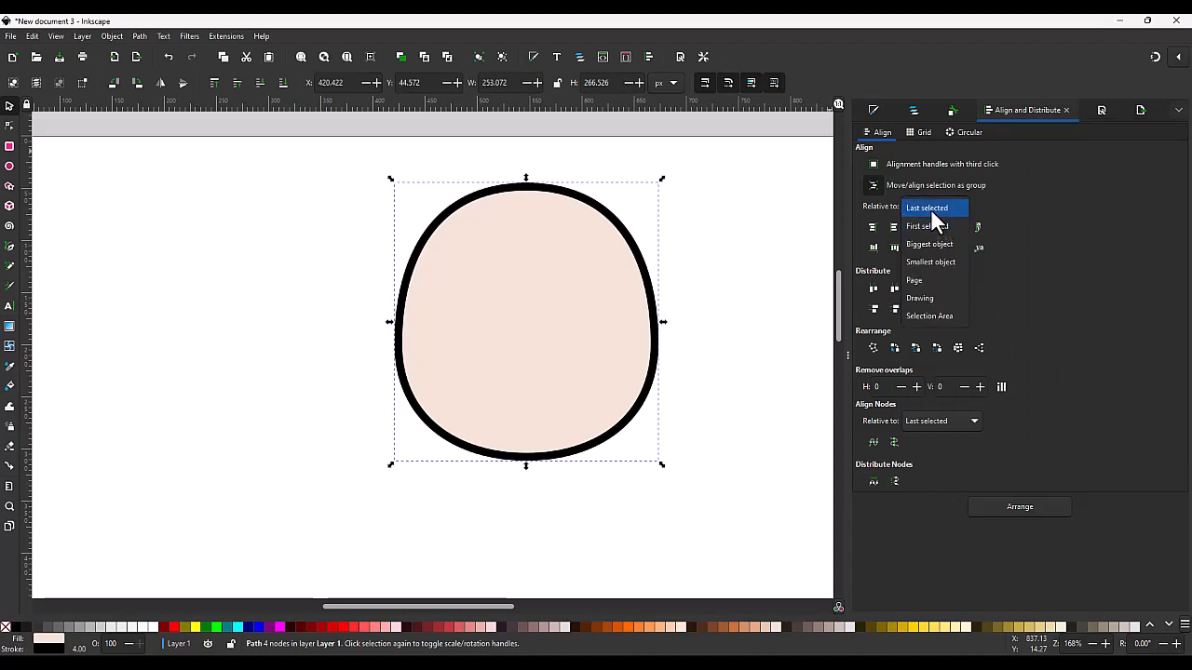
{"action": "left_click", "coordinate": [934, 275]}
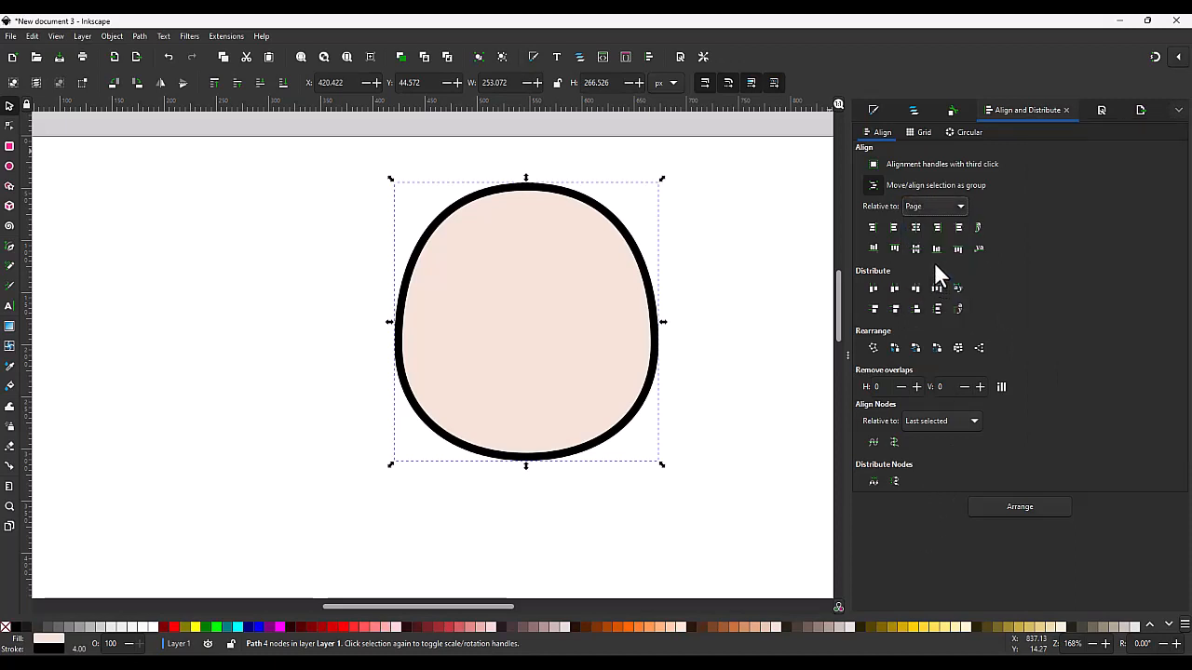
{"action": "left_click", "coordinate": [917, 227]}
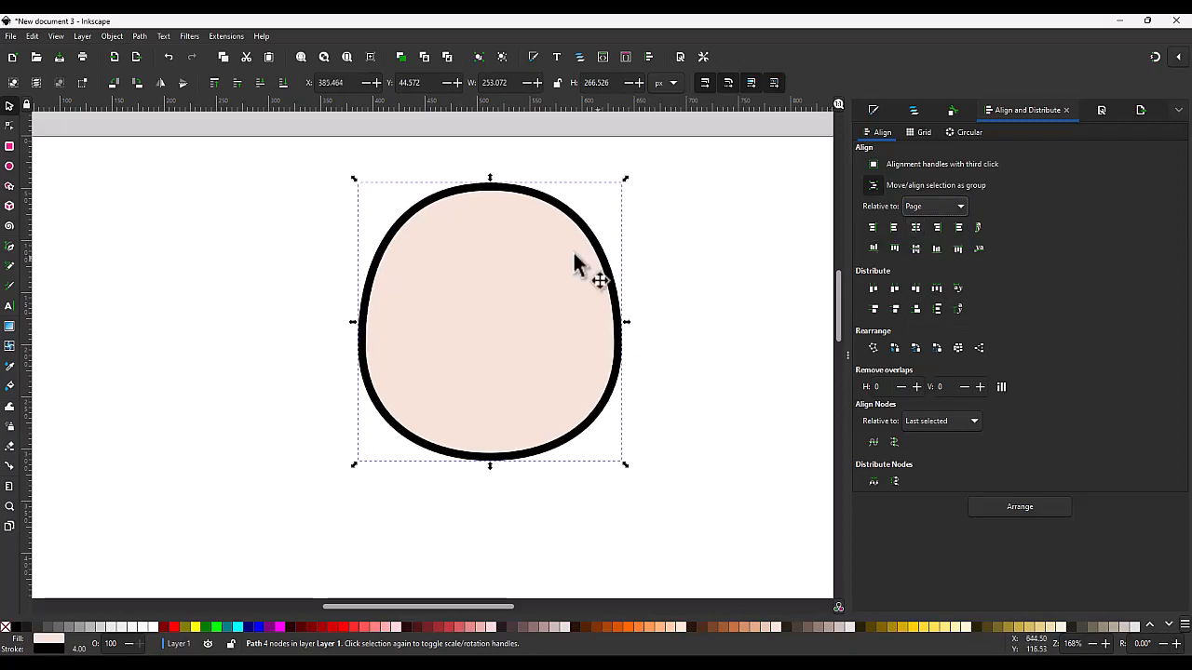
{"action": "scroll", "coordinate": [579, 268], "scroll_direction": "down", "scroll_amount": 2}
{"action": "scroll", "coordinate": [579, 268], "scroll_direction": "up", "scroll_amount": 3}
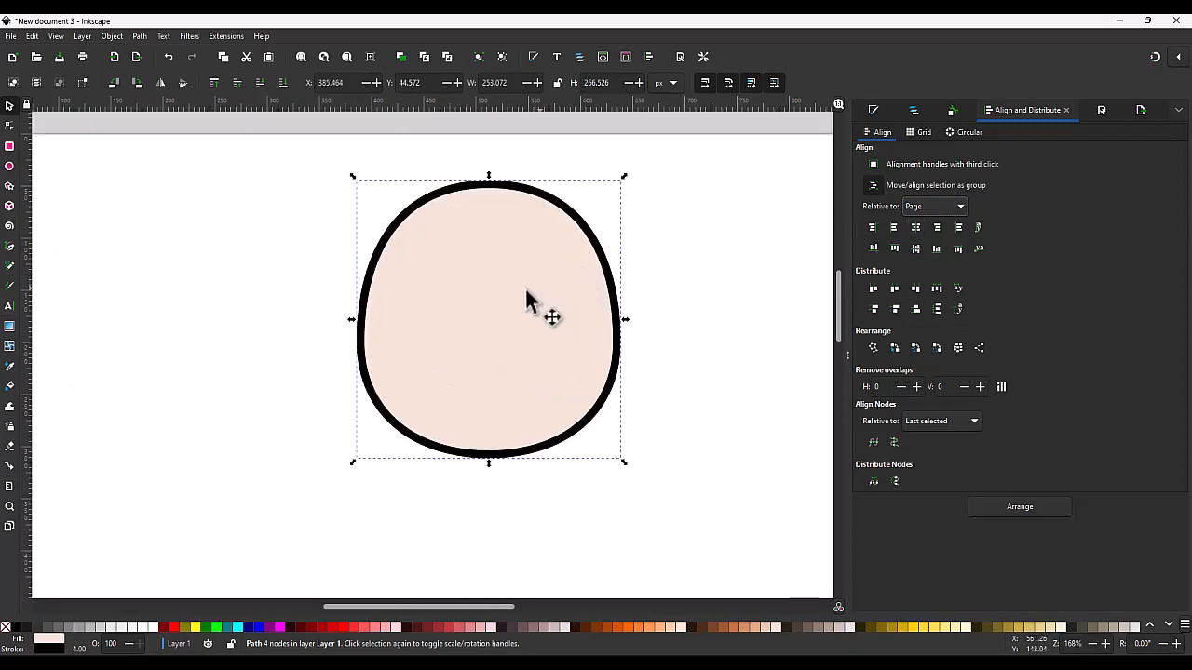
{"action": "scroll", "coordinate": [519, 301], "scroll_direction": "down", "scroll_amount": 1}
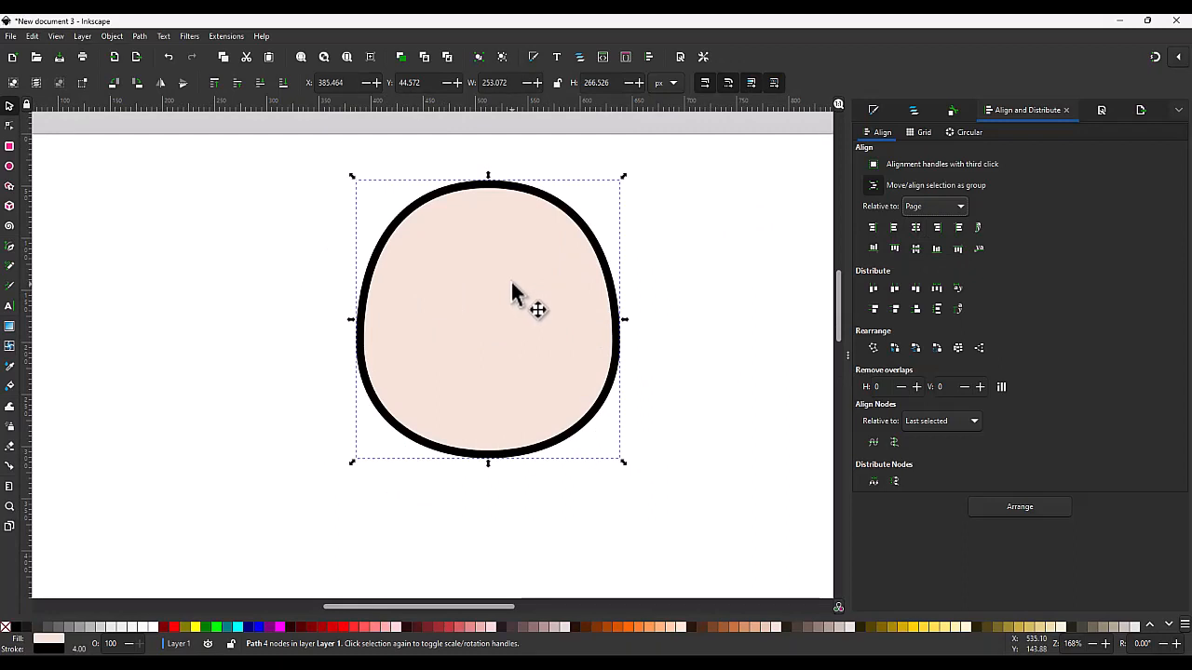
- Duplicate the head and move the copy's top node straight down to just above its bottom node, forming a crescent
{"action": "left_click", "coordinate": [690, 249]}
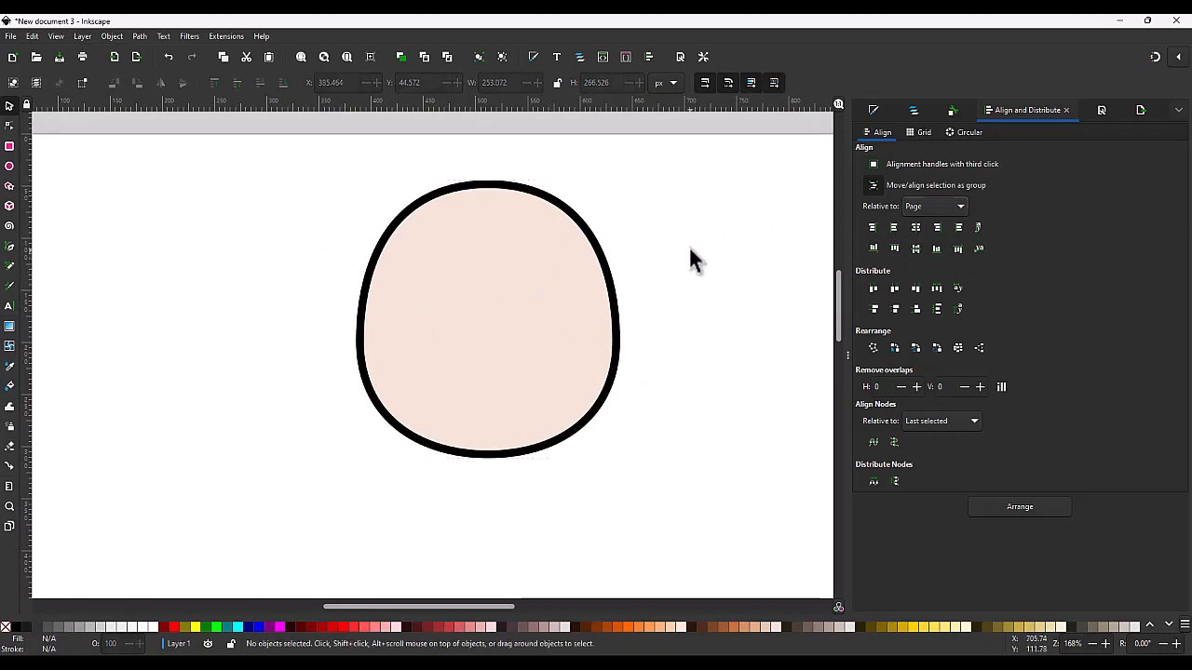
{"action": "left_click", "coordinate": [553, 288]}
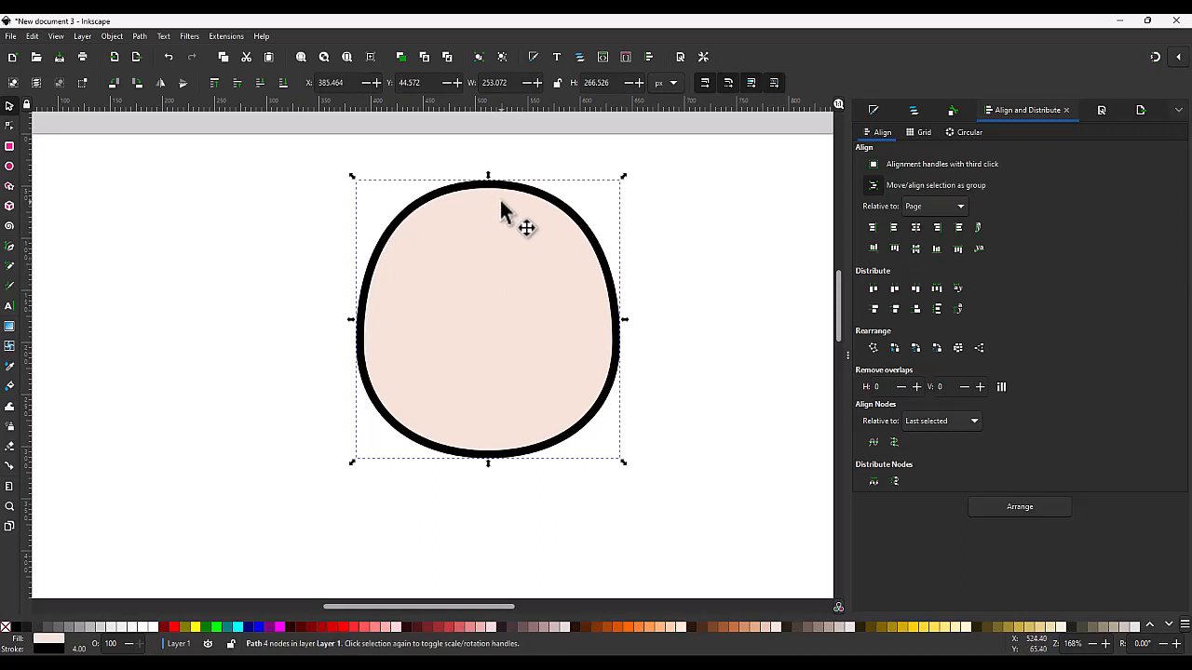
{"action": "key", "text": "n"}
{"action": "left_click_drag", "start_coordinate": [506, 213], "coordinate": [494, 449]}
- Convert the crescent's two side nodes to corner nodes and pull the left node's upper handle down and inward
{"action": "left_click_drag", "start_coordinate": [647, 370], "coordinate": [284, 305]}
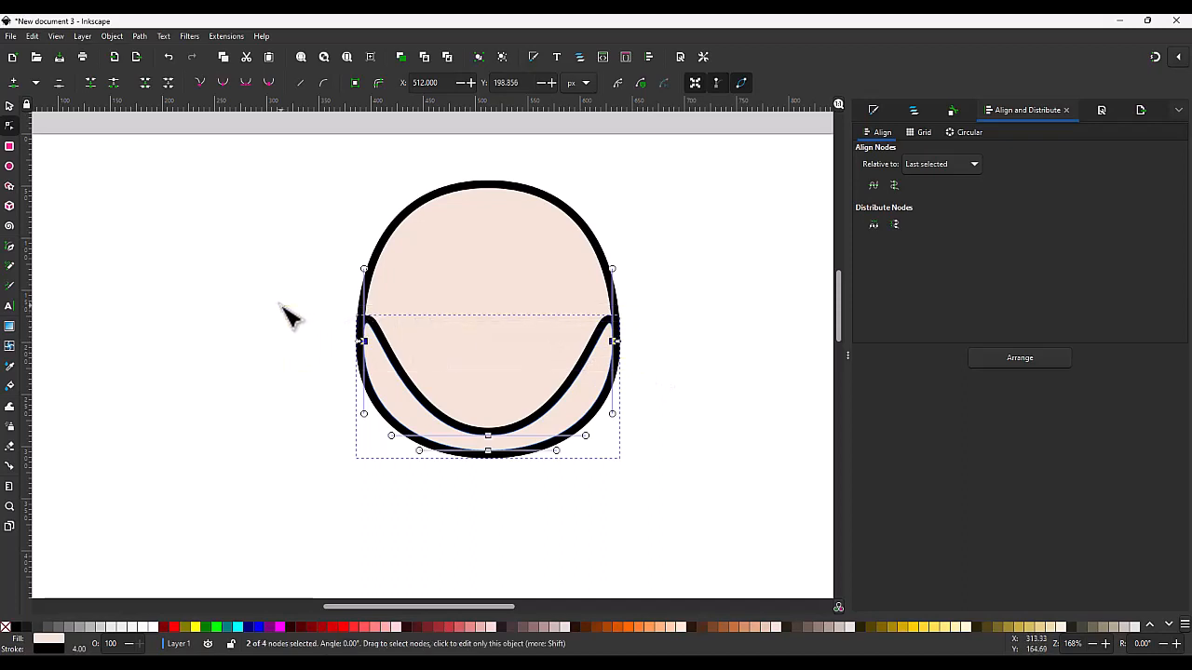
{"action": "left_click", "coordinate": [199, 83]}
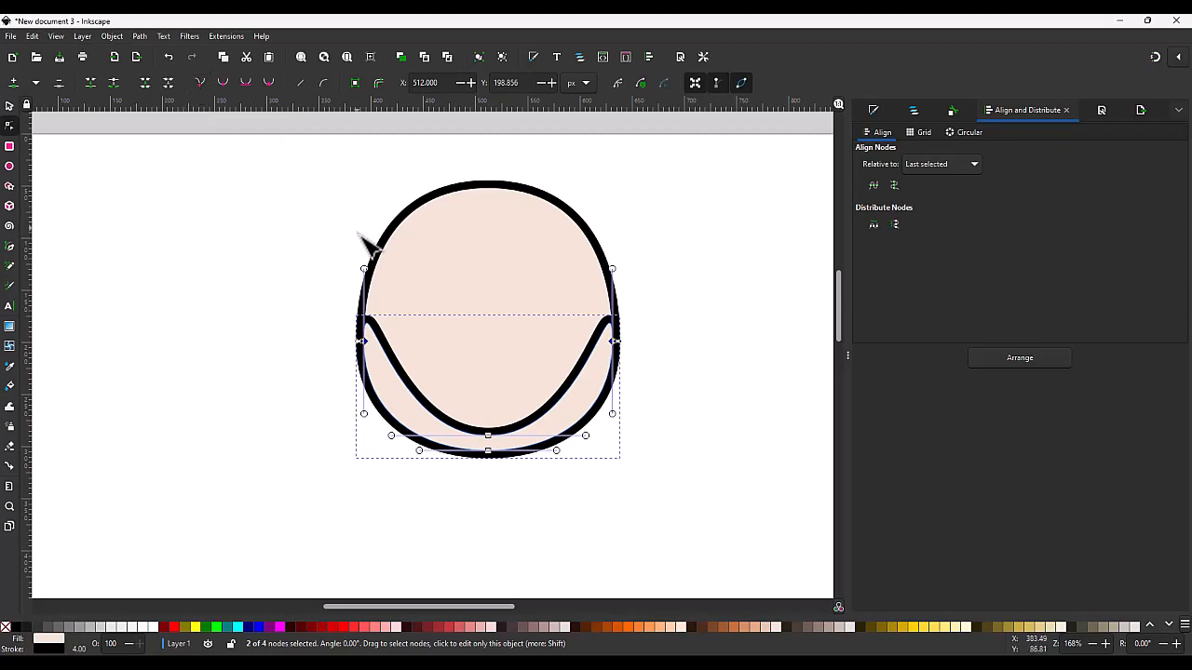
{"action": "left_click_drag", "start_coordinate": [363, 269], "coordinate": [396, 380]}
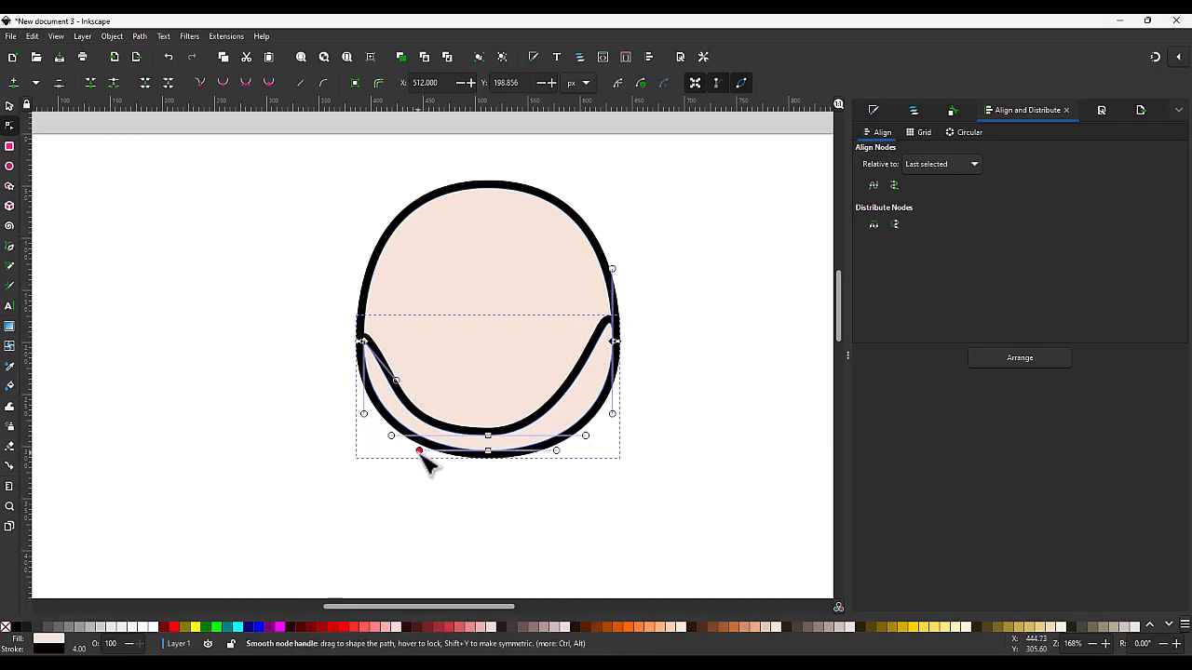
- Pull the crescent's right node's upper handle down and inward to mirror the left, and shorten the inner middle node's left handle
{"action": "left_click_drag", "start_coordinate": [419, 452], "coordinate": [423, 460]}
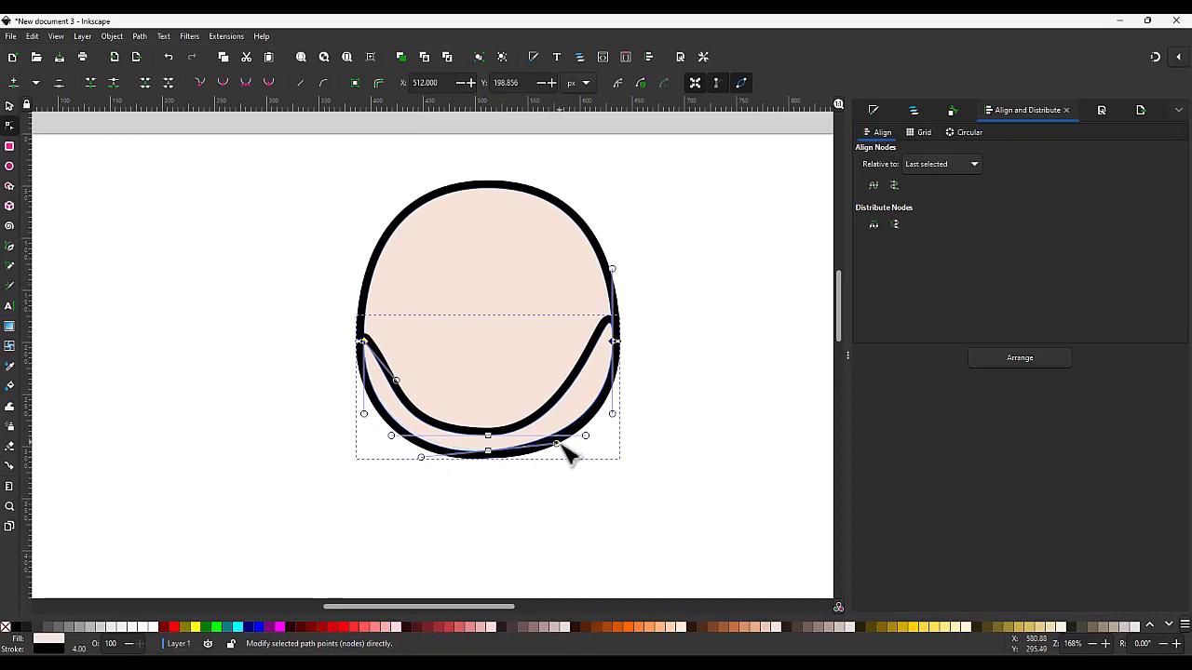
{"action": "key", "text": "ctrl+z"}
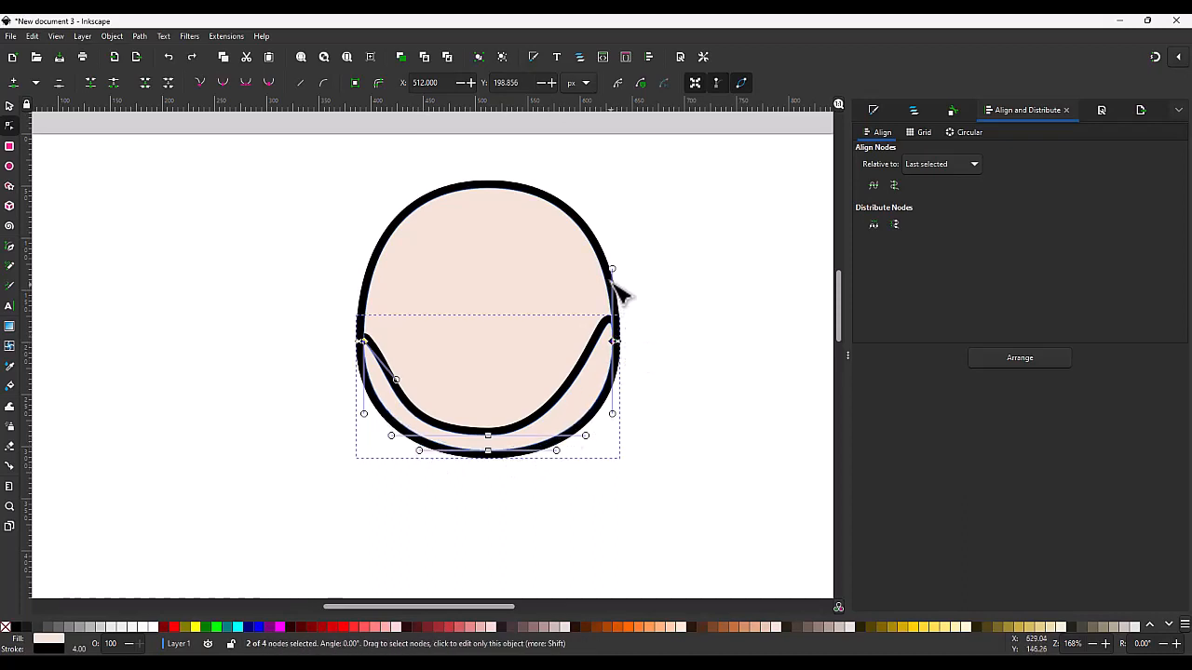
{"action": "left_click_drag", "start_coordinate": [598, 275], "coordinate": [603, 267]}
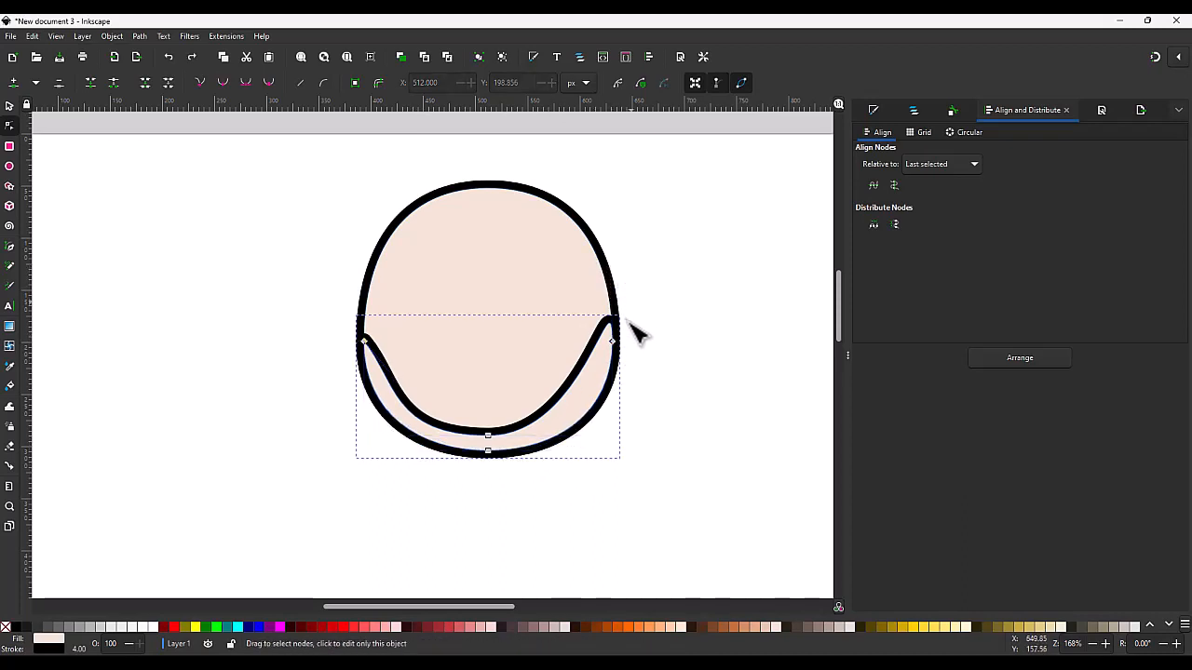
{"action": "left_click_drag", "start_coordinate": [624, 369], "coordinate": [567, 322]}
{"action": "left_click_drag", "start_coordinate": [613, 269], "coordinate": [586, 381]}
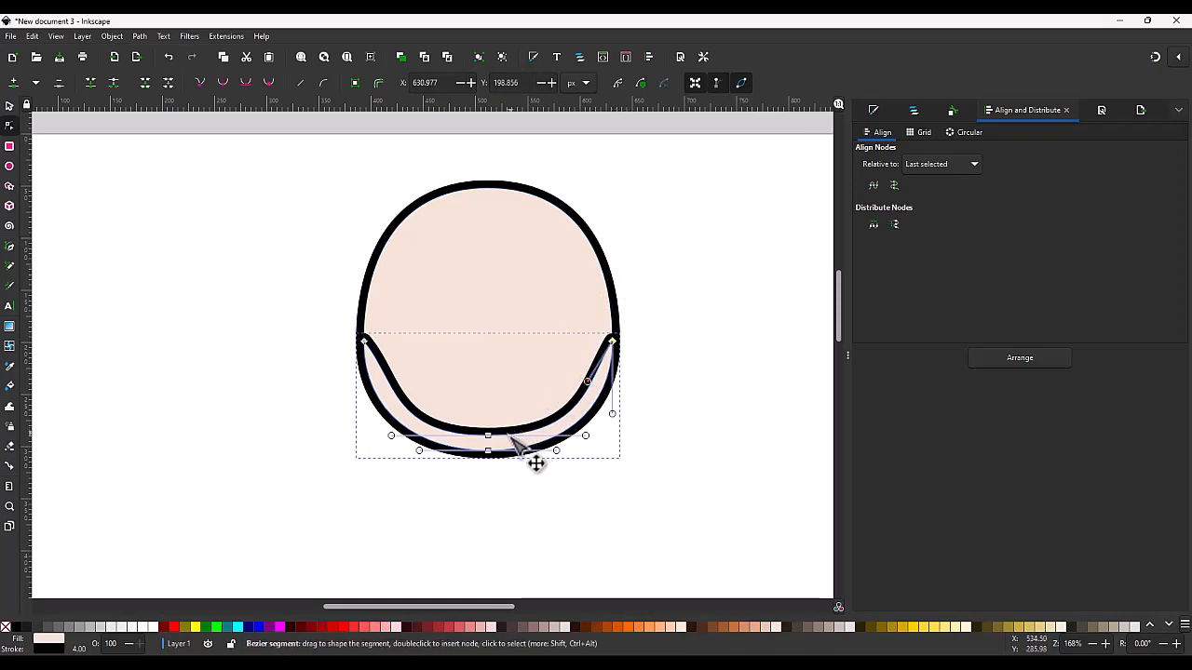
{"action": "left_click_drag", "start_coordinate": [474, 410], "coordinate": [503, 439]}
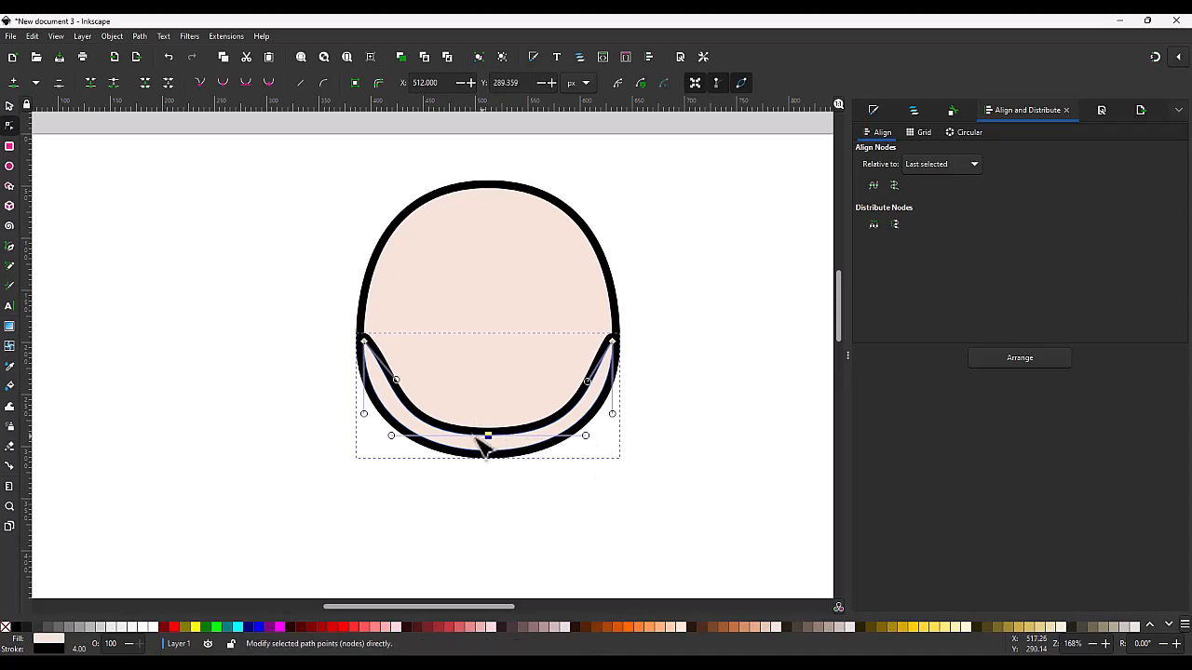
{"action": "left_click_drag", "start_coordinate": [402, 438], "coordinate": [423, 439]}
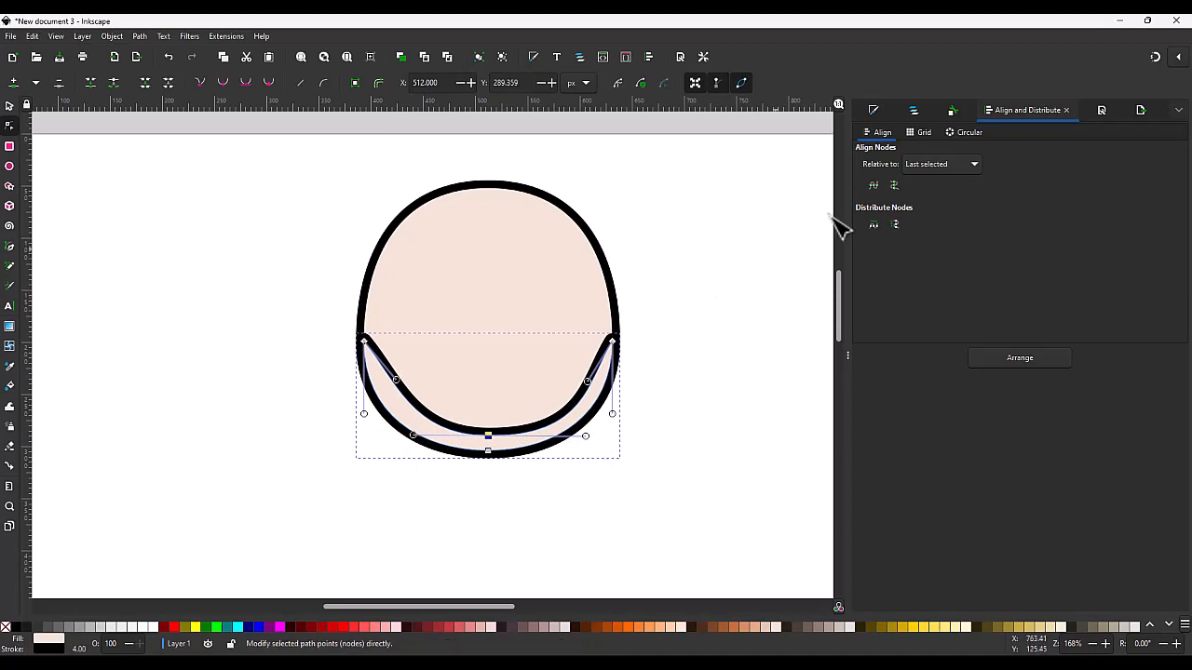
- Remove the crescent's stroke and set its fill saturation to 25 for a darker skin shadow, leaving it deselected
{"action": "left_click", "coordinate": [874, 112]}
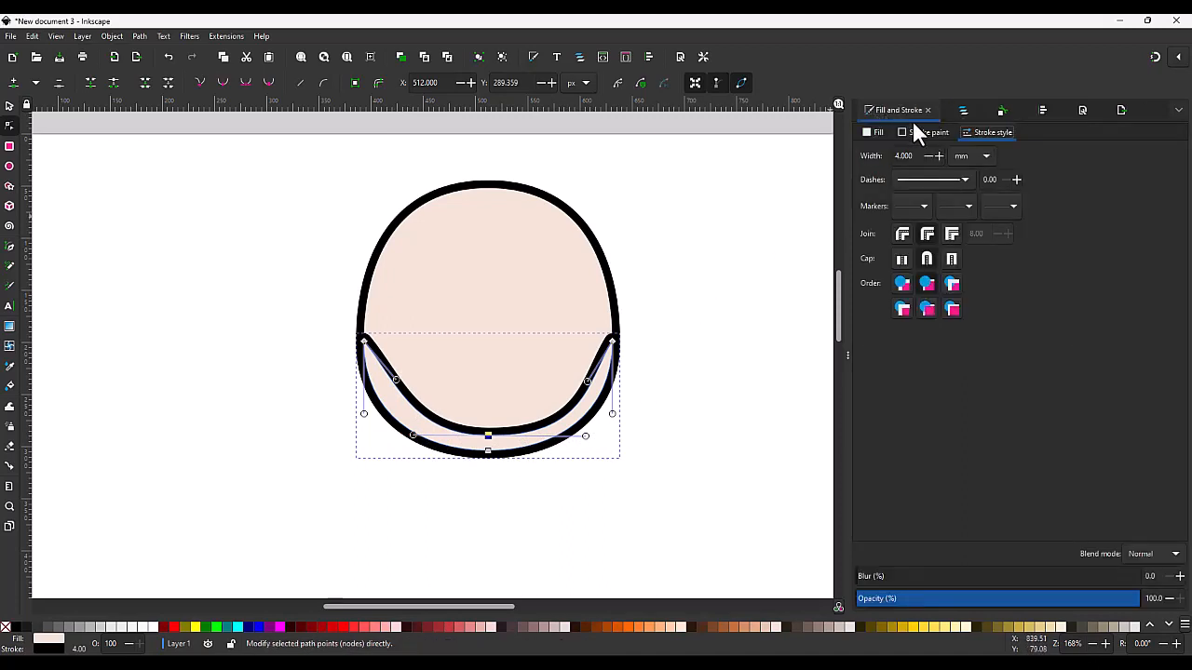
{"action": "left_click", "coordinate": [922, 132]}
{"action": "left_click", "coordinate": [863, 151]}
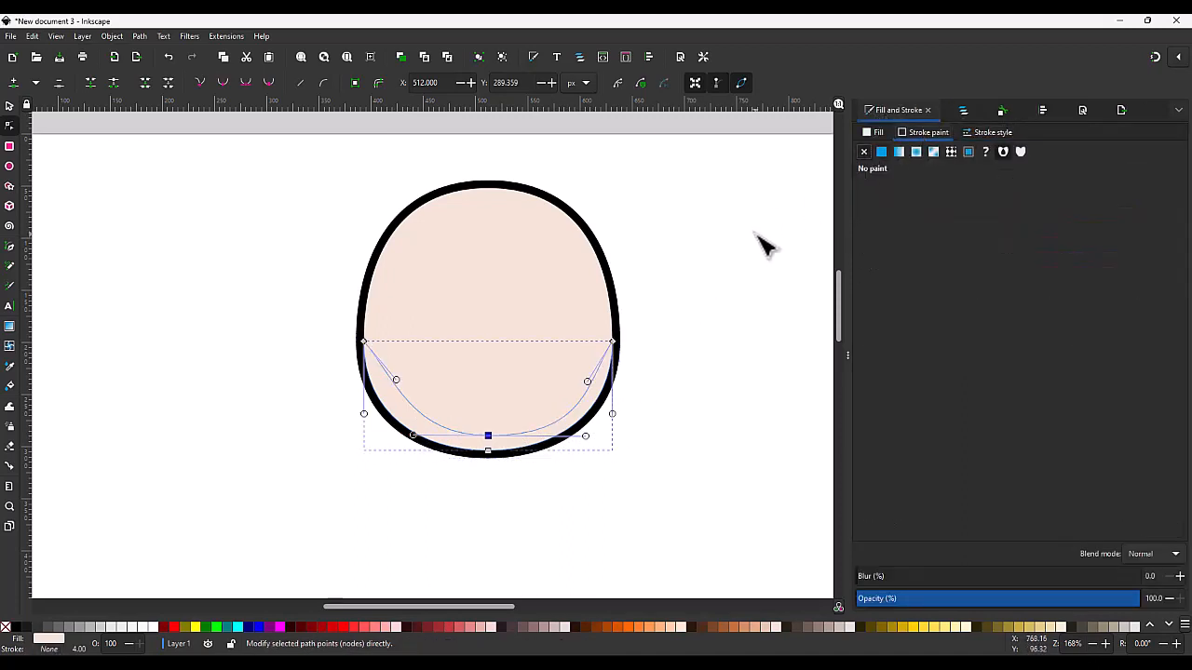
{"action": "left_click", "coordinate": [883, 132]}
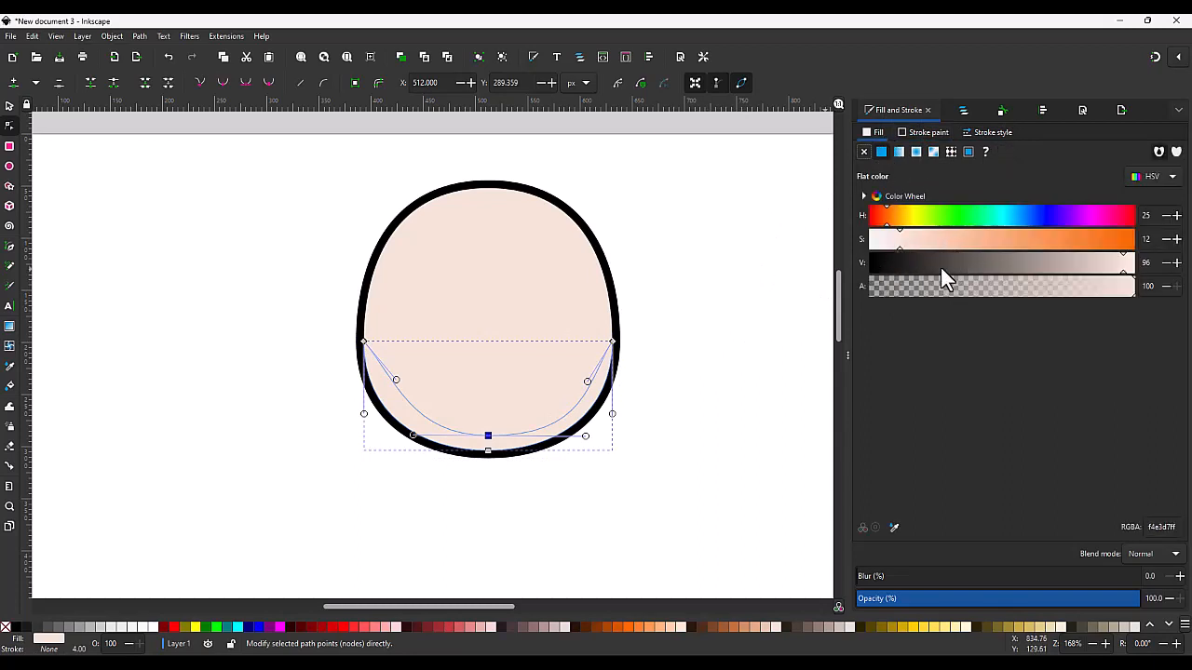
{"action": "left_click_drag", "start_coordinate": [901, 248], "coordinate": [925, 247]}
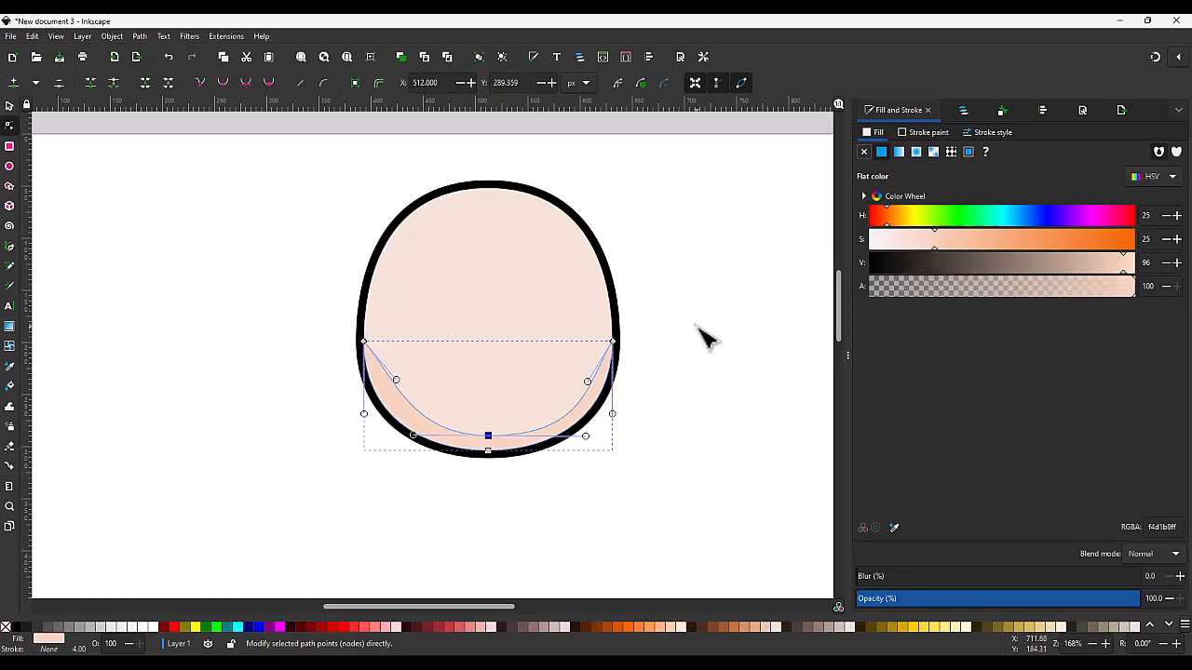
{"action": "left_click", "coordinate": [670, 355]}
{"action": "left_click", "coordinate": [649, 389]}
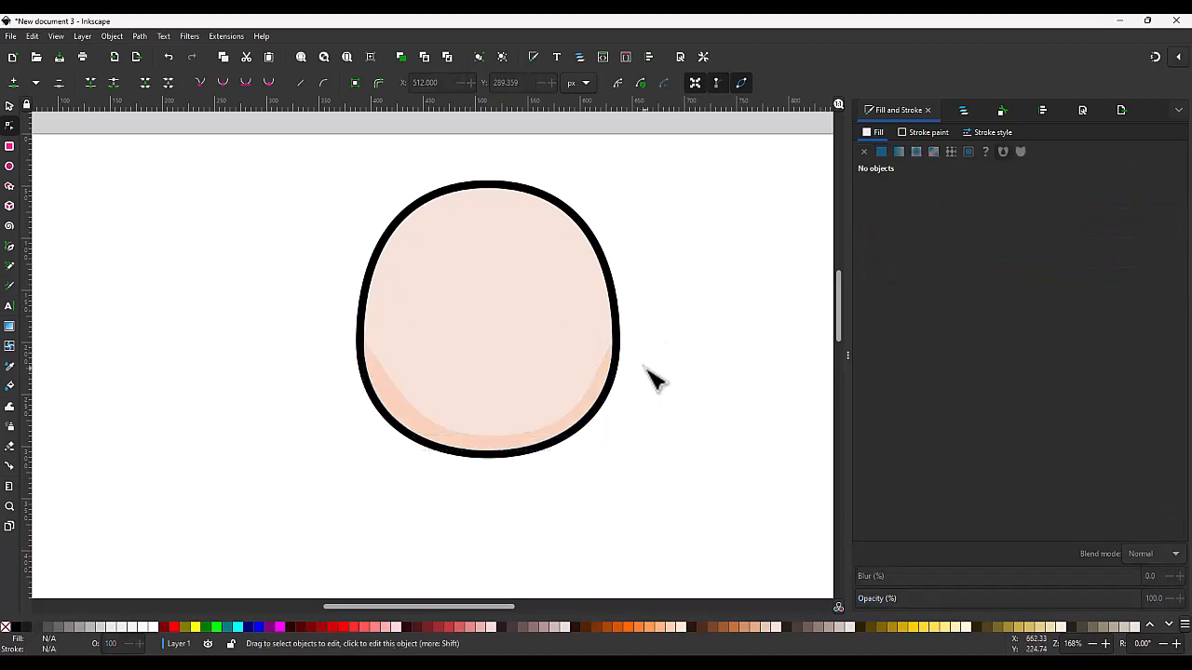
- Compare the head's stroke order by switching between stroke above fill and fill above stroke, ending with the fill on top
{"action": "key", "text": "s"}
{"action": "left_click", "coordinate": [564, 433]}
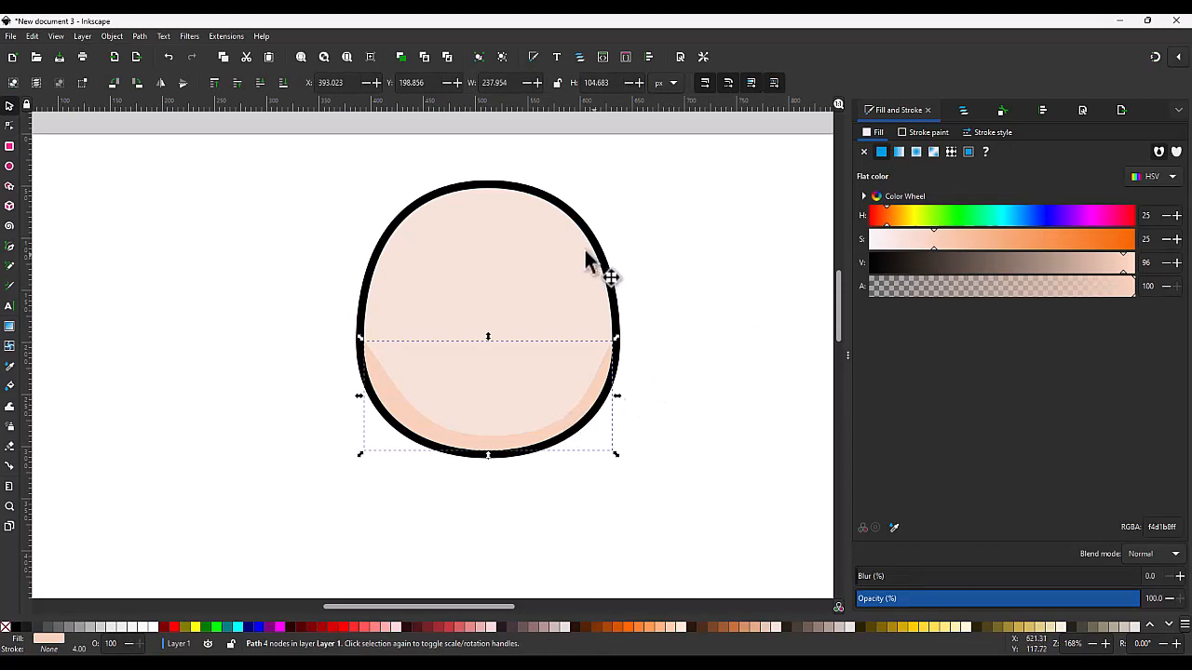
{"action": "left_click", "coordinate": [556, 261]}
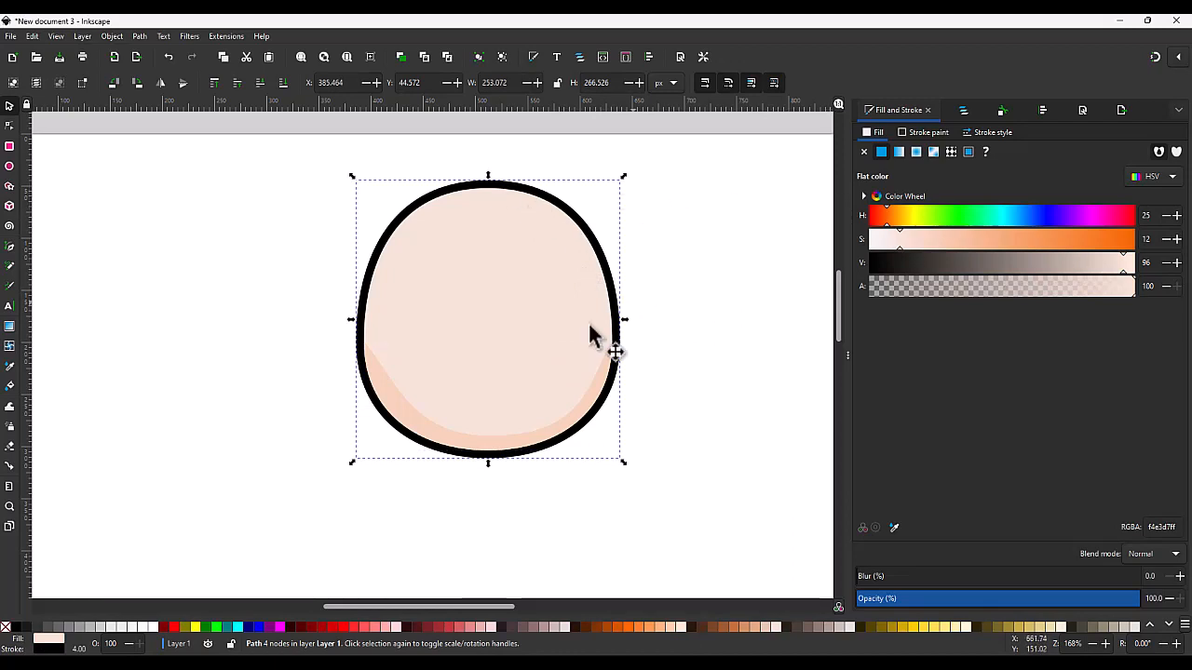
{"action": "left_click", "coordinate": [979, 130]}
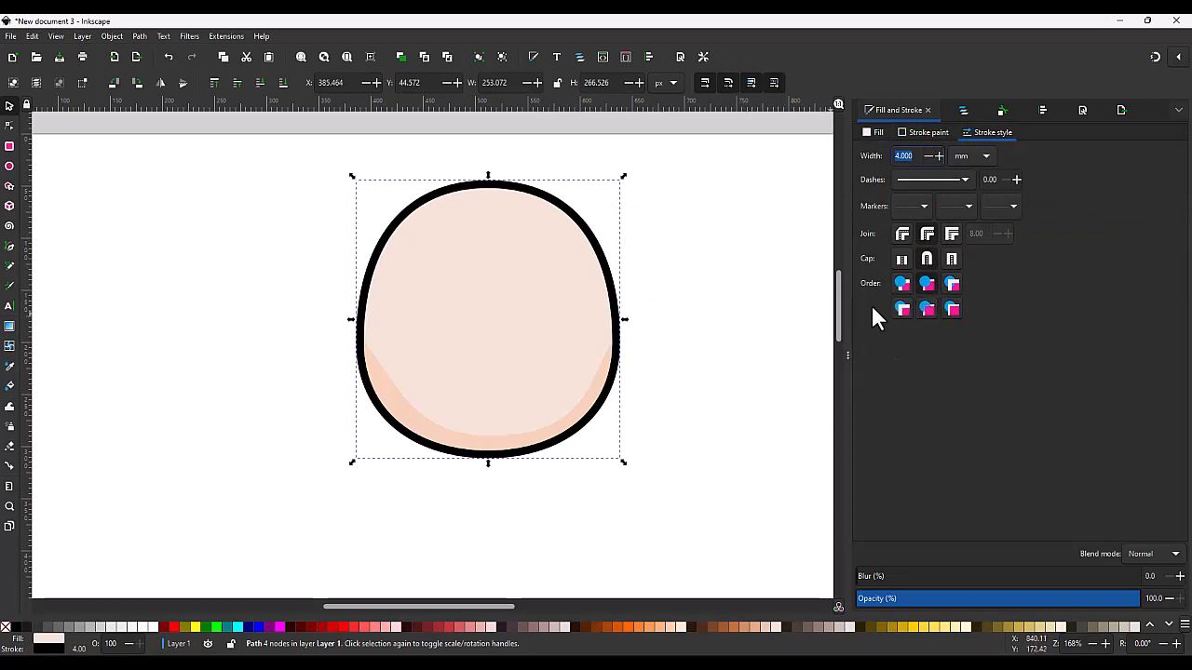
{"action": "left_click", "coordinate": [902, 285]}
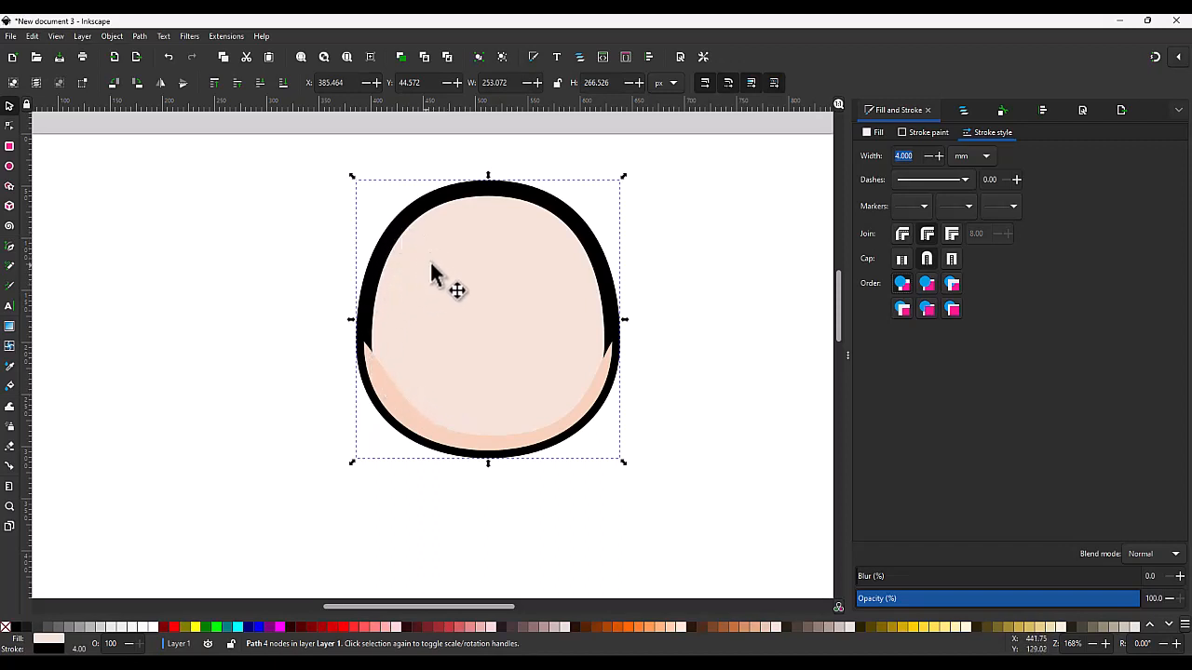
{"action": "left_click", "coordinate": [928, 286]}
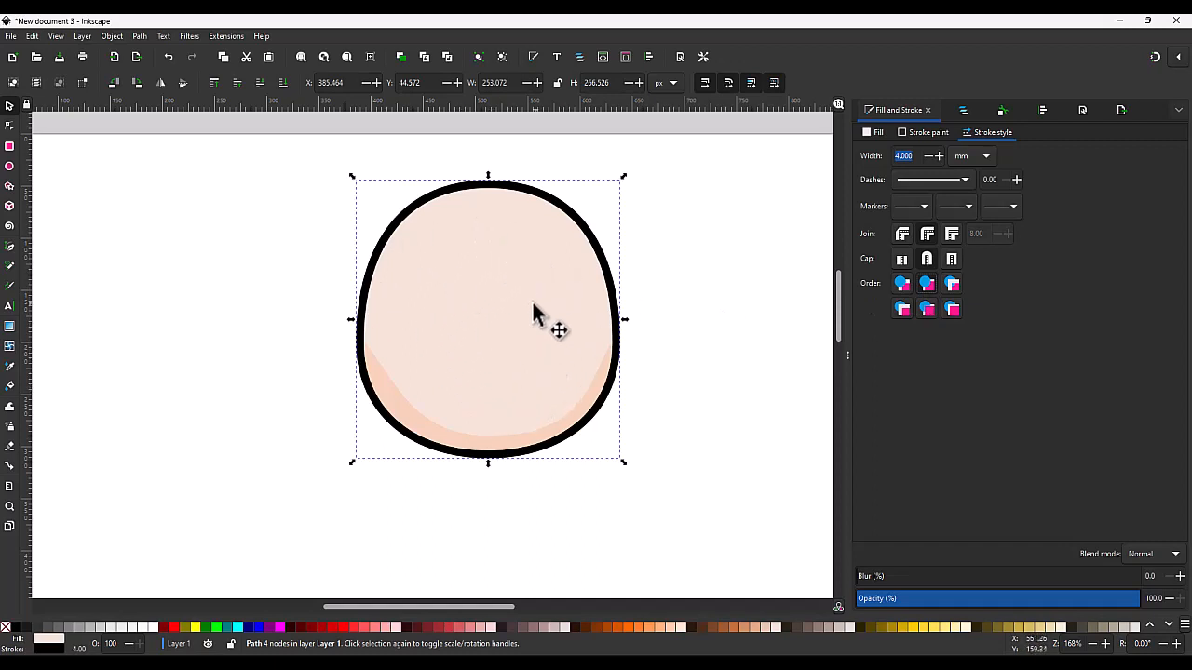
{"action": "left_click", "coordinate": [900, 285]}
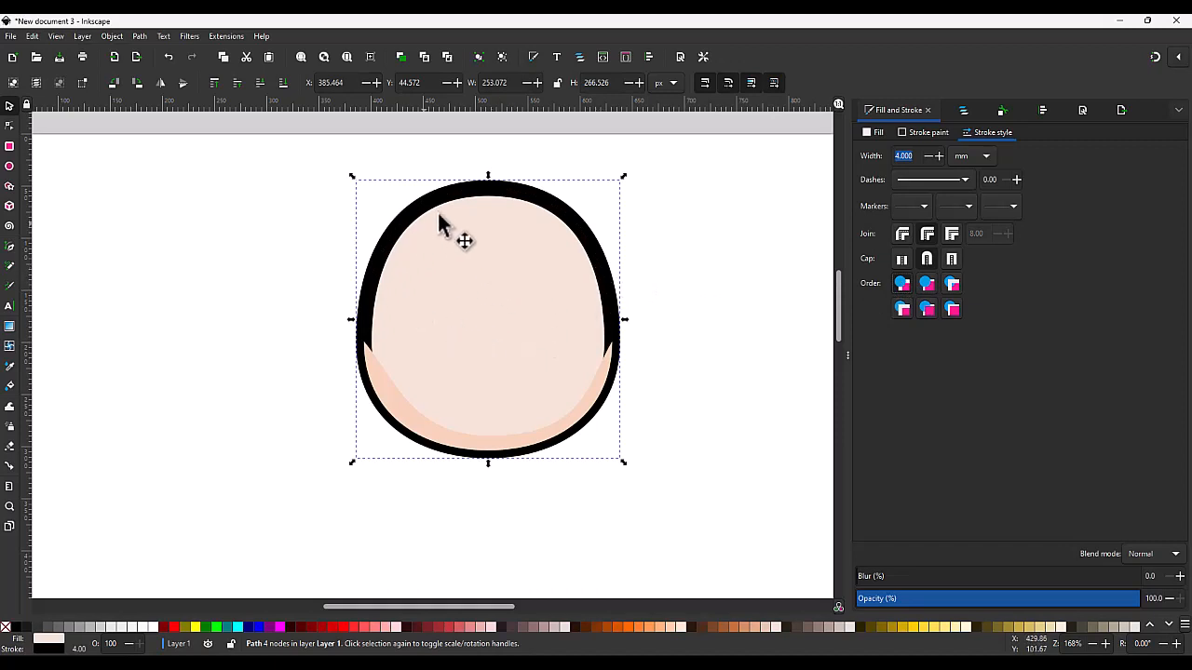
{"action": "left_click", "coordinate": [928, 283]}
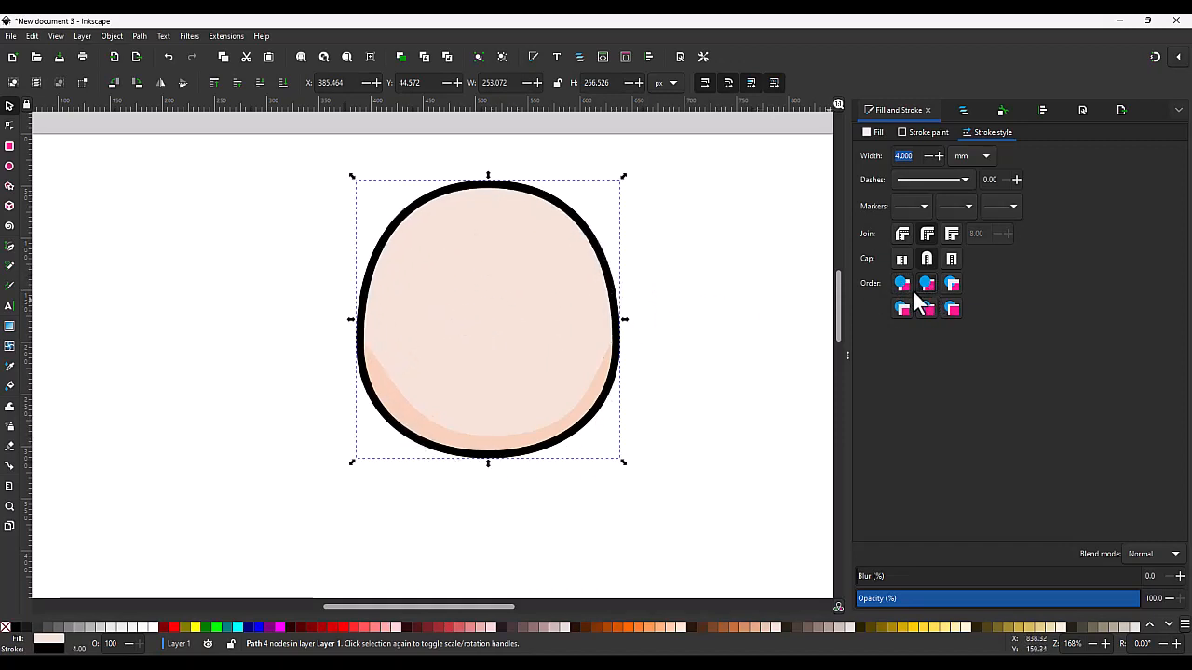
{"action": "left_click", "coordinate": [687, 358]}
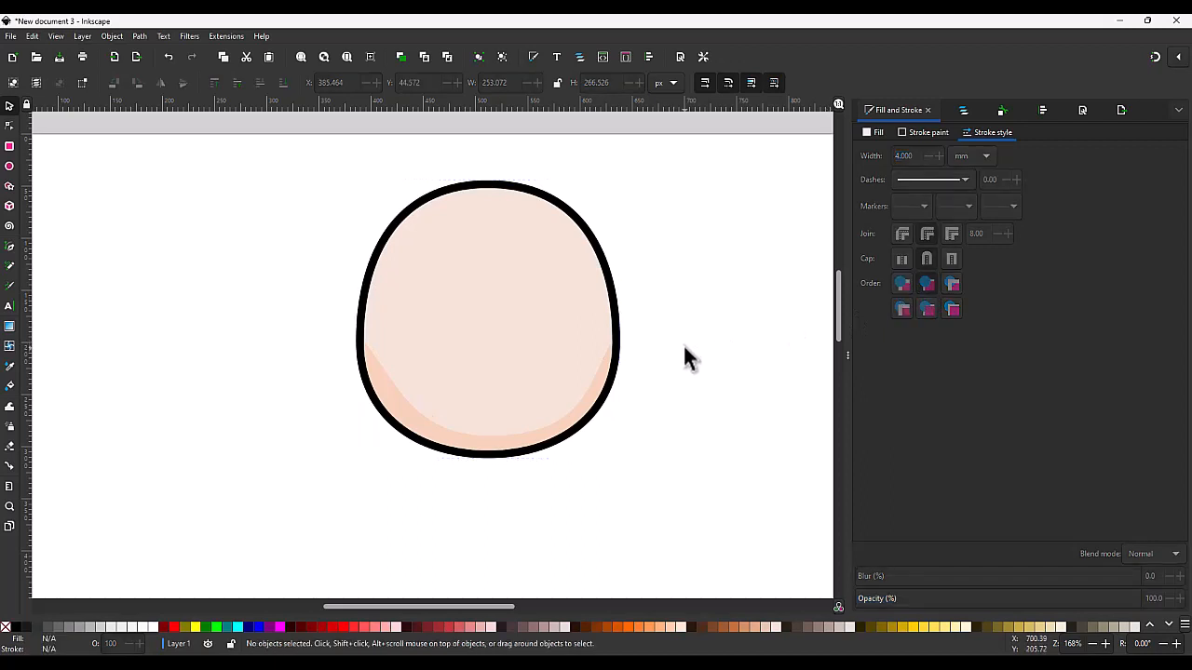
- Duplicate the head, move the copy's bottom node straight up to about Y 85 px and its side nodes up to about Y 133 px
{"action": "left_click", "coordinate": [581, 416]}
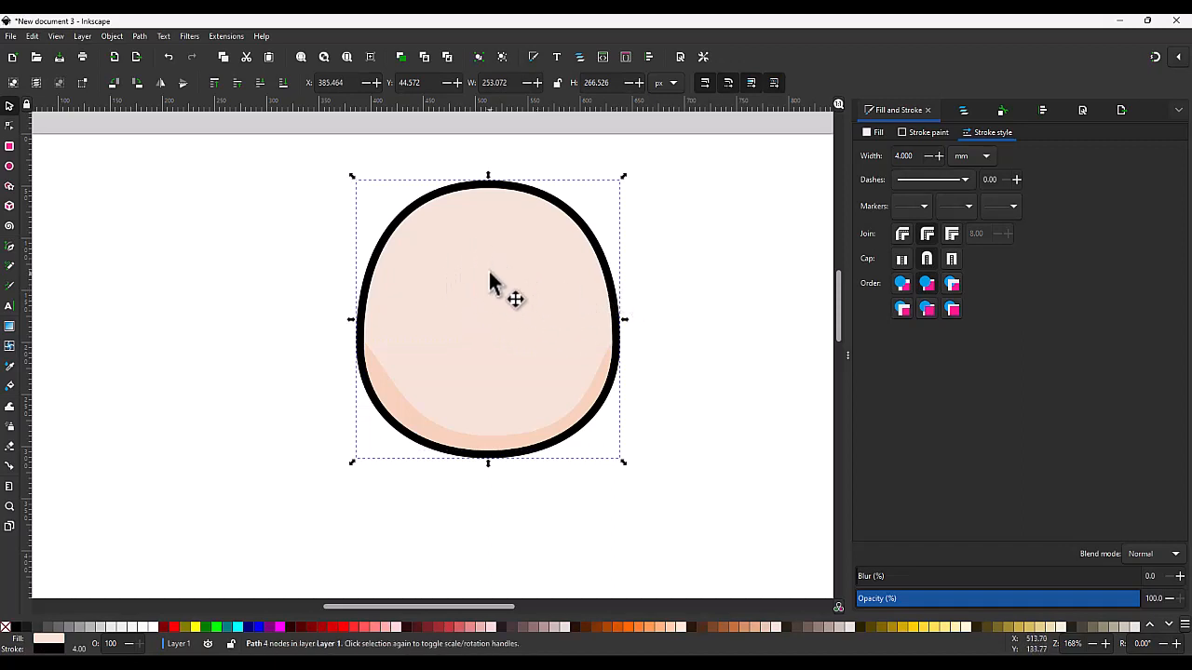
{"action": "key", "text": "ctrl+d"}
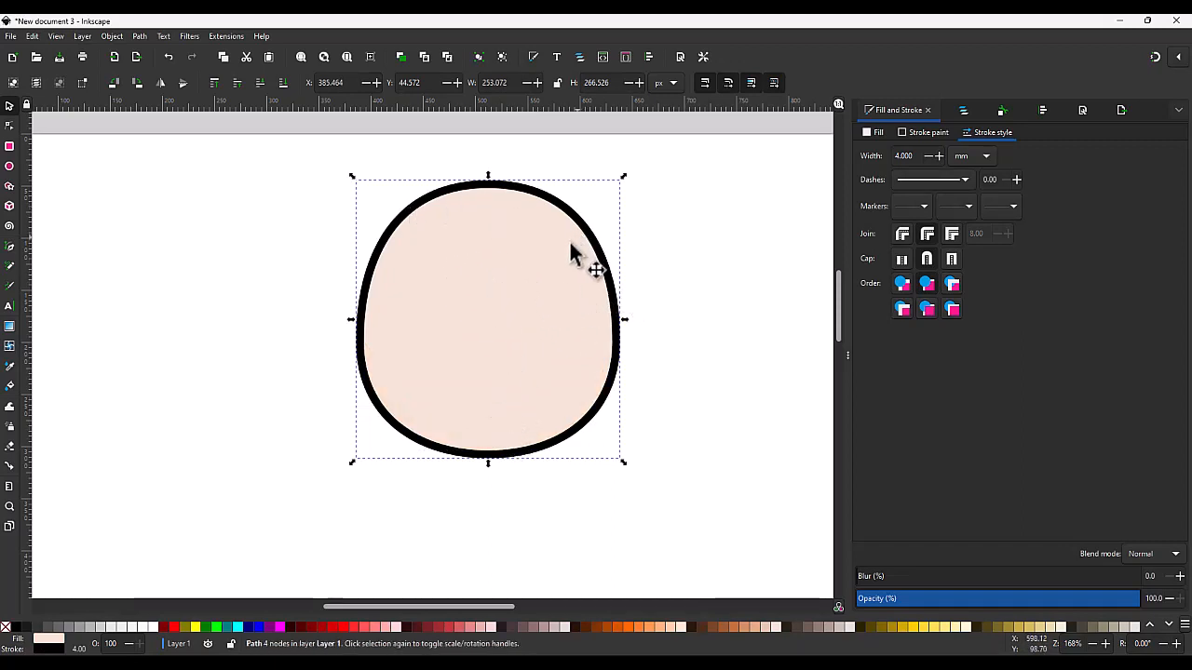
{"action": "key", "text": "n"}
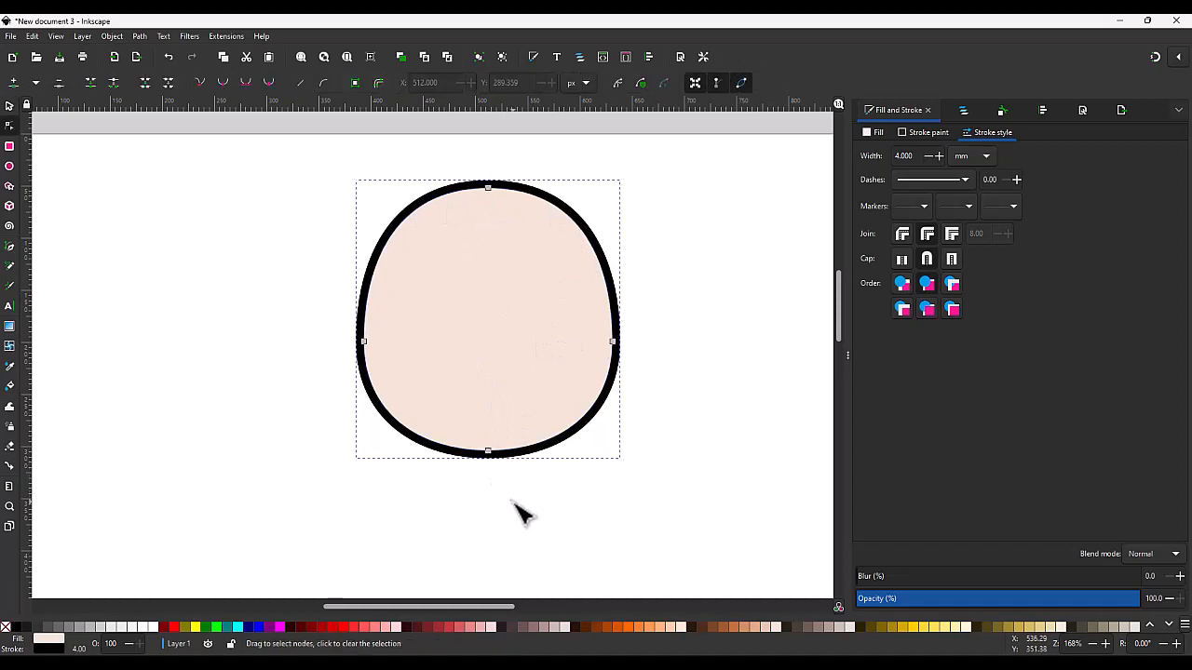
{"action": "left_click", "coordinate": [487, 452]}
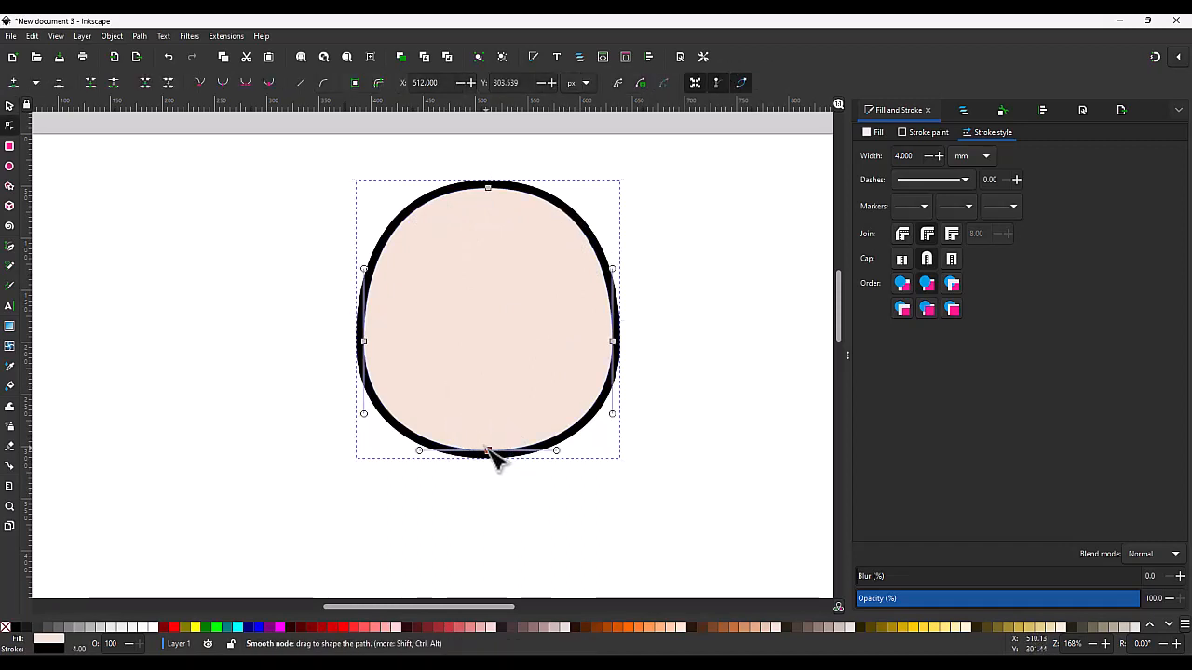
{"action": "left_click_drag", "start_coordinate": [490, 453], "coordinate": [489, 224]}
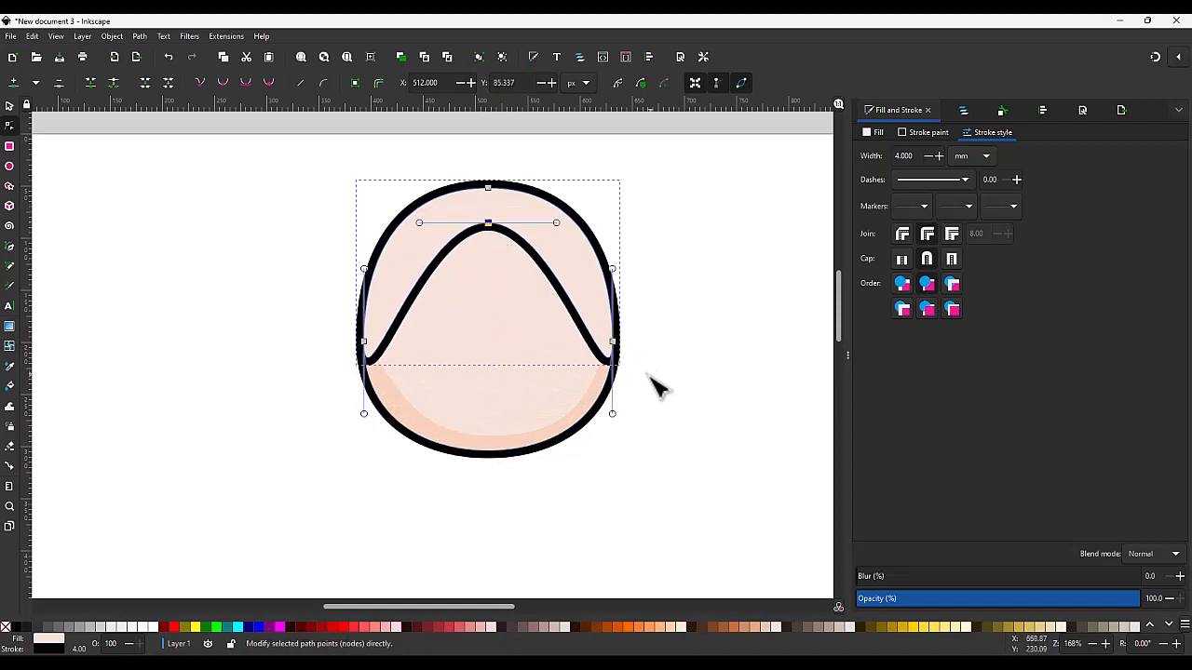
{"action": "left_click_drag", "start_coordinate": [649, 372], "coordinate": [375, 276]}
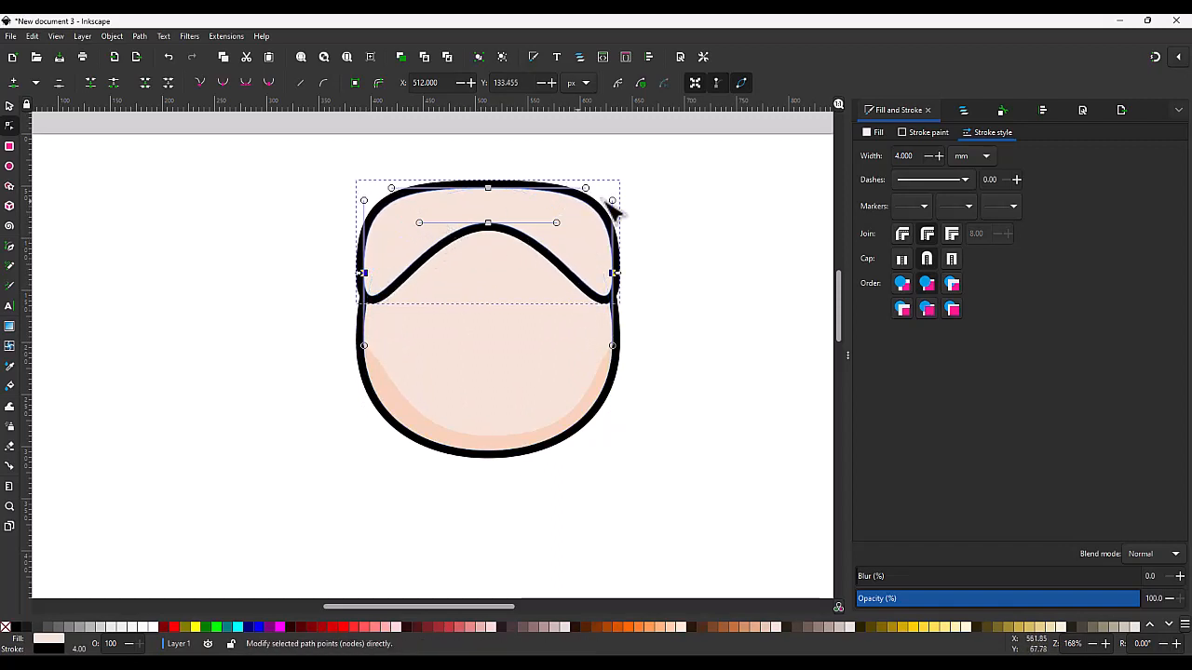
- Remove the upper copy's stroke and set its fill saturation to 6 for a lighter highlight tone
{"action": "left_click", "coordinate": [929, 133]}
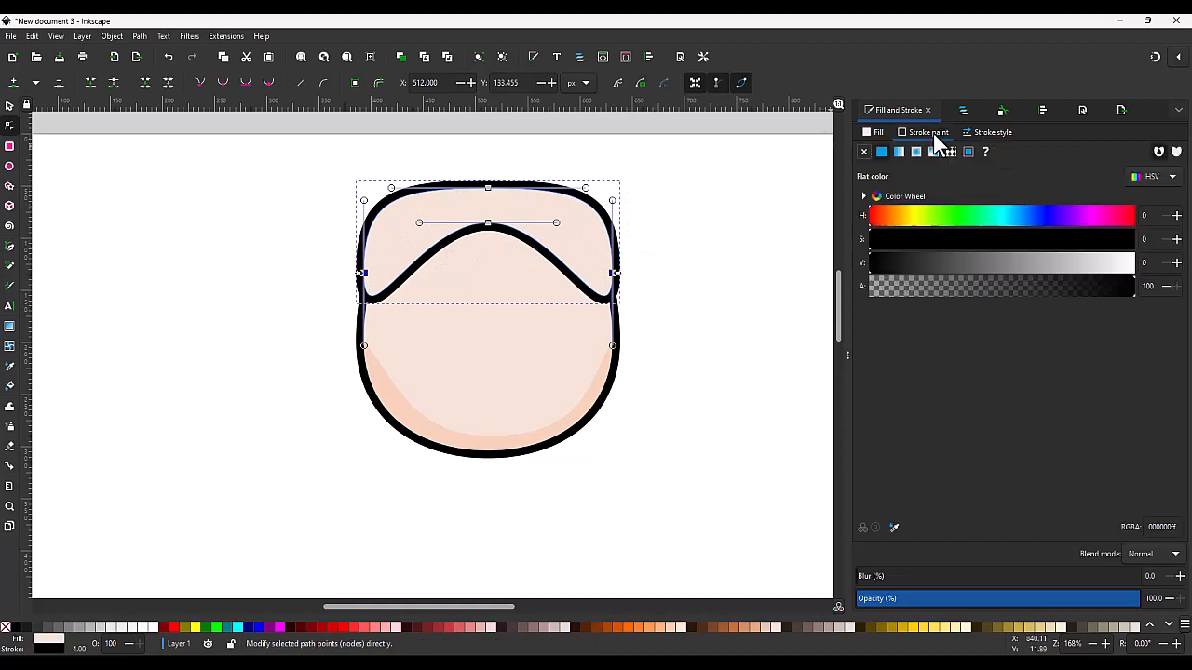
{"action": "left_click", "coordinate": [864, 152]}
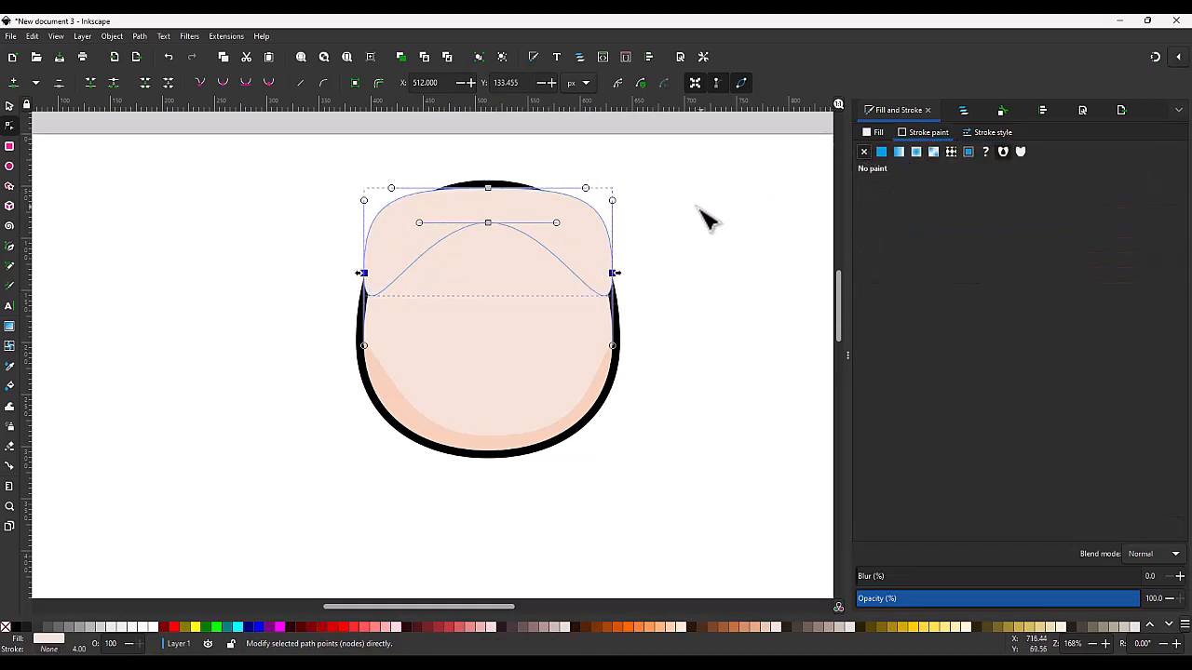
{"action": "left_click", "coordinate": [875, 132]}
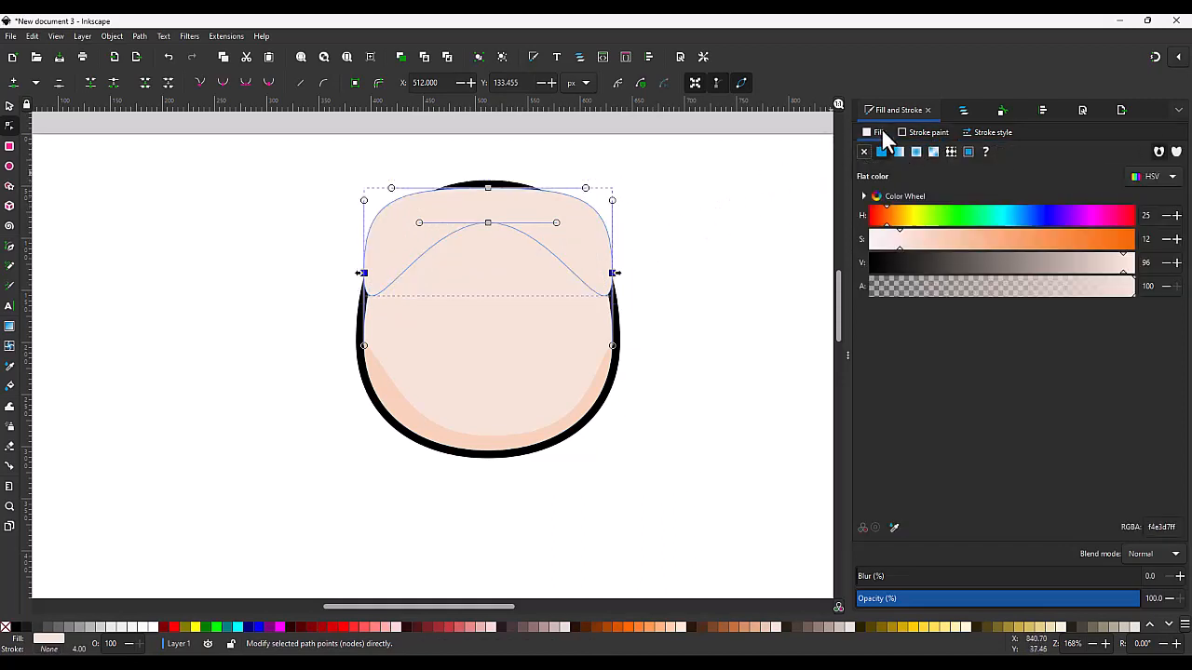
{"action": "left_click", "coordinate": [893, 243]}
{"action": "left_click_drag", "start_coordinate": [894, 246], "coordinate": [880, 246]}
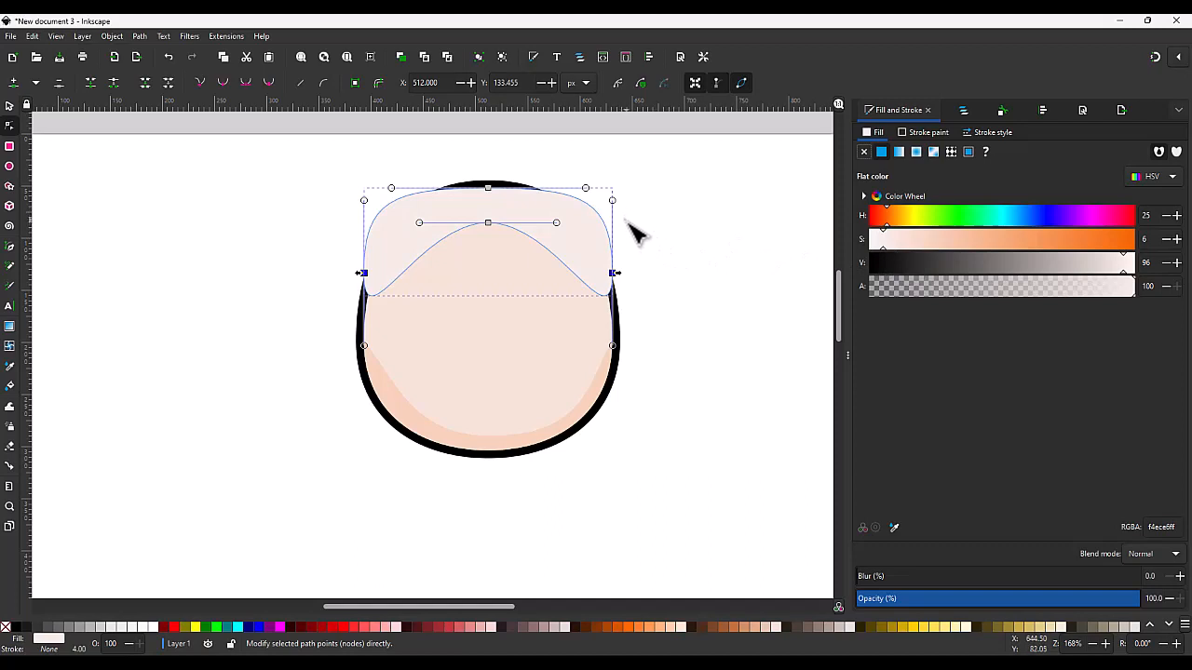
- Switch to the Selector tool, select the full head and raise it to the top of the stack
{"action": "key", "text": "s"}
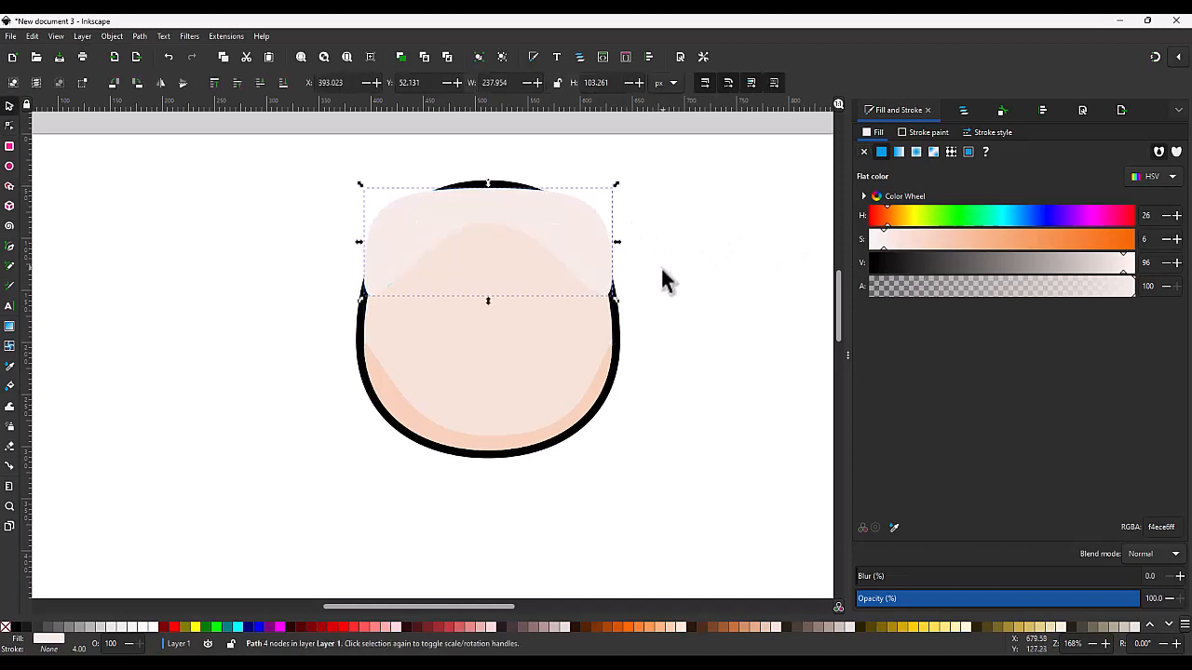
{"action": "left_click", "coordinate": [516, 344]}
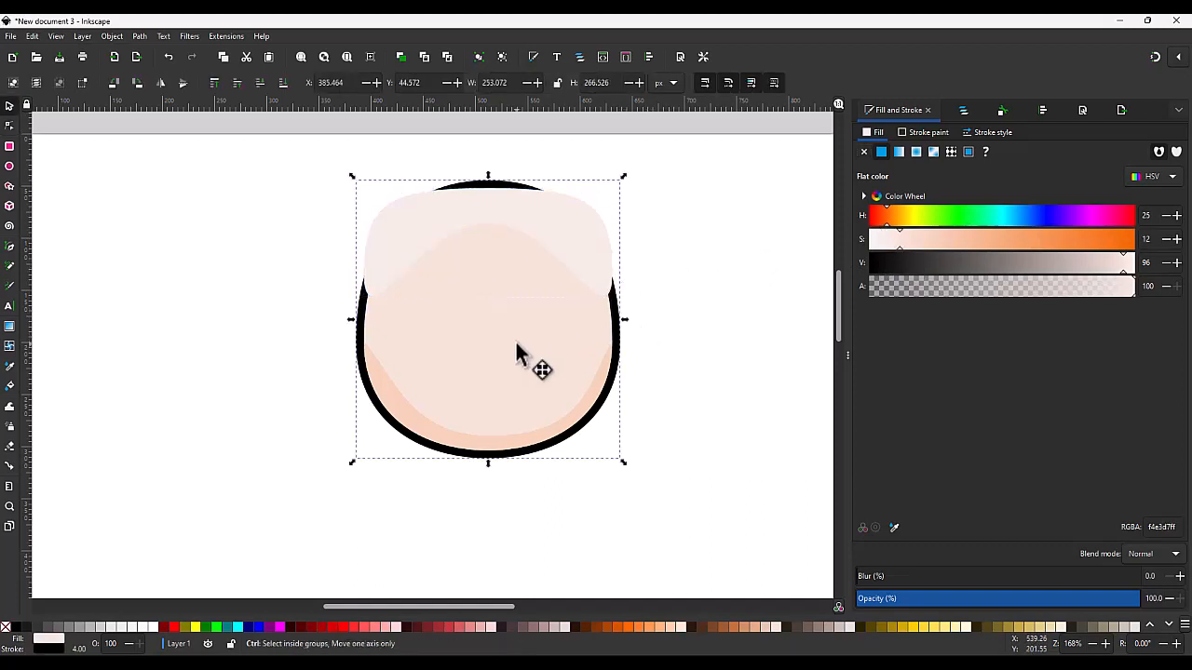
{"action": "key", "text": "Home"}
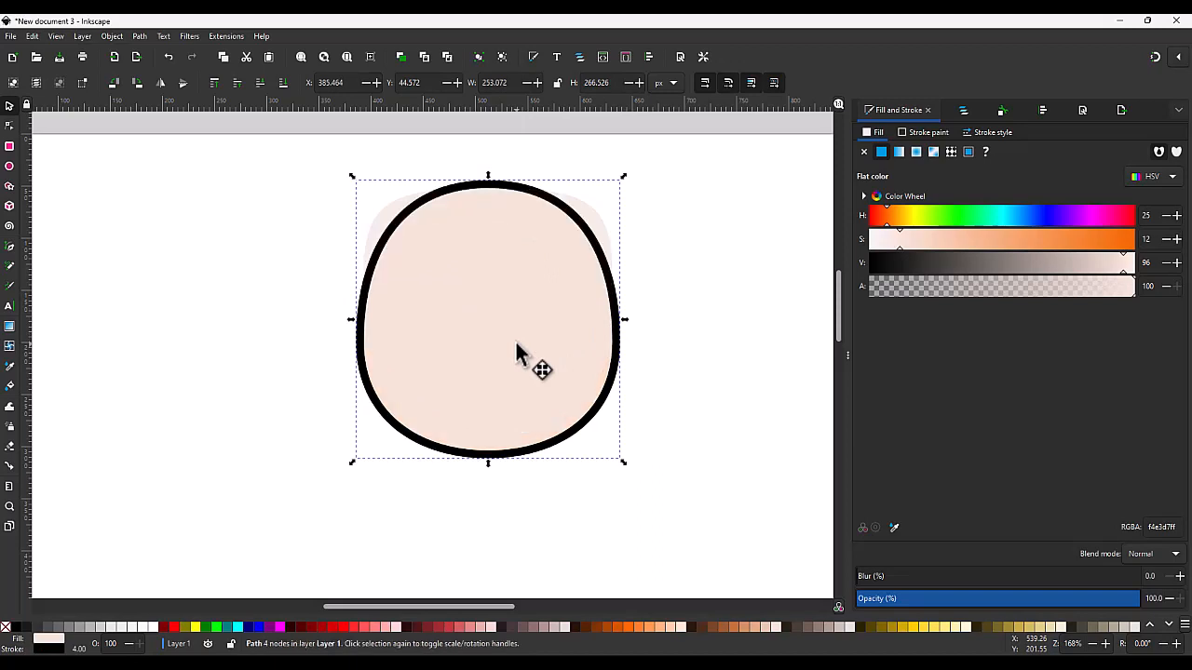
- Select the forehead highlight shape together with the full head copy above it, using the layers and objects list
{"action": "left_click", "coordinate": [963, 110]}
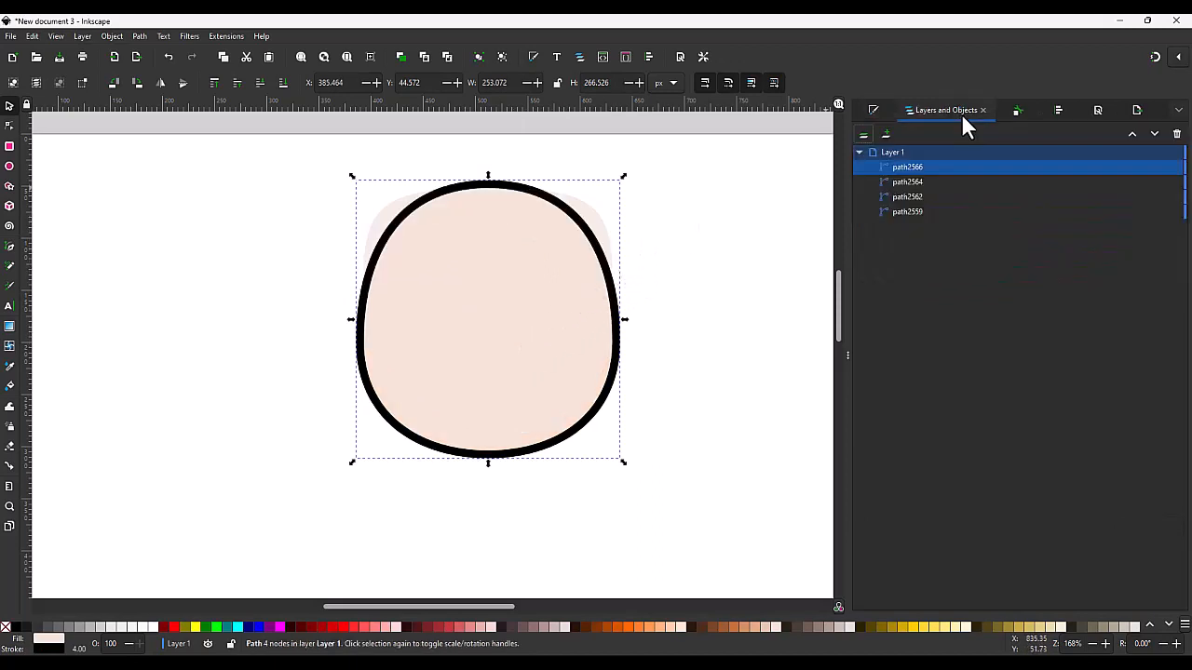
{"action": "left_click", "coordinate": [902, 182]}
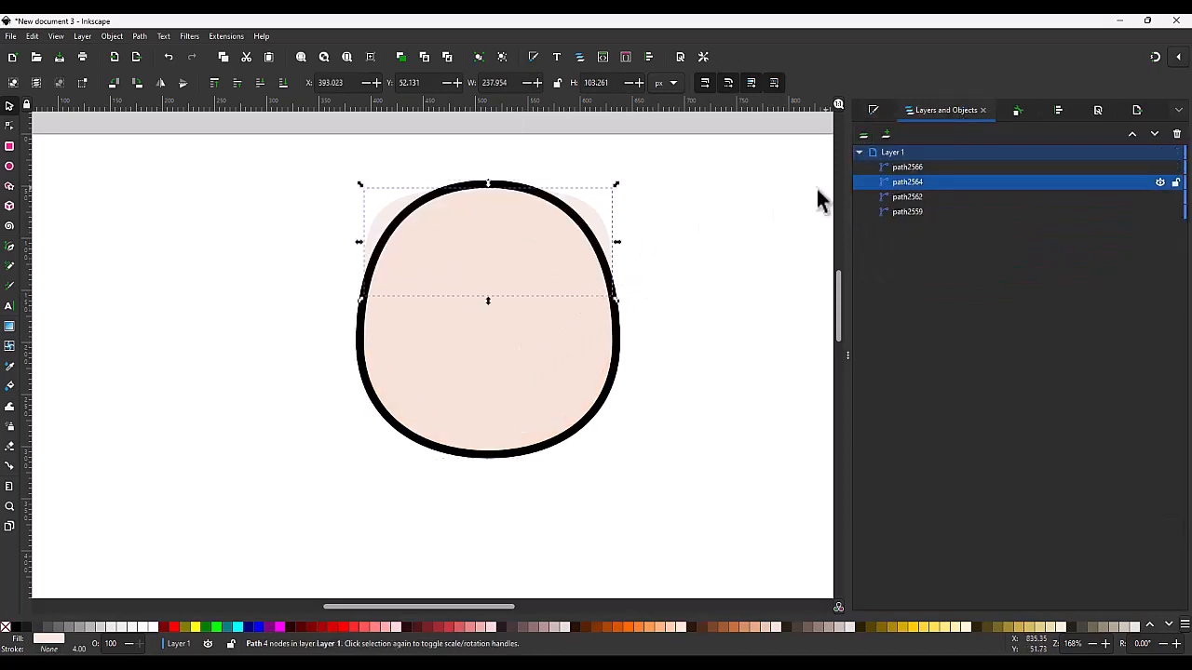
{"action": "left_click", "coordinate": [907, 167], "text": "shift"}
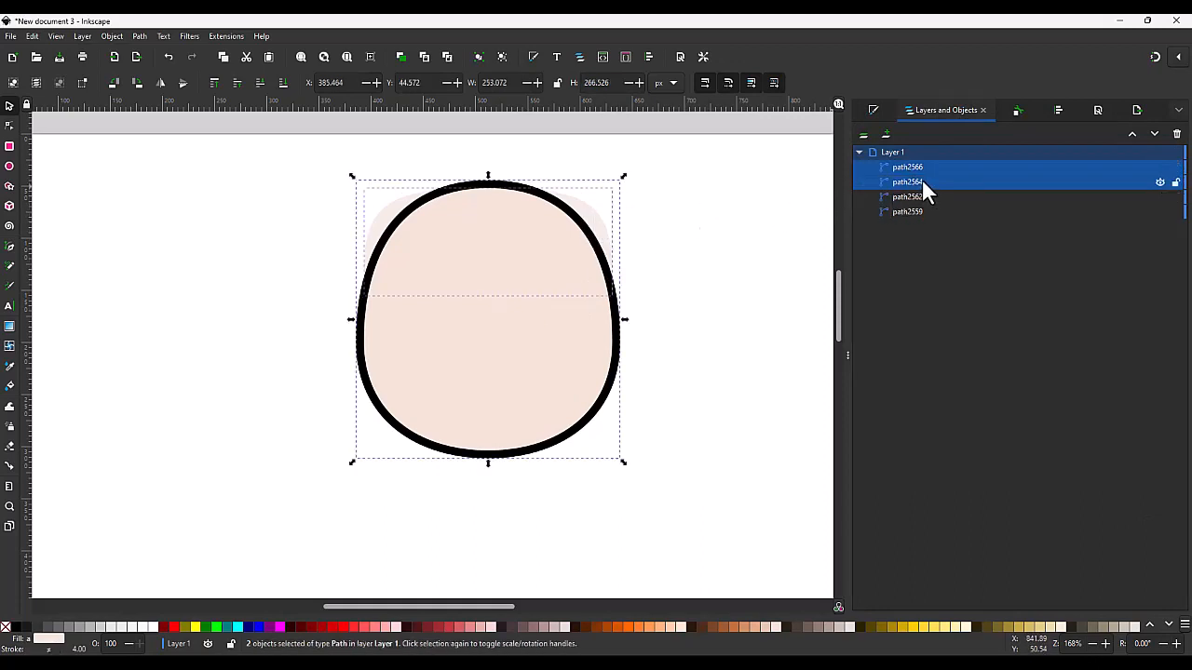
- Check where the clipping commands are offered for the selected highlight and head copy, without applying one
{"action": "right_click", "coordinate": [601, 223]}
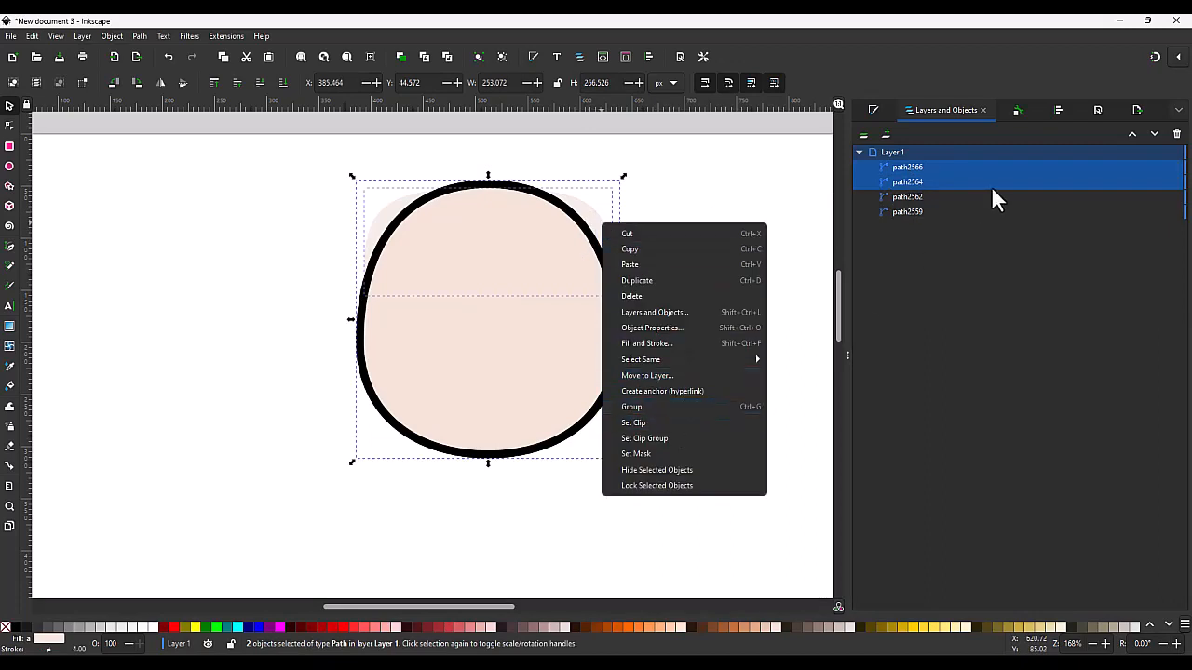
{"action": "left_click", "coordinate": [930, 178]}
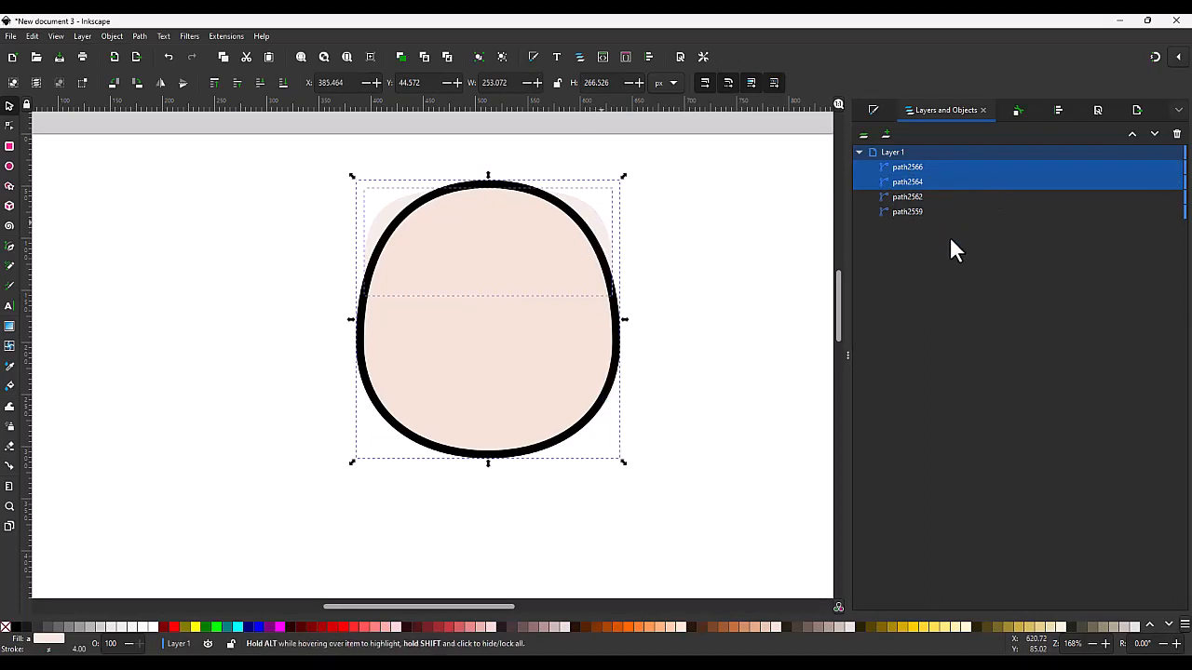
{"action": "right_click", "coordinate": [929, 181]}
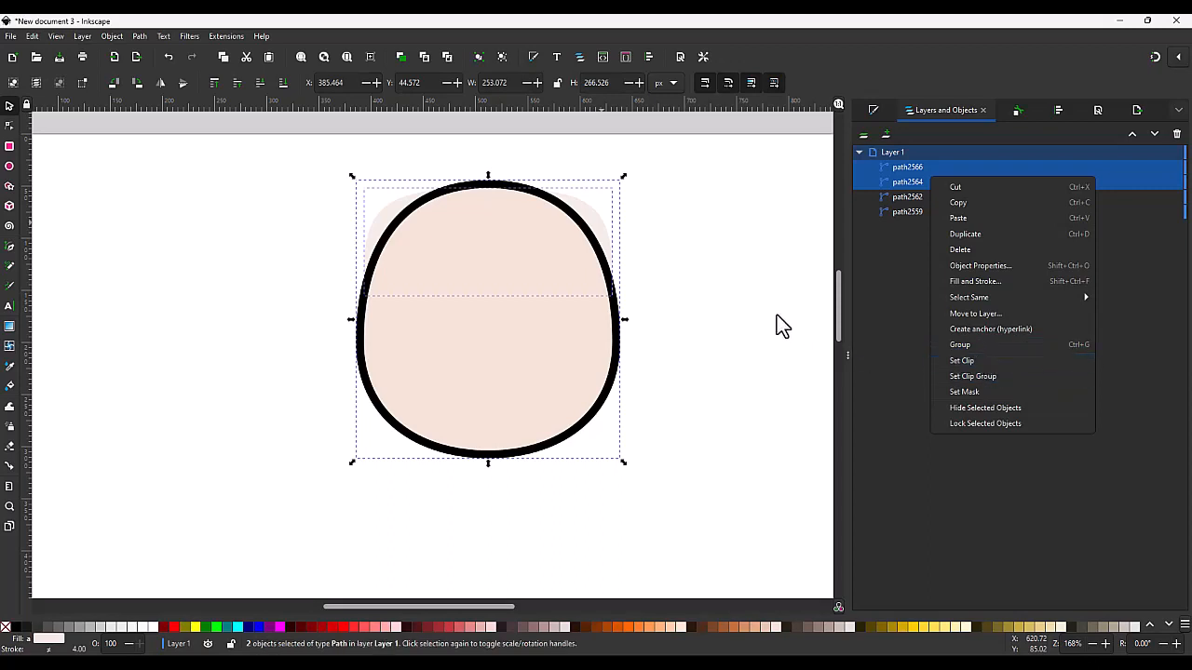
{"action": "left_click", "coordinate": [110, 36]}
{"action": "left_click", "coordinate": [110, 36]}
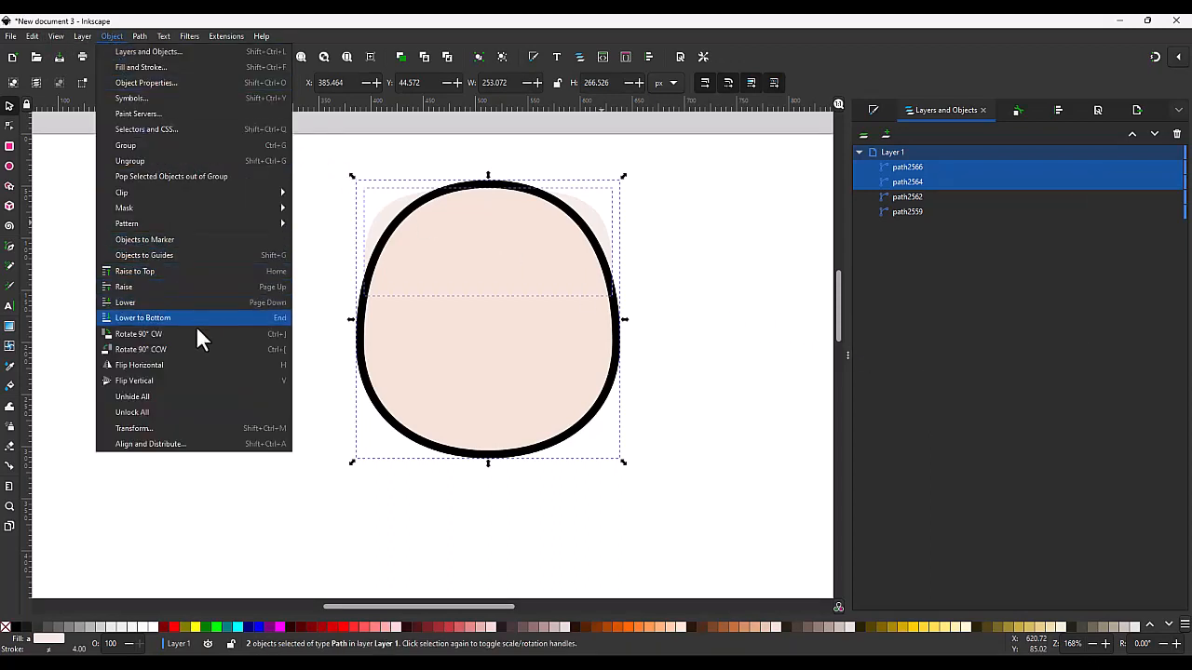
{"action": "mouse_move", "coordinate": [191, 189]}
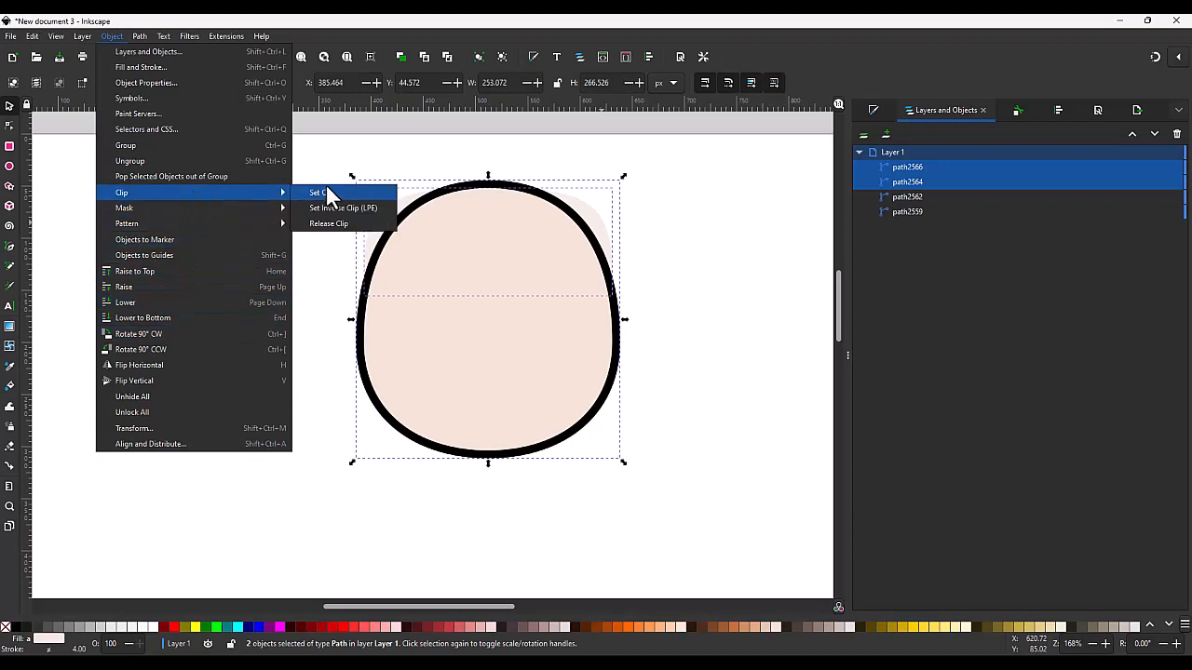
{"action": "left_click", "coordinate": [613, 20]}
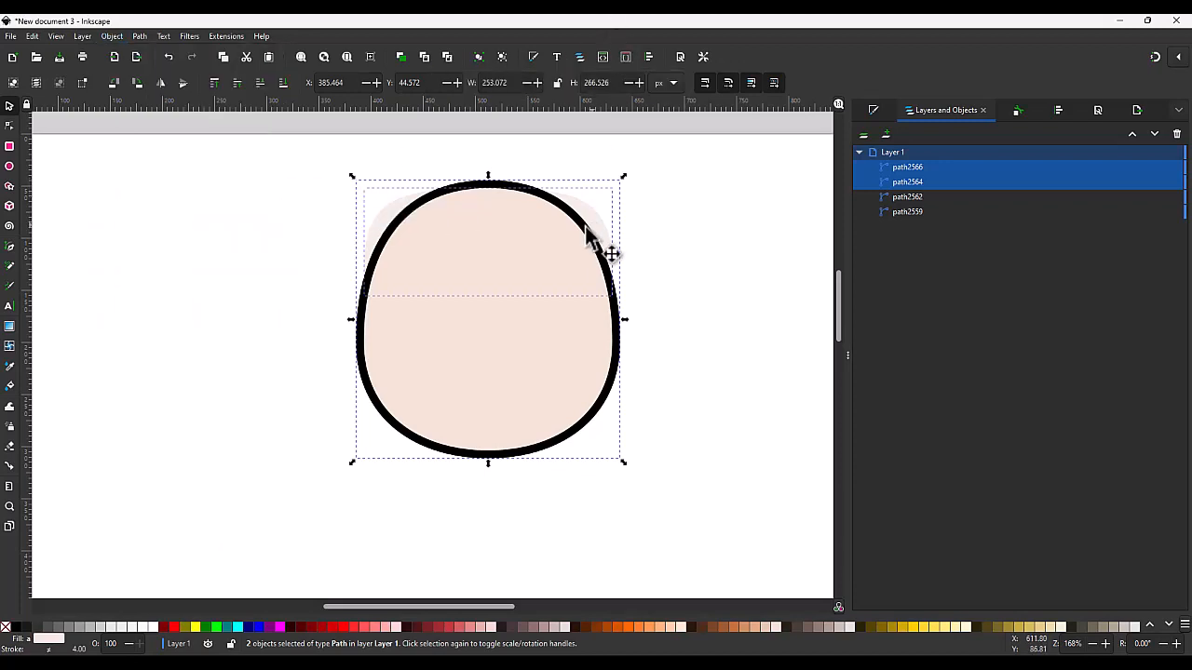
{"action": "right_click", "coordinate": [545, 244]}
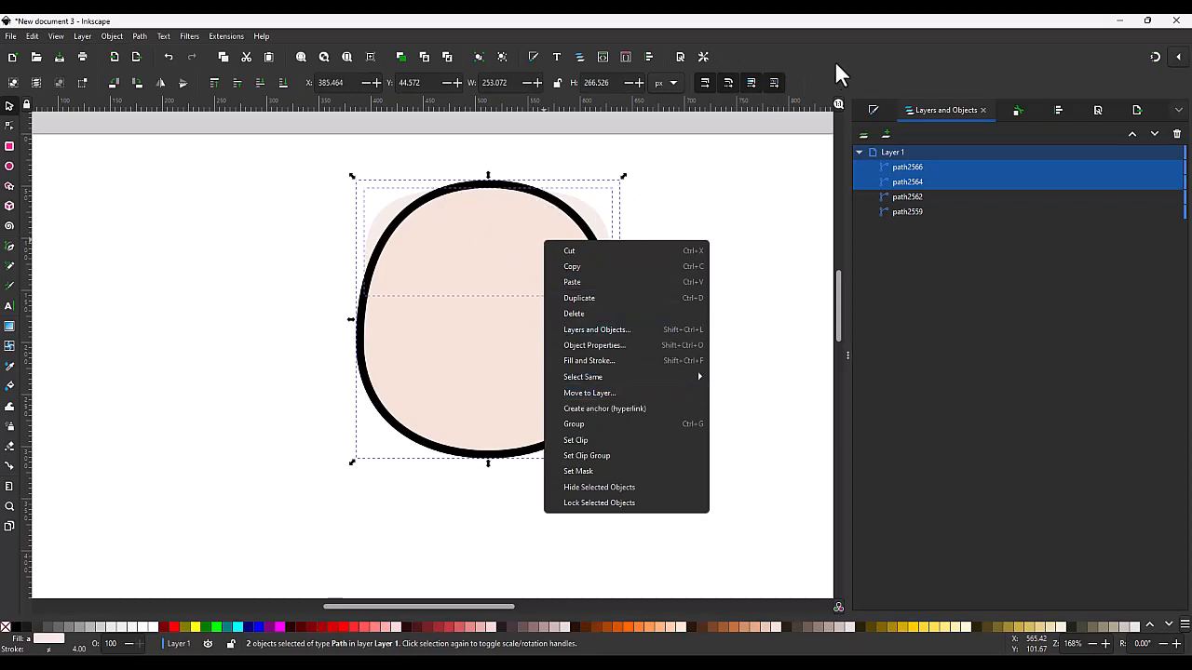
{"action": "key", "text": "Escape"}
- Set the topmost head copy as the clip of the highlight shape
{"action": "right_click", "coordinate": [909, 178]}
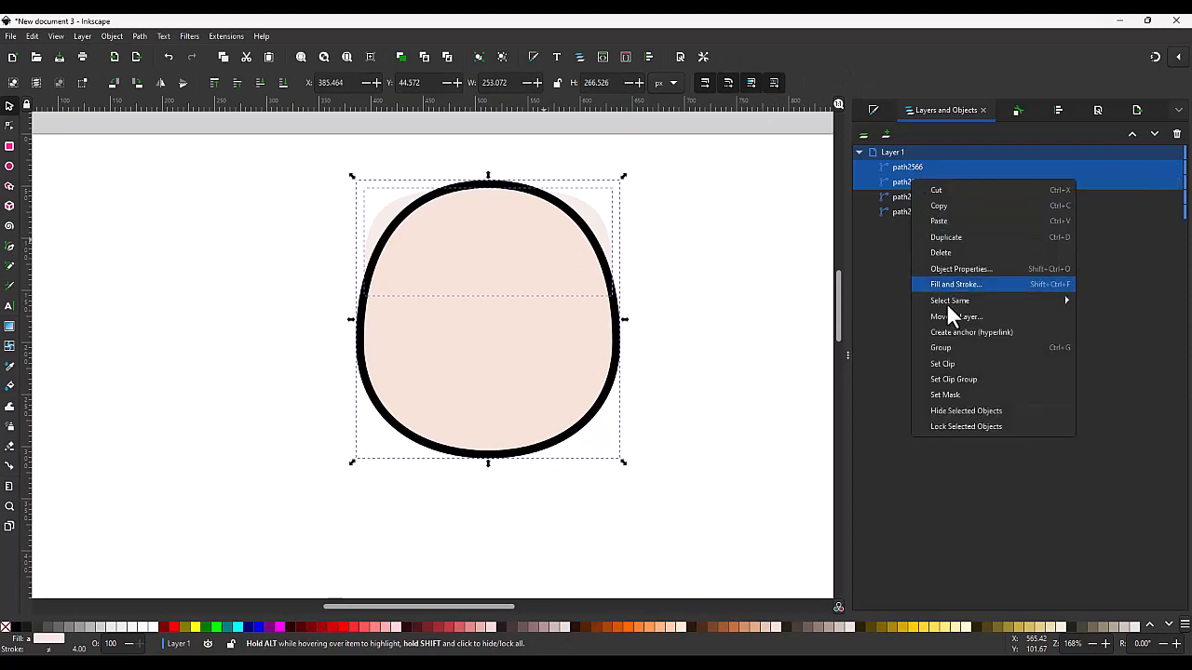
{"action": "left_click", "coordinate": [943, 363]}
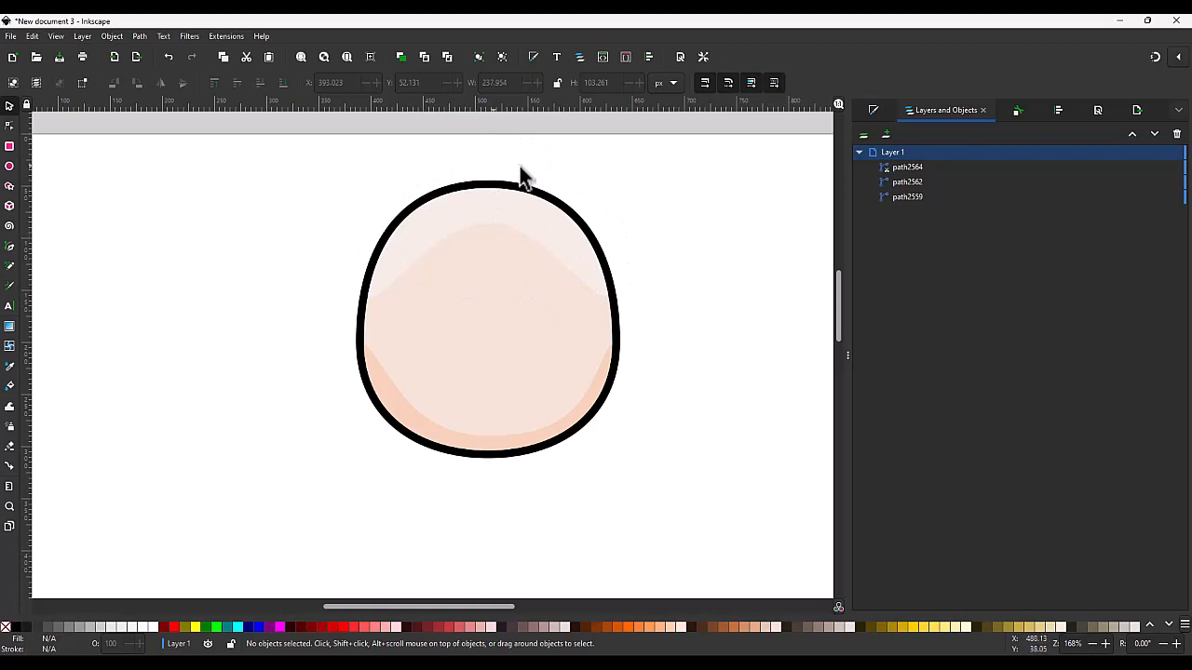
- Move the clipped highlight's lower middle node up to about X 519, Y 68 px and lengthen its left handle to about 89 px
{"action": "key", "text": "n"}
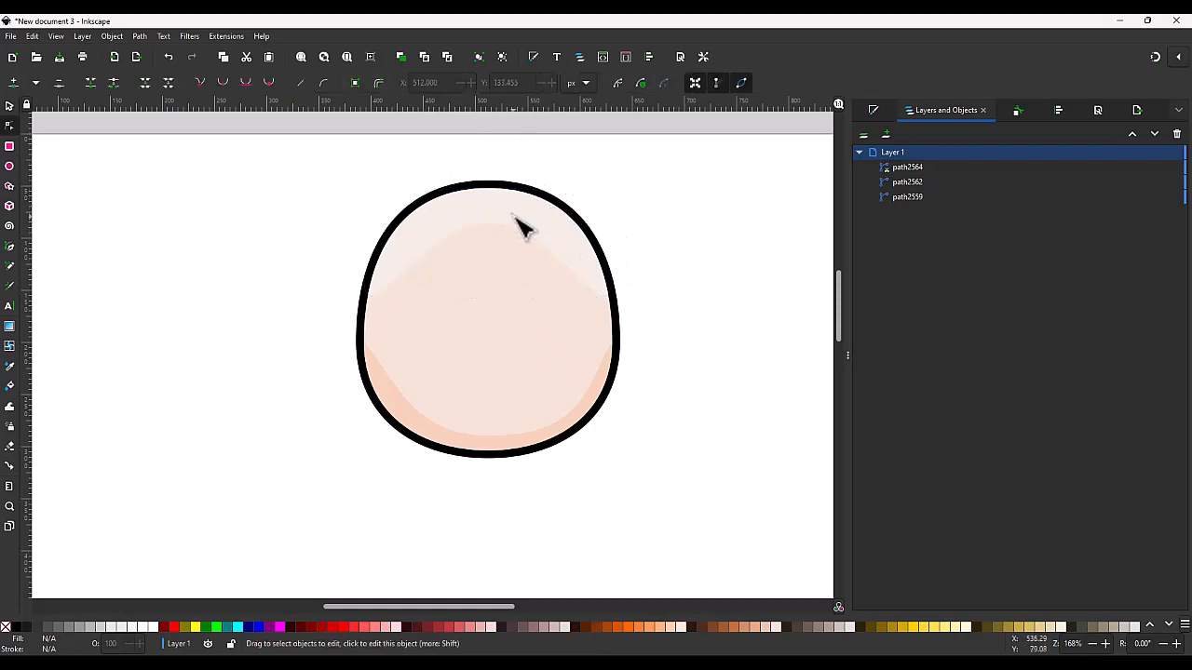
{"action": "left_click", "coordinate": [512, 211]}
{"action": "left_click_drag", "start_coordinate": [501, 245], "coordinate": [496, 204]}
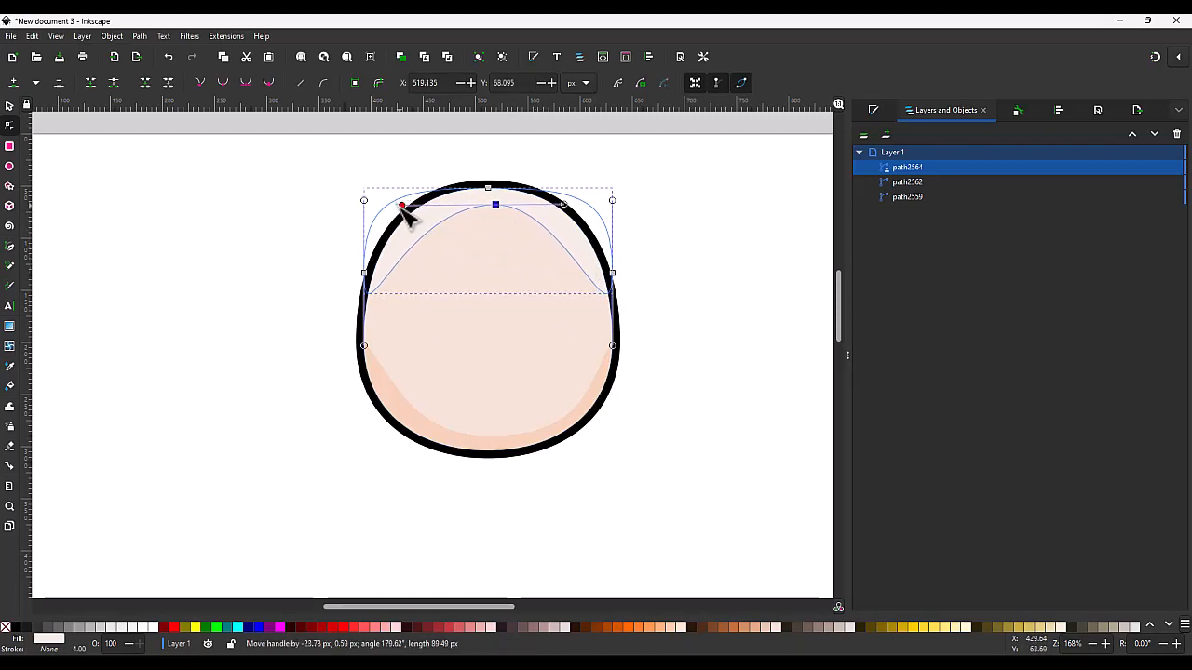
{"action": "left_click", "coordinate": [307, 259]}
{"action": "left_click", "coordinate": [307, 259]}
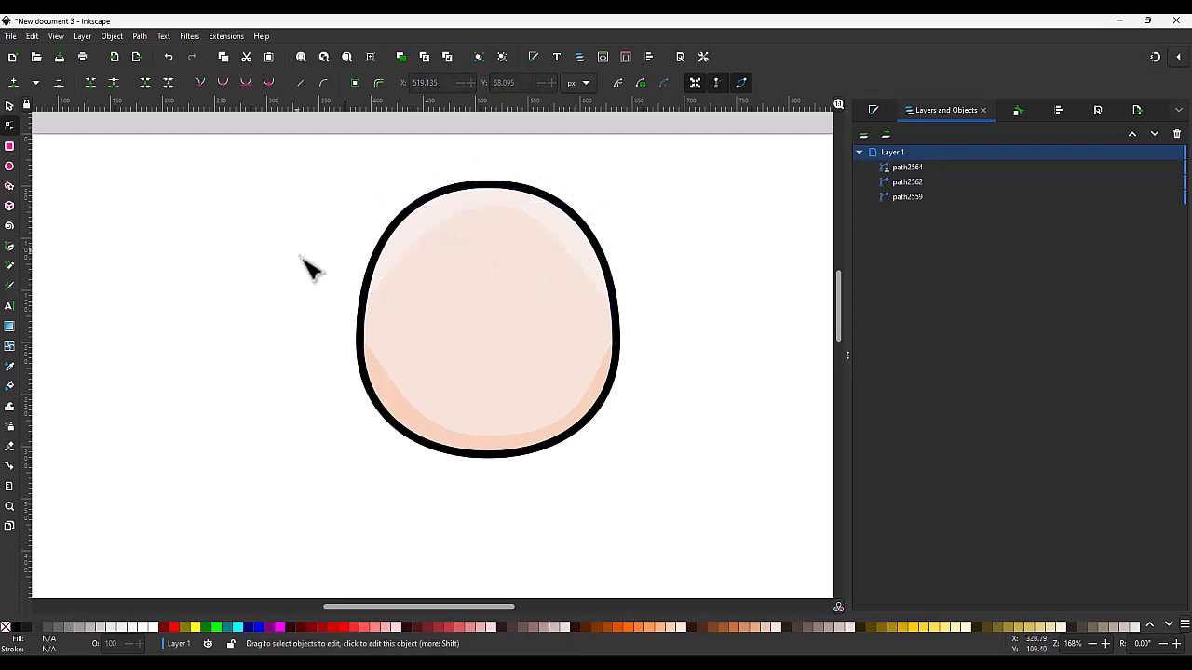
- Narrow the base head's upper part by shortening both handles of its top node to about 68 px, keeping them level
{"action": "key", "text": "s"}
{"action": "left_click", "coordinate": [514, 291]}
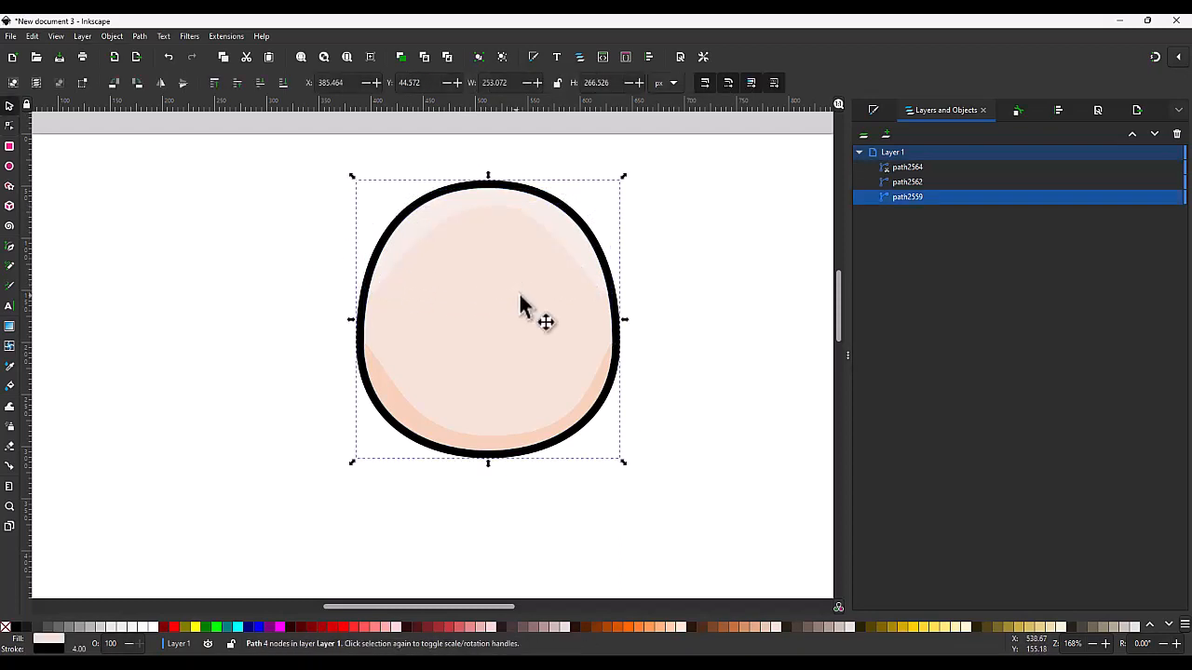
{"action": "key", "text": "n"}
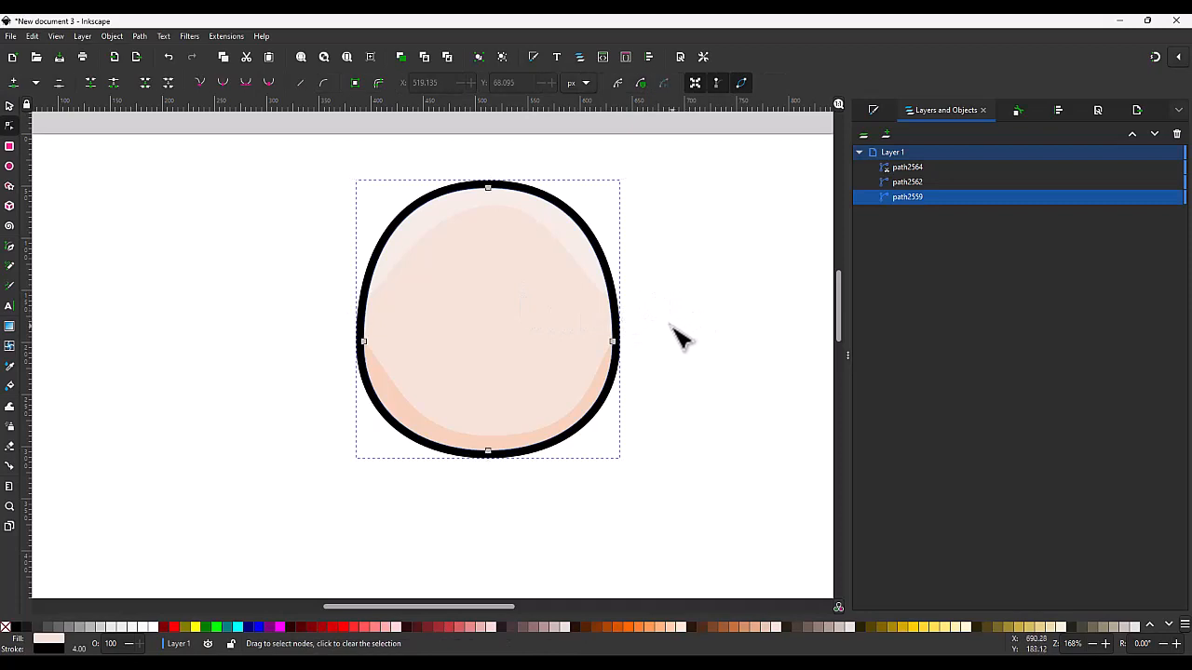
{"action": "left_click", "coordinate": [488, 188]}
{"action": "left_click_drag", "start_coordinate": [585, 189], "coordinate": [569, 192]}
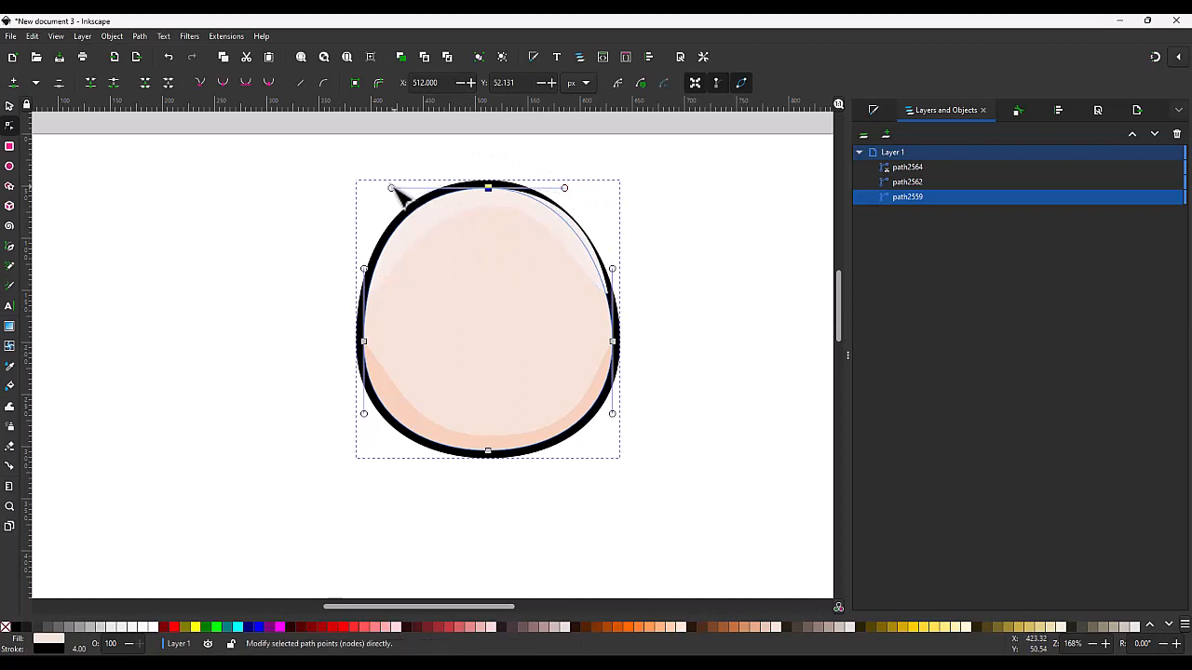
{"action": "left_click_drag", "start_coordinate": [392, 188], "coordinate": [416, 188]}
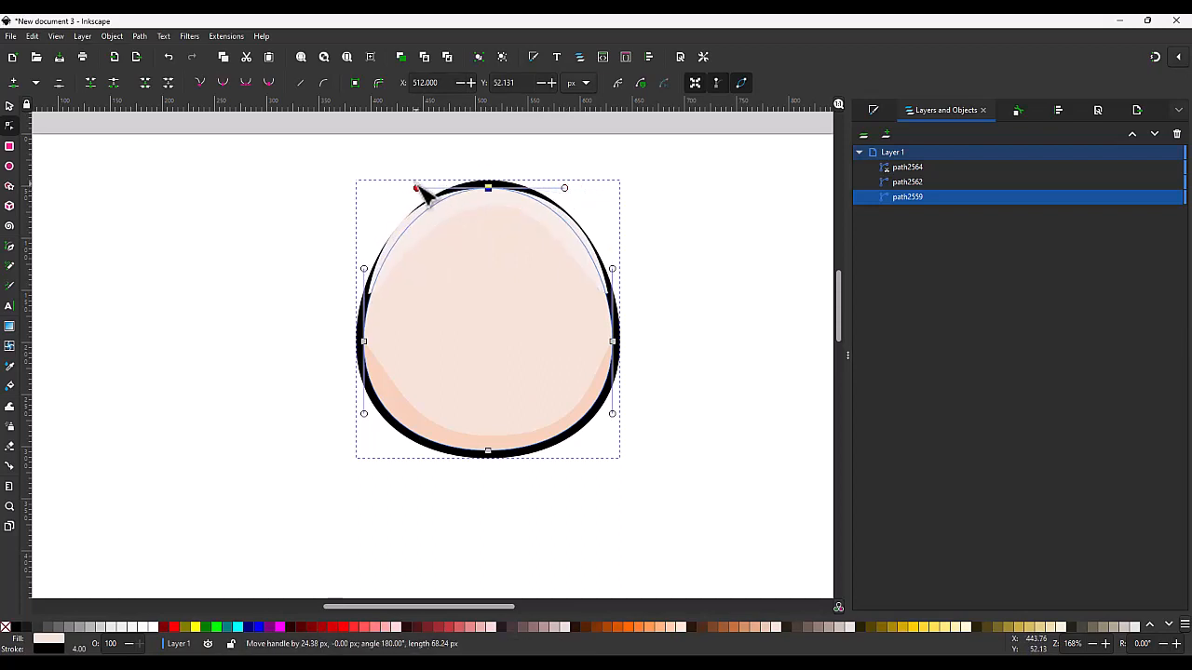
{"action": "left_click_drag", "start_coordinate": [564, 188], "coordinate": [559, 188]}
{"action": "left_click", "coordinate": [664, 211]}
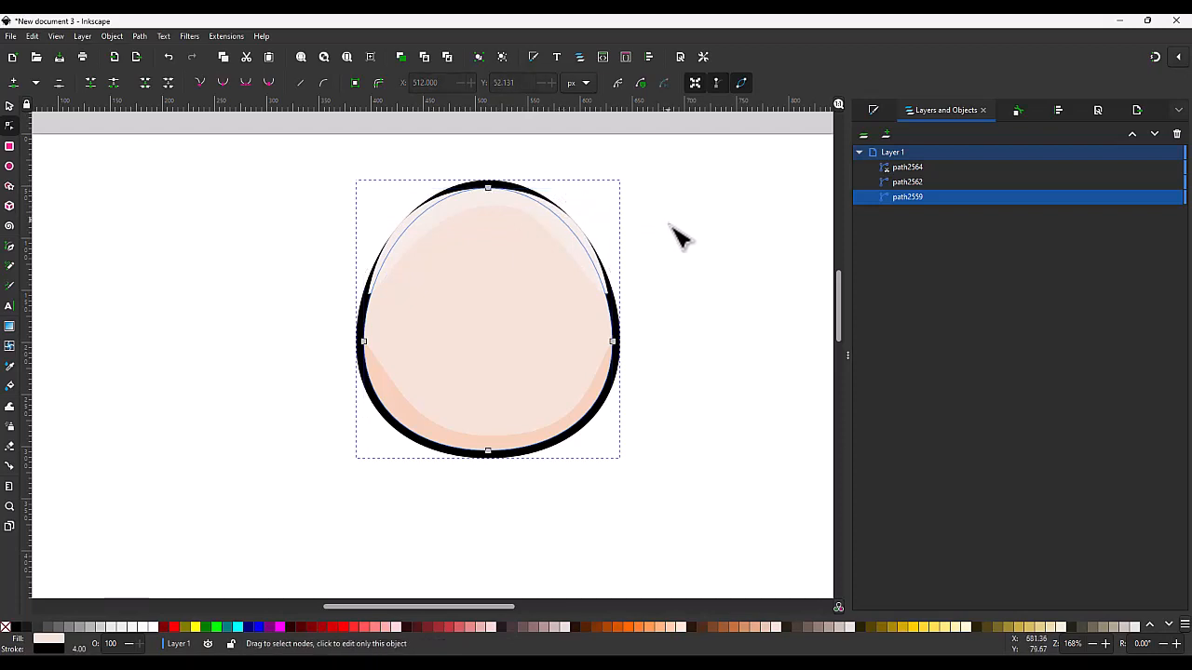
{"action": "left_click", "coordinate": [432, 222]}
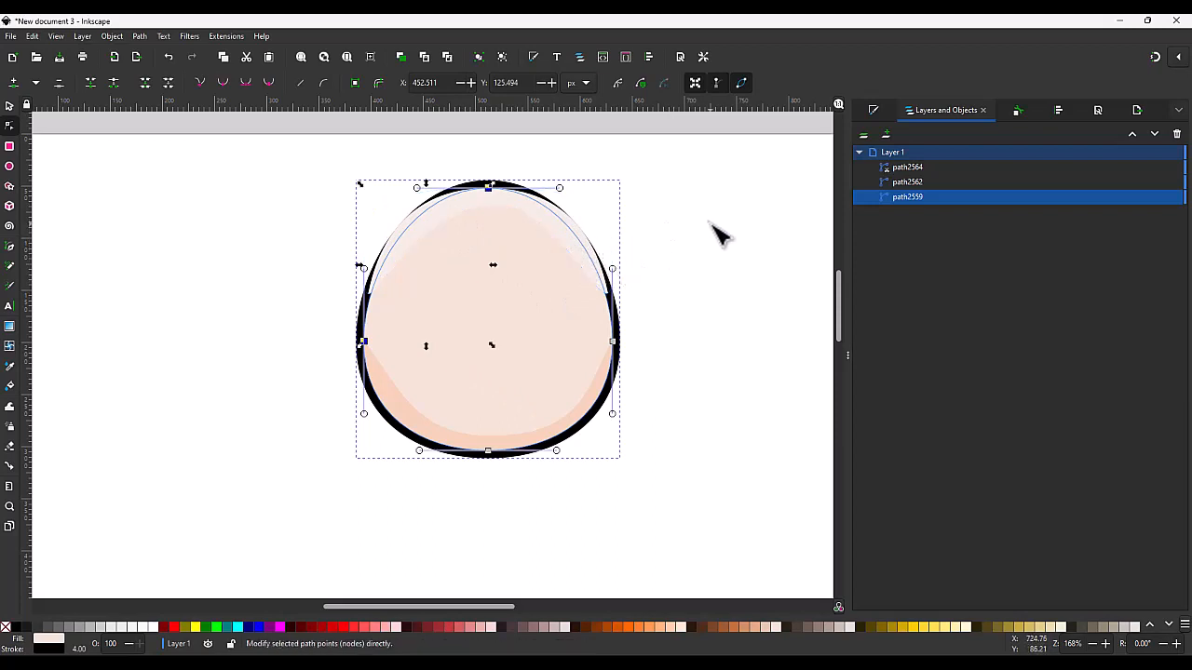
- Release the clip from the forehead highlight and delete the old head copy that served as the clip
{"action": "left_click", "coordinate": [918, 168]}
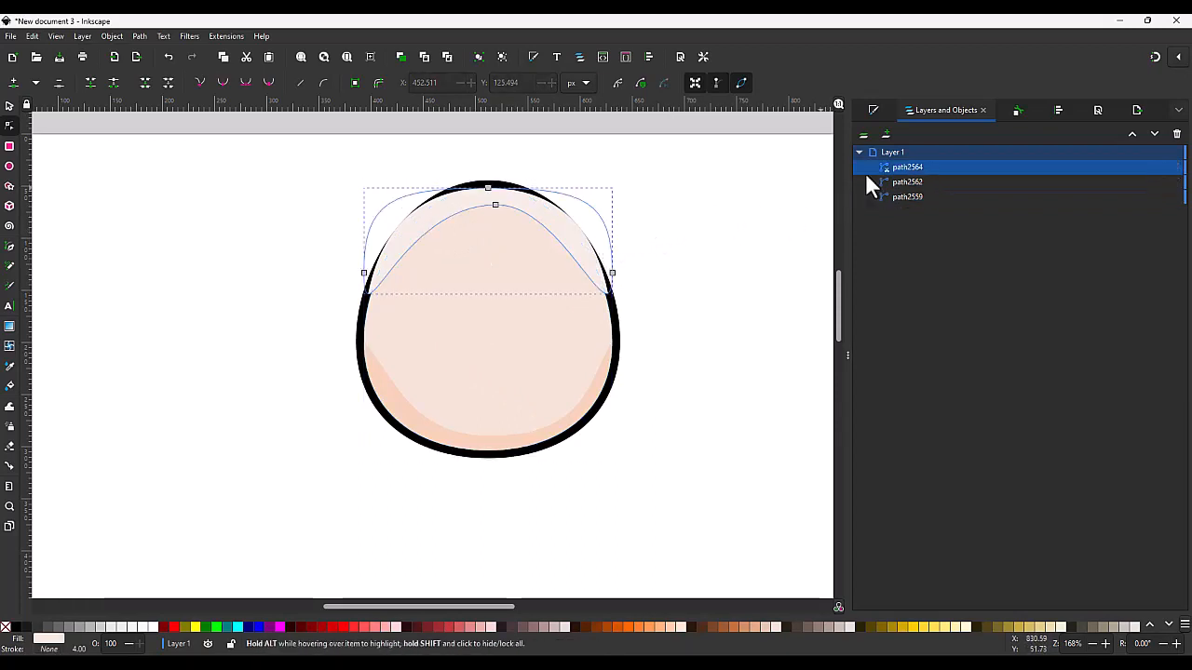
{"action": "right_click", "coordinate": [596, 231]}
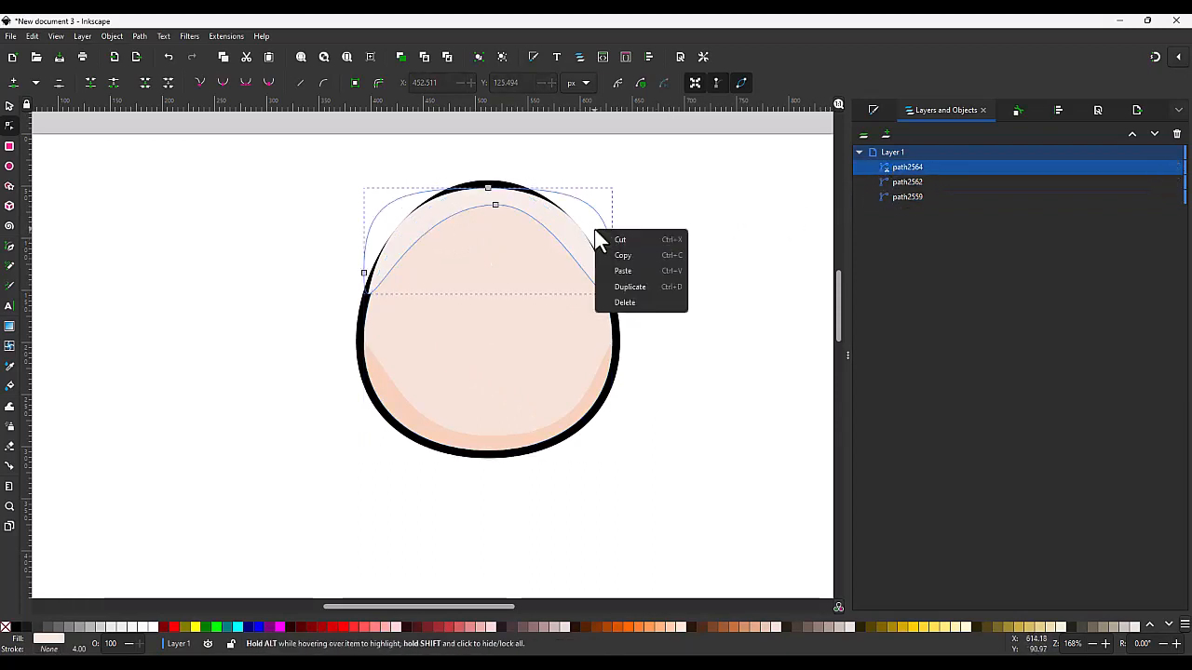
{"action": "key", "text": "Escape"}
{"action": "key", "text": "s"}
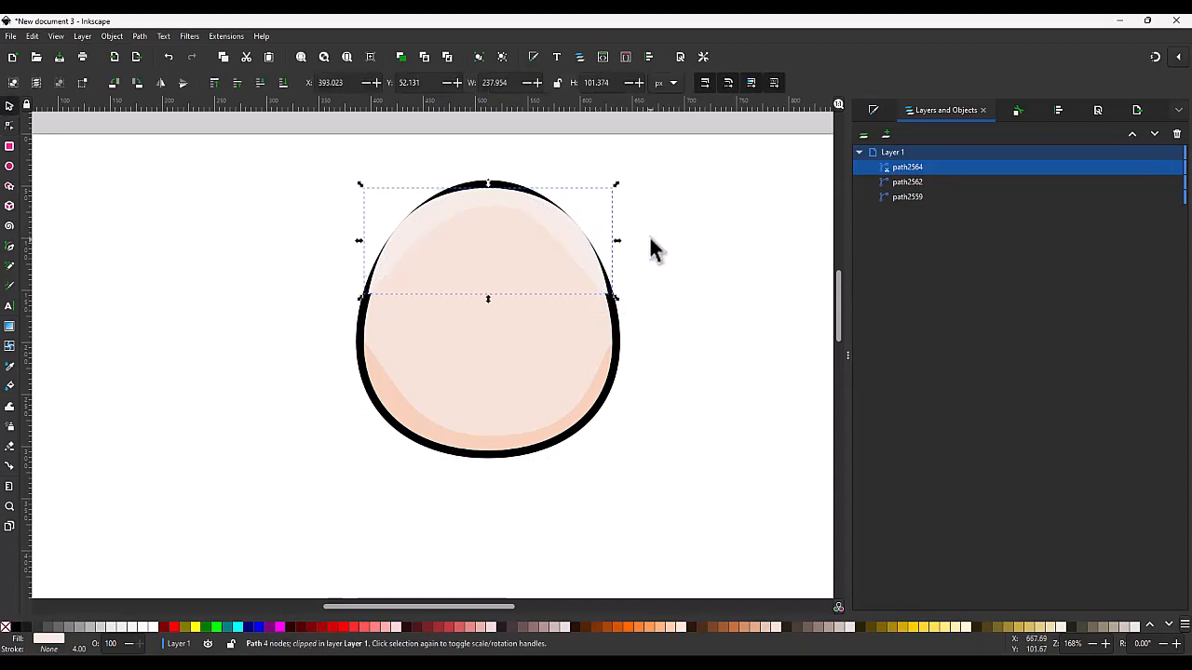
{"action": "right_click", "coordinate": [557, 235]}
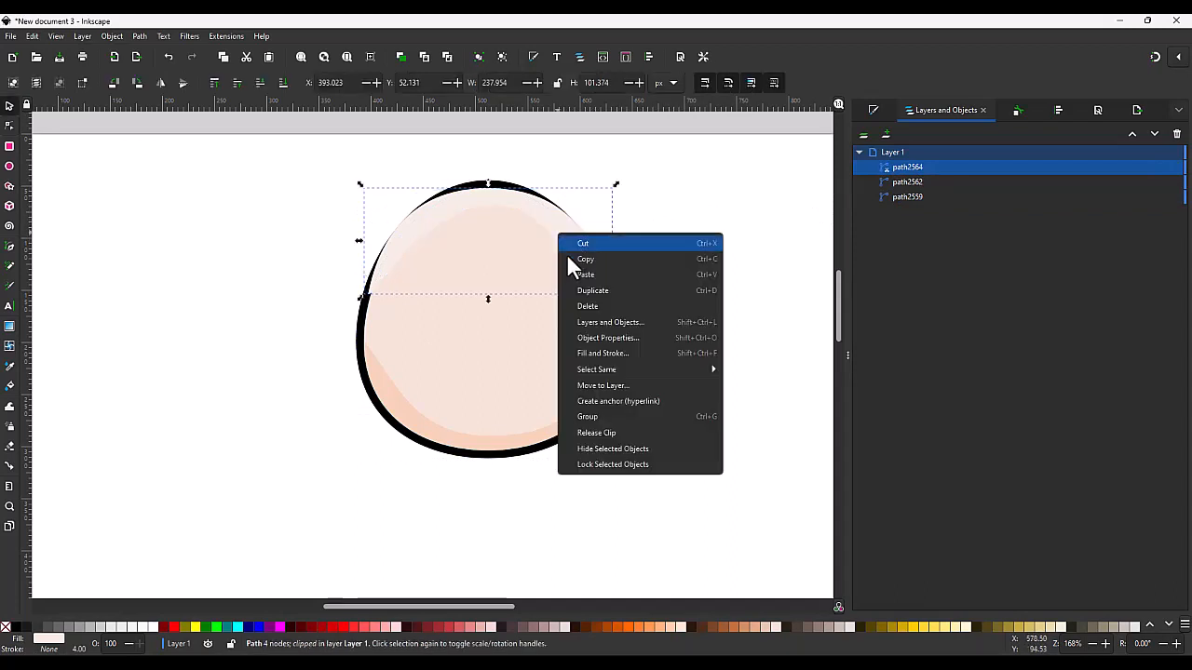
{"action": "left_click", "coordinate": [628, 433]}
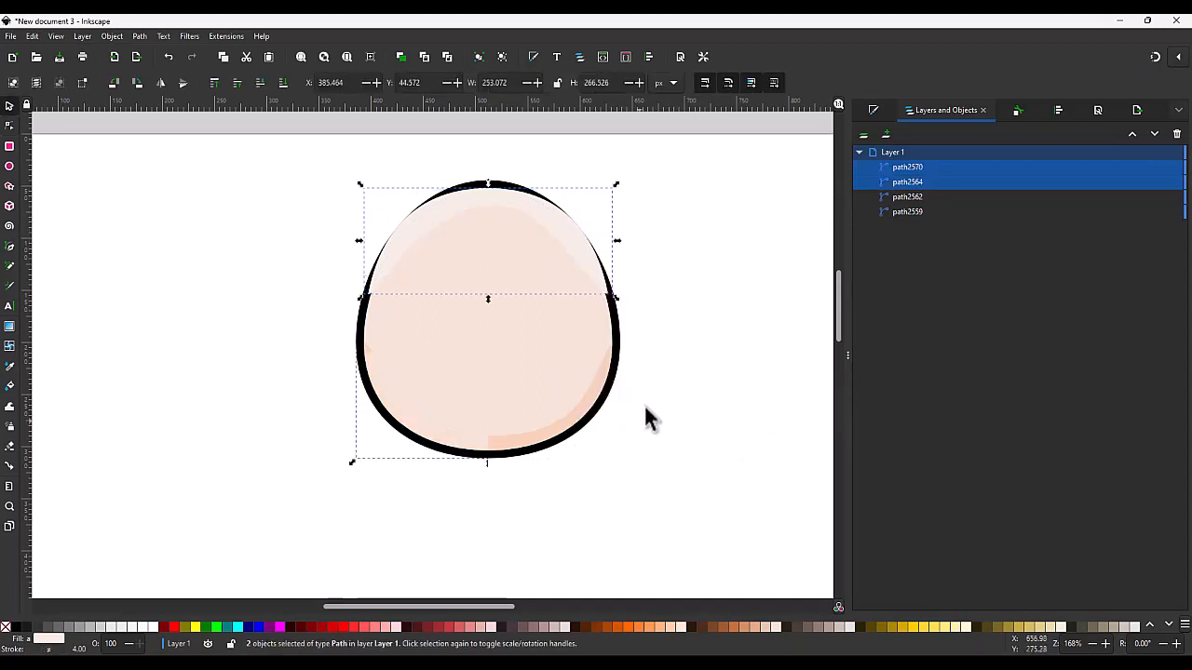
{"action": "left_click", "coordinate": [662, 338]}
{"action": "left_click", "coordinate": [512, 279]}
{"action": "key", "text": "Delete"}
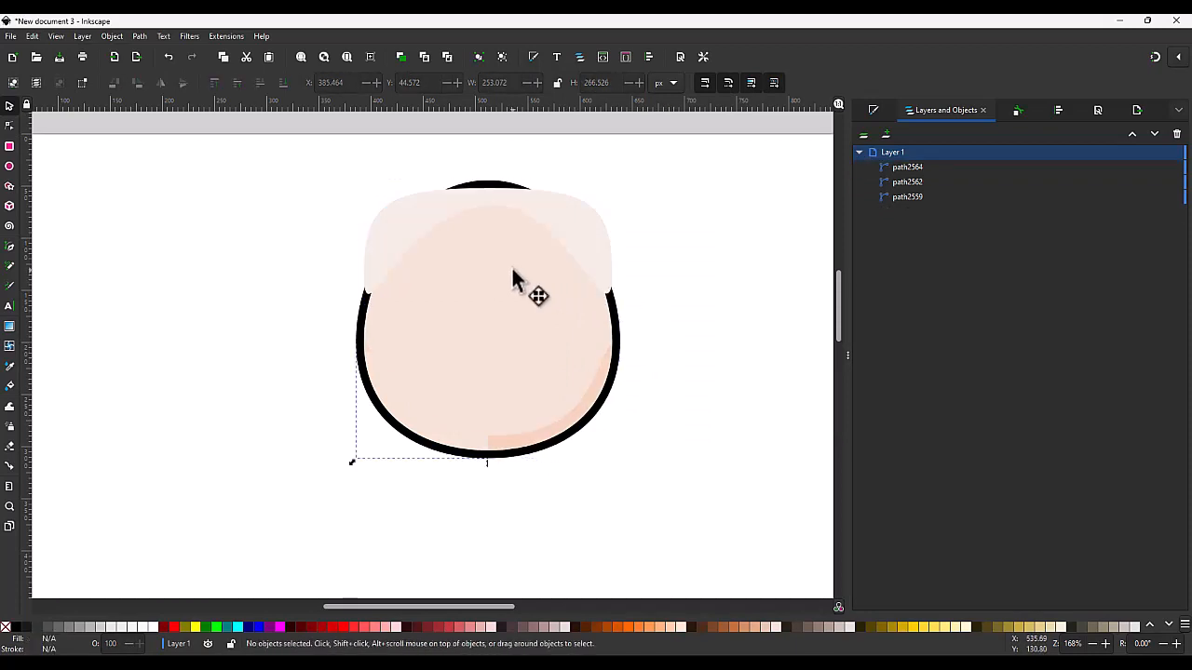
- Duplicate the reshaped head and clip the forehead highlight with the copy, leaving nothing selected
{"action": "left_click", "coordinate": [511, 318]}
{"action": "key", "text": "ctrl+d"}
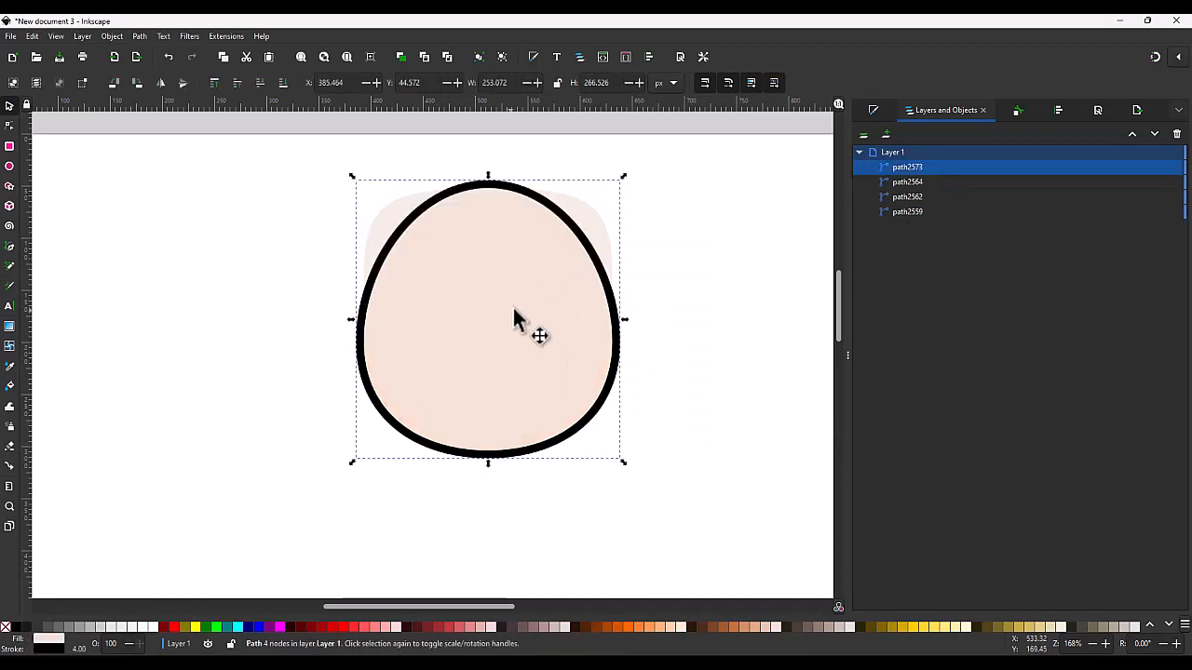
{"action": "left_click", "coordinate": [586, 212], "text": "shift"}
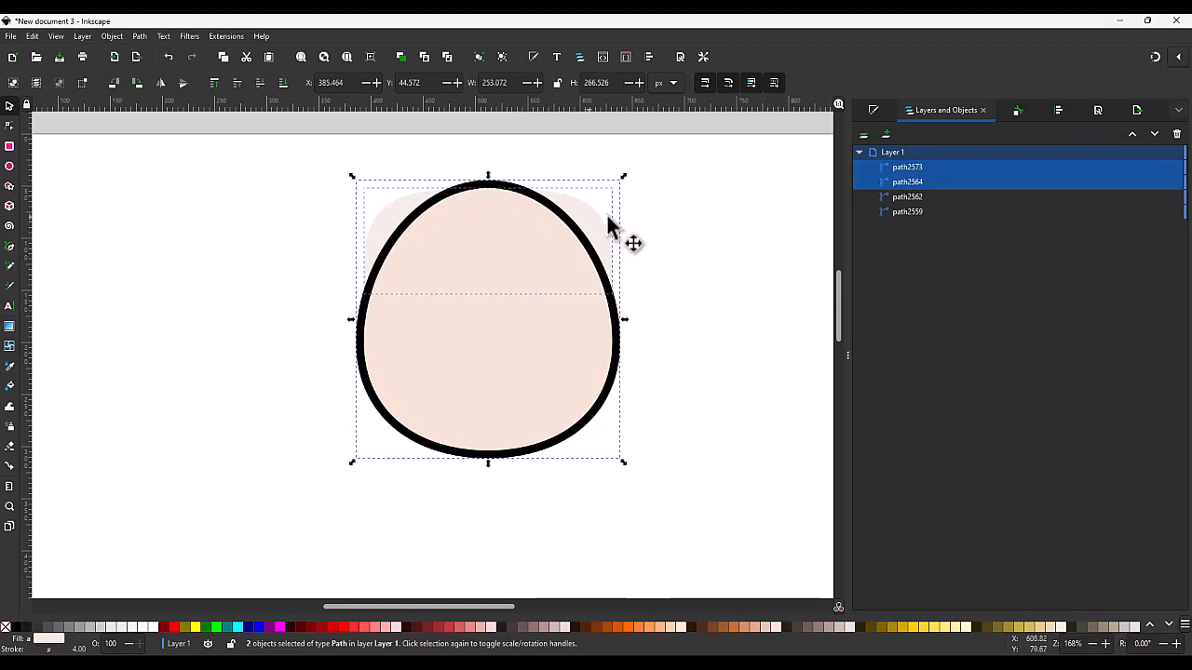
{"action": "right_click", "coordinate": [905, 180]}
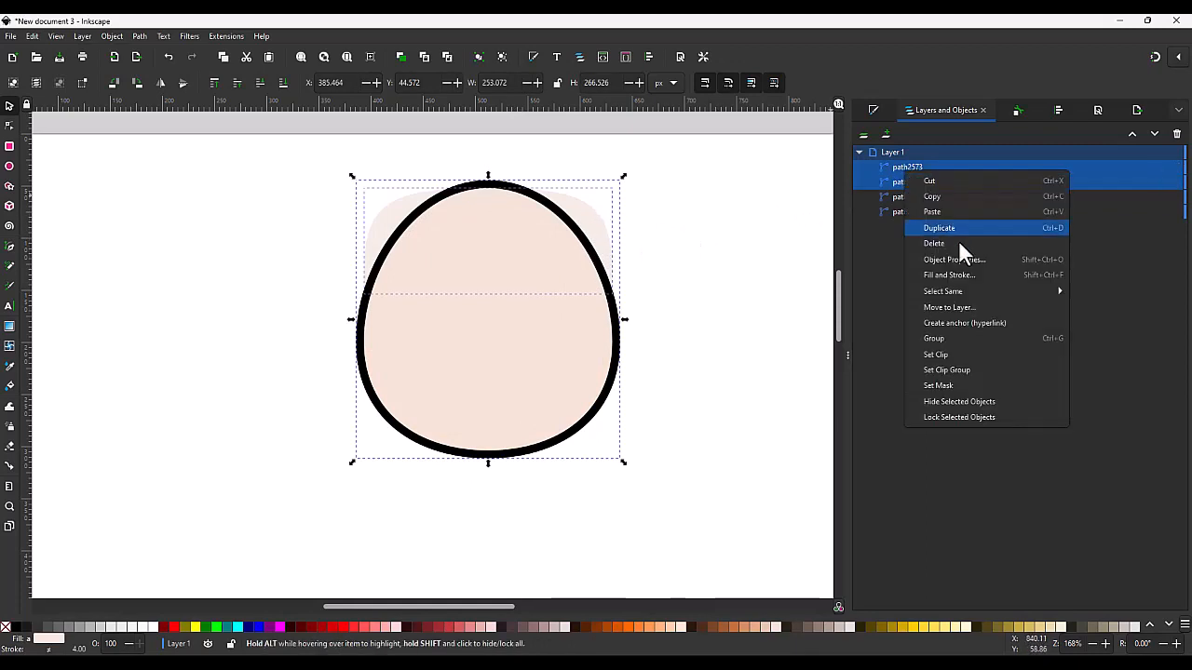
{"action": "left_click", "coordinate": [957, 352]}
{"action": "left_click", "coordinate": [742, 316]}
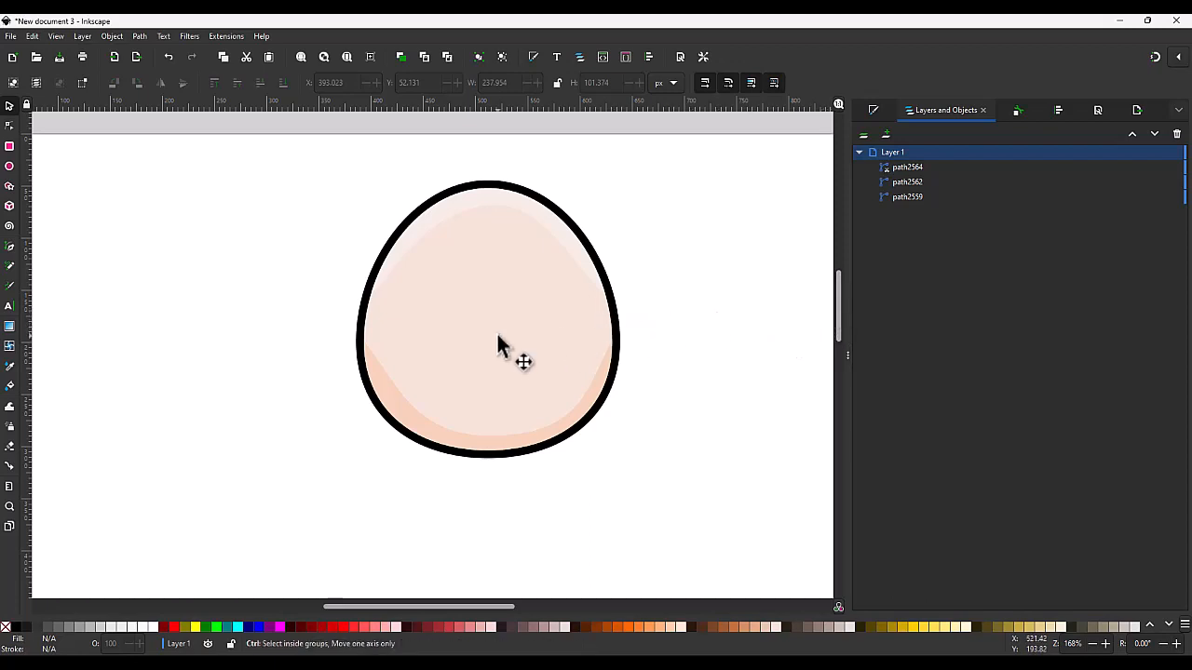
- Move the base head's two side nodes straight up together to about Y 186 px
{"action": "scroll", "coordinate": [549, 345], "scroll_direction": "up", "scroll_amount": 1, "text": "ctrl"}
{"action": "scroll", "coordinate": [569, 316], "scroll_direction": "down", "scroll_amount": 1, "text": "ctrl"}
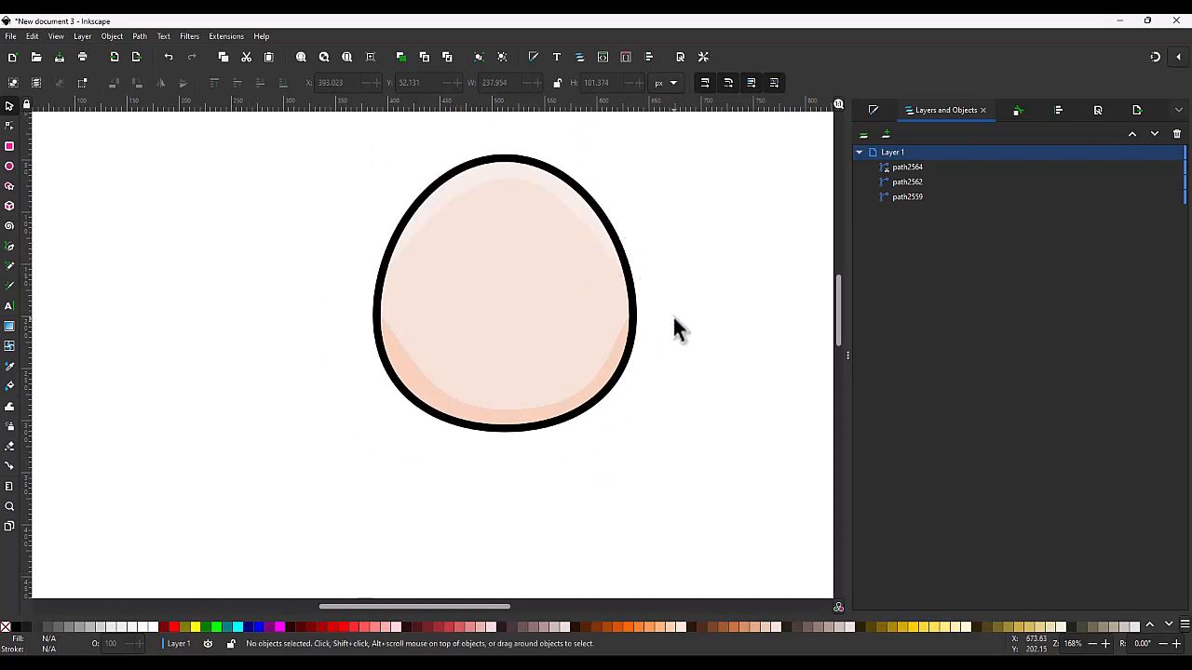
{"action": "left_click", "coordinate": [562, 293]}
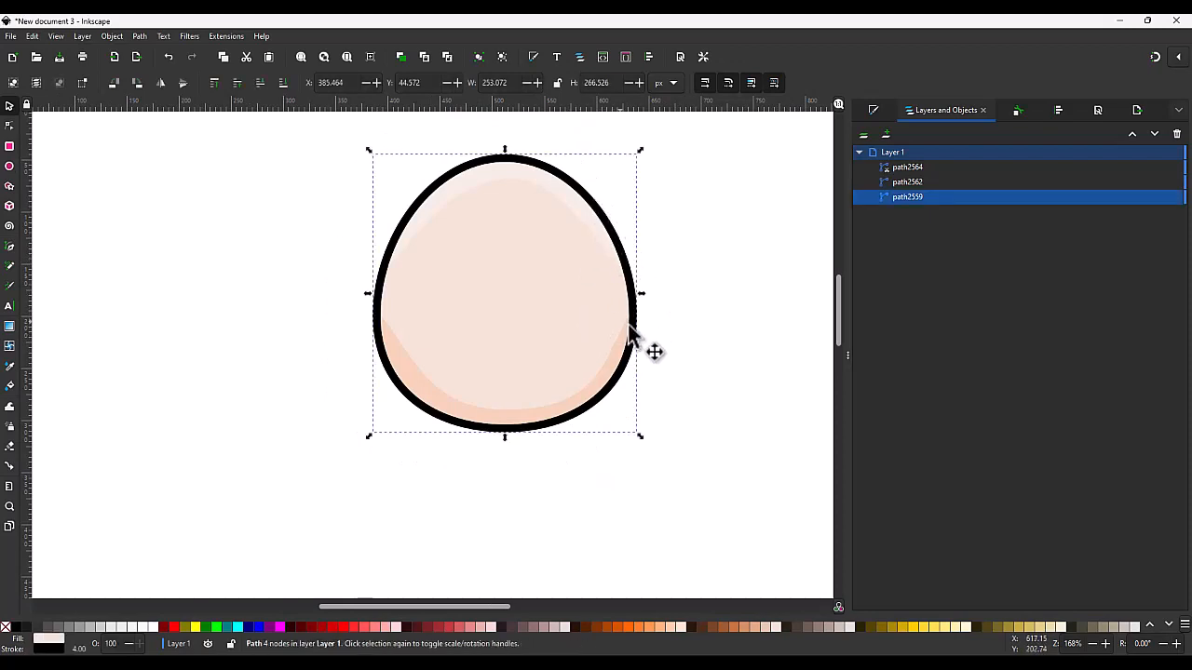
{"action": "key", "text": "n"}
{"action": "left_click_drag", "start_coordinate": [672, 342], "coordinate": [382, 302]}
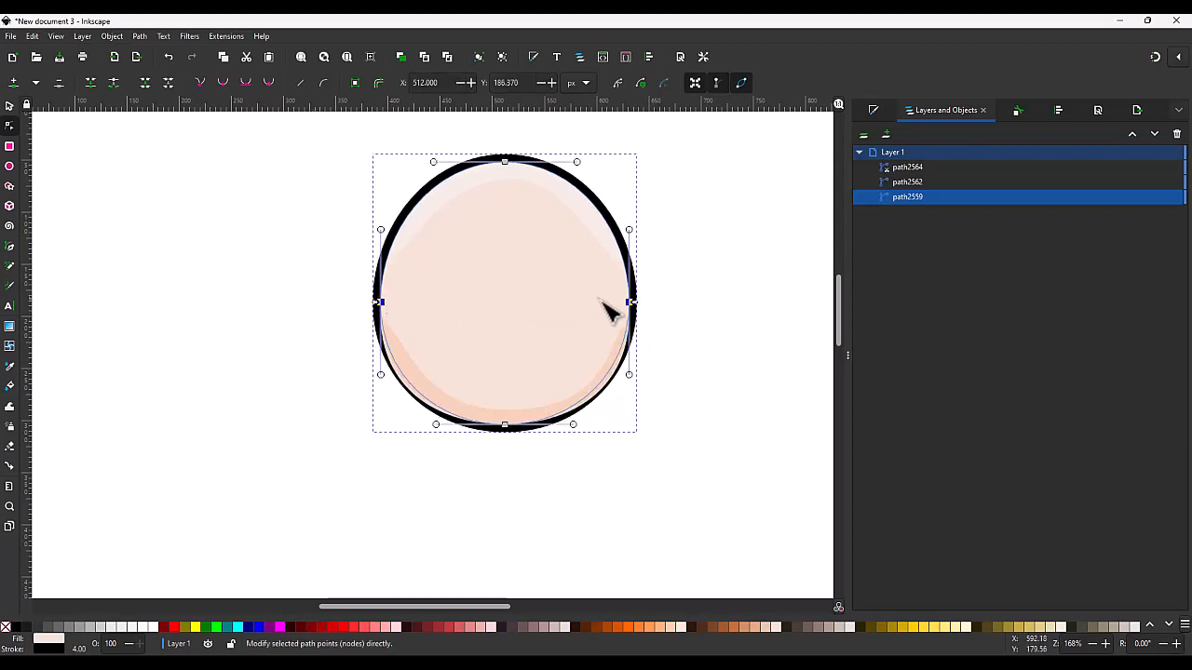
{"action": "left_click", "coordinate": [682, 371]}
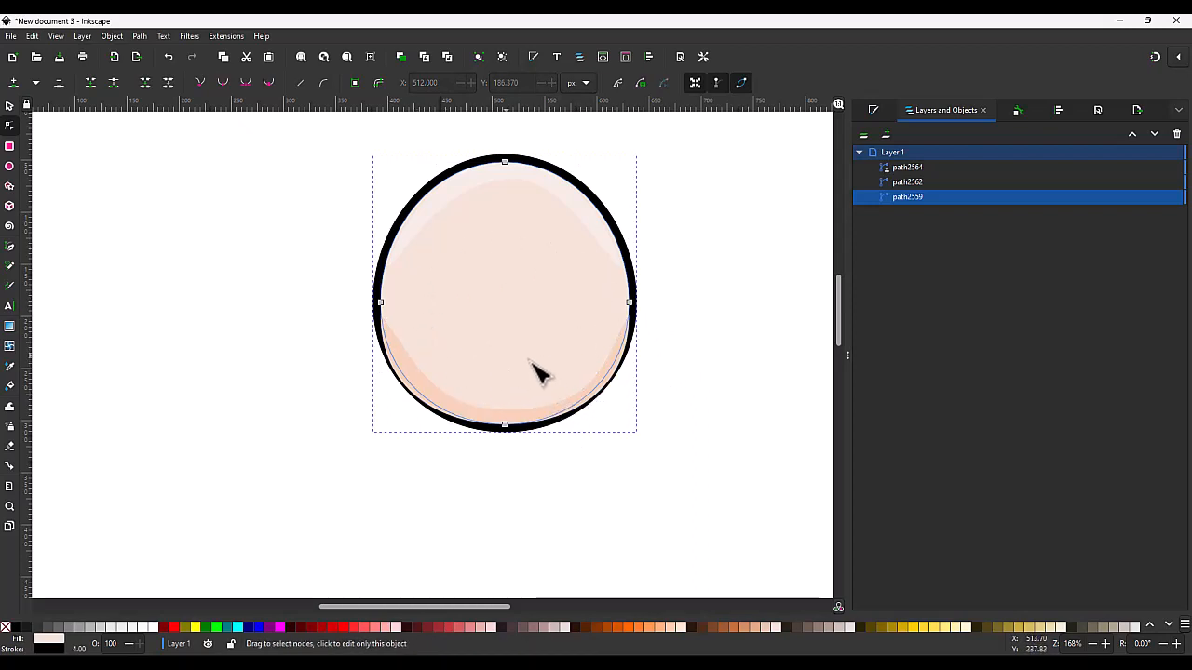
- Undo the last move of the base head's side nodes and combine the head, chin shadow and forehead highlight into one collapsed group
{"action": "key", "text": "ctrl+z"}
{"action": "left_click", "coordinate": [722, 335]}
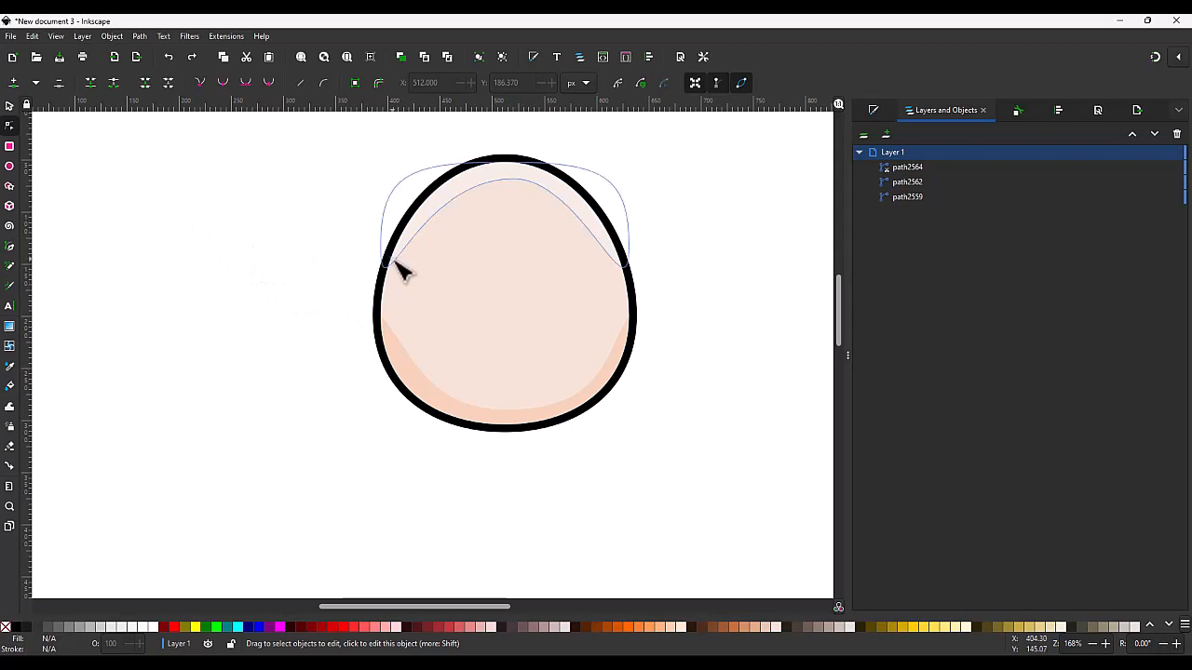
{"action": "left_click", "coordinate": [910, 167]}
{"action": "left_click", "coordinate": [907, 197], "text": "shift"}
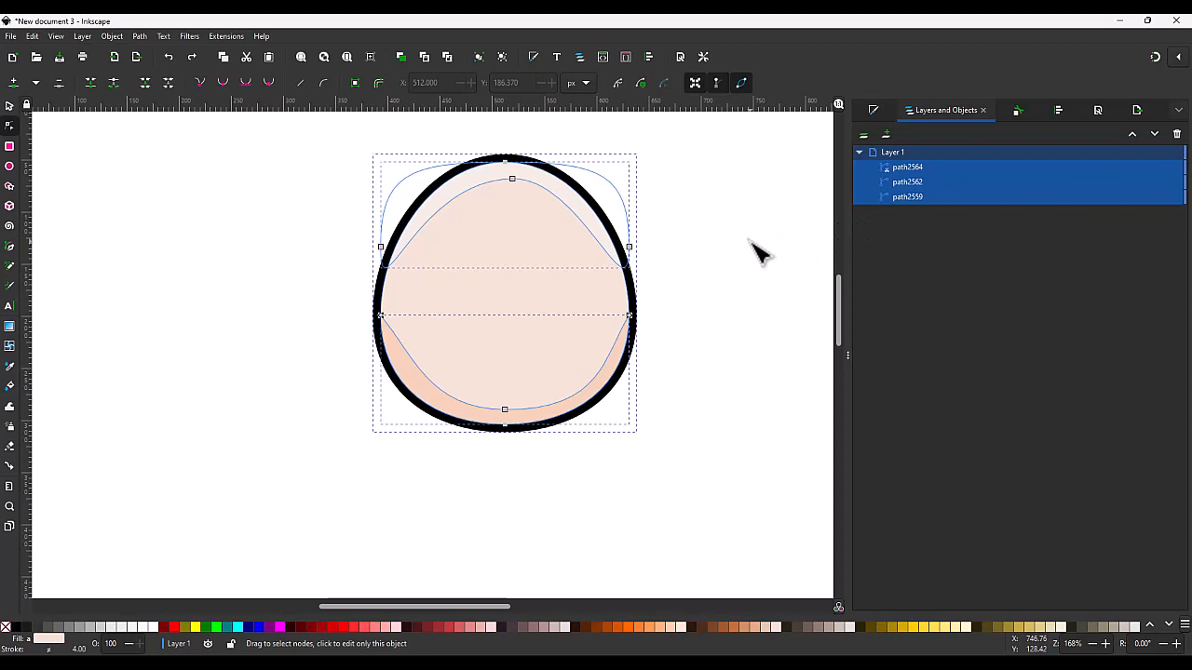
{"action": "key", "text": "ctrl+g"}
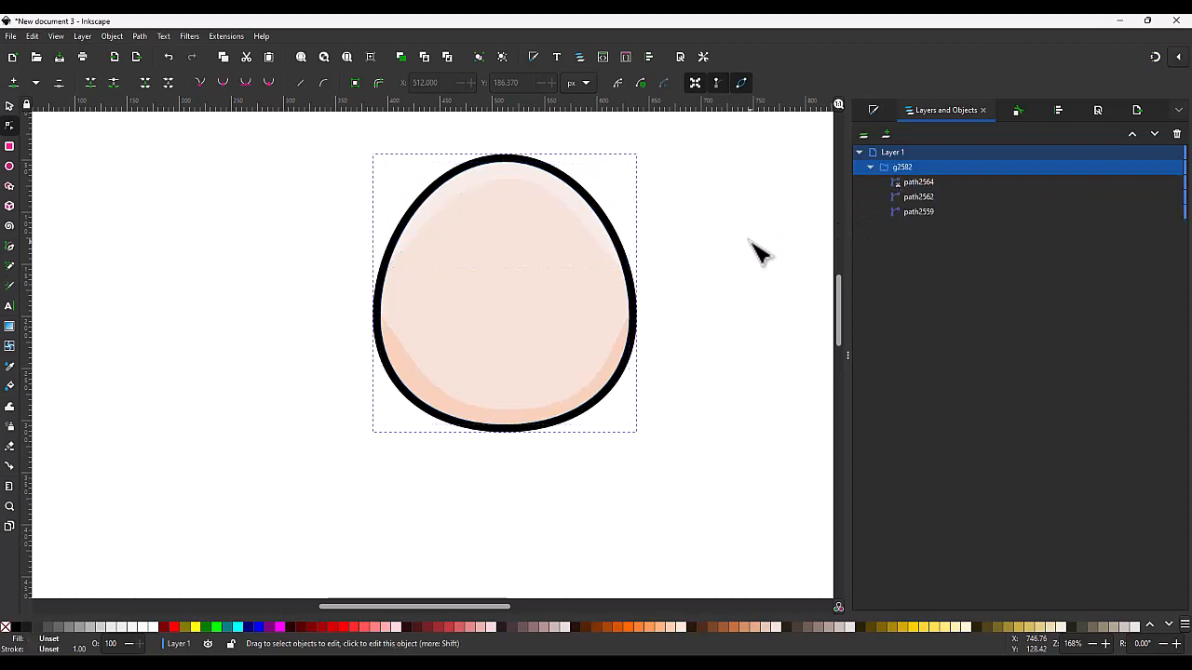
{"action": "left_click", "coordinate": [871, 166]}
{"action": "left_click", "coordinate": [900, 152]}
- Draw an ellipse about 37 × 25 px just left of the head and convert it to an editable path
{"action": "left_click", "coordinate": [10, 166]}
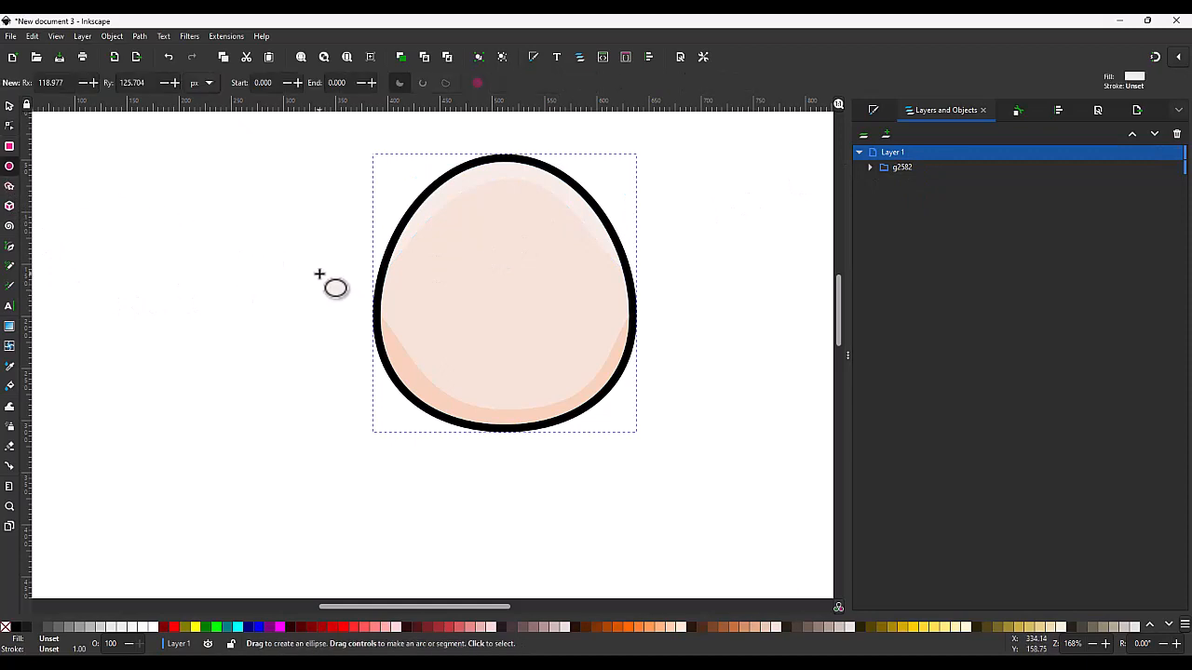
{"action": "left_click_drag", "start_coordinate": [325, 279], "coordinate": [359, 299]}
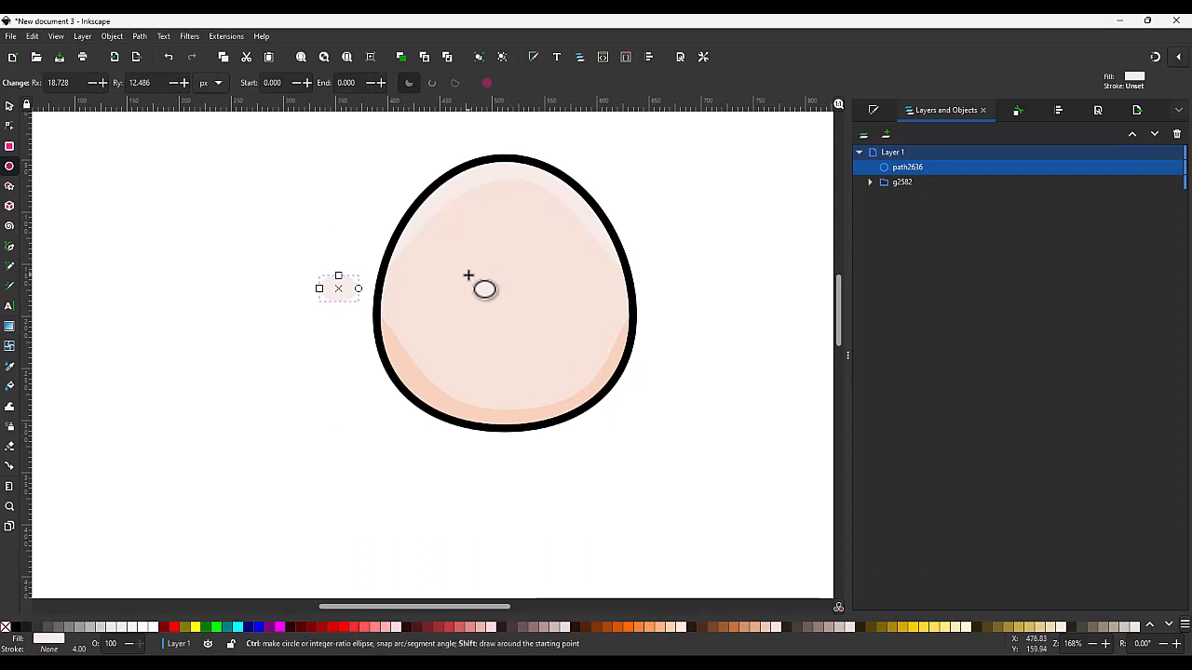
{"action": "key", "text": "ctrl+shift+c"}
{"action": "key", "text": "s"}
{"action": "left_click", "coordinate": [339, 294]}
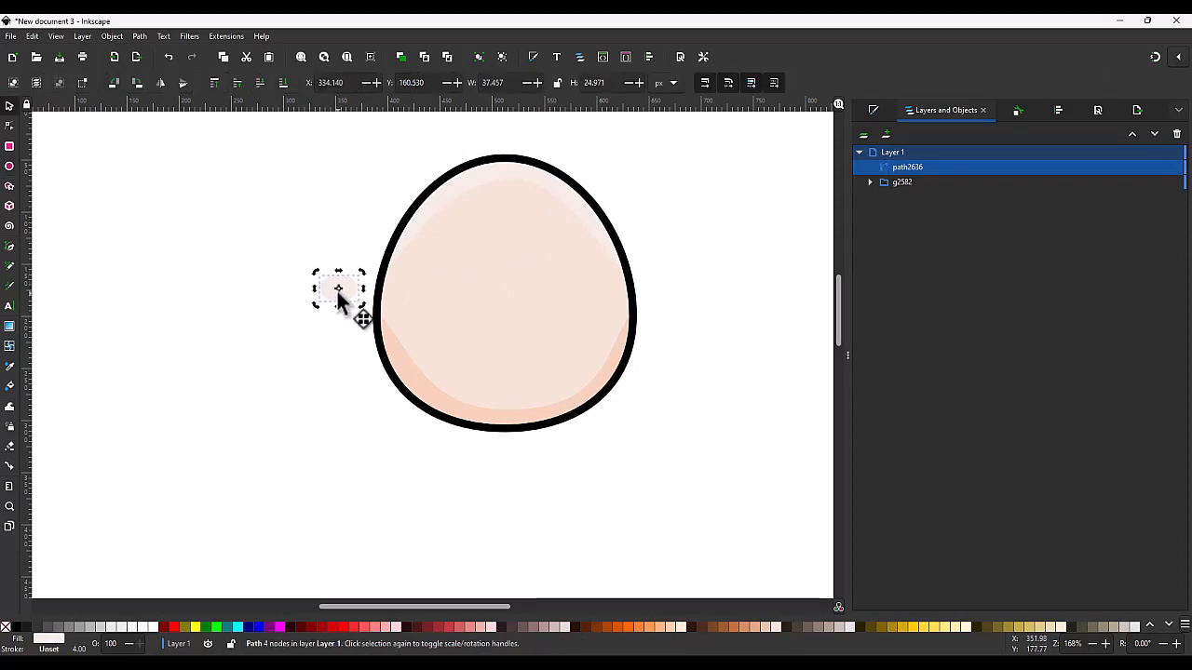
{"action": "key", "text": "n"}
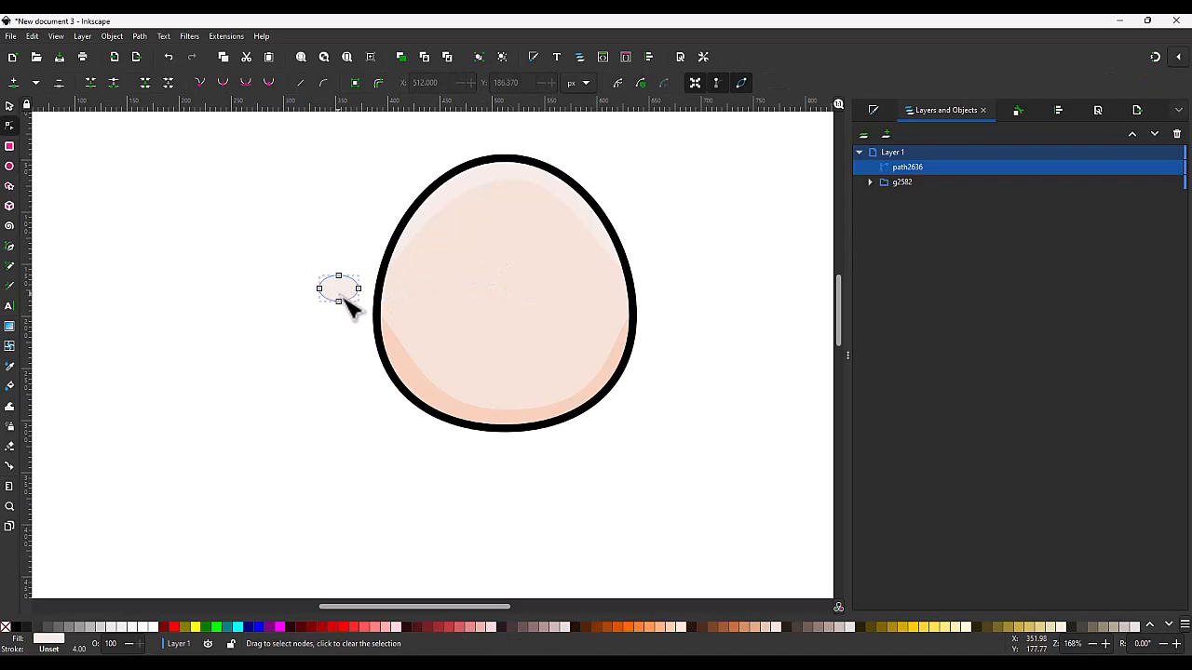
- Set the ellipse's flat fill to a slightly deeper skin tone, HSV 25, 16, 96 (f4ddcdff)
{"action": "left_click", "coordinate": [874, 110]}
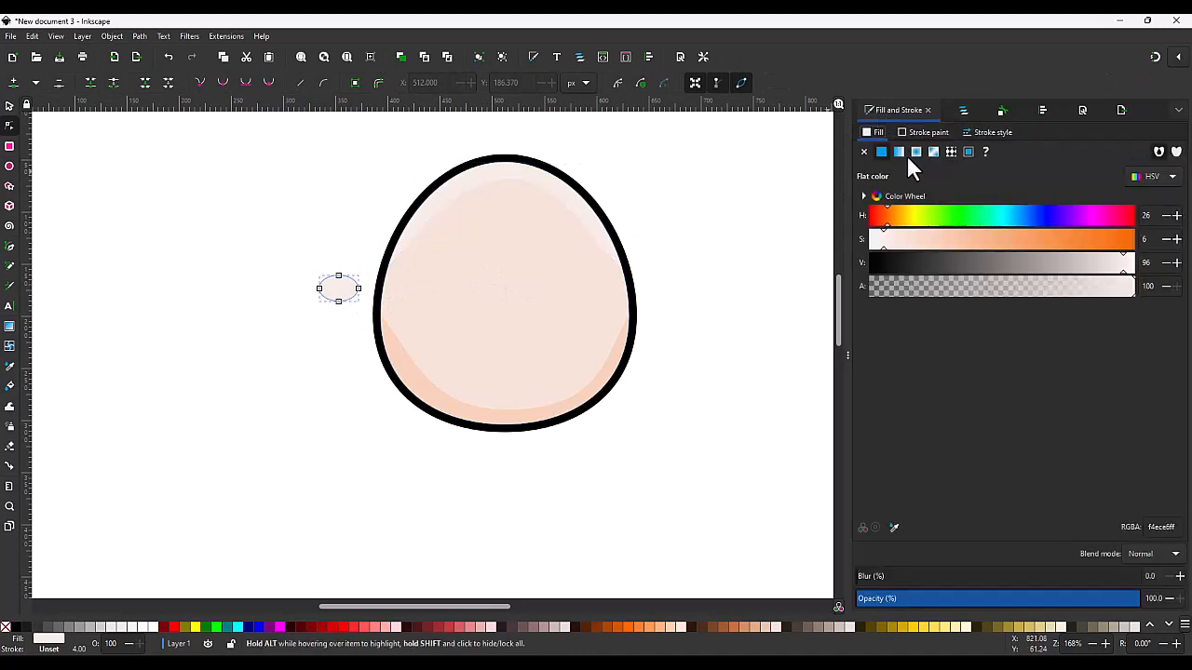
{"action": "left_click", "coordinate": [903, 244]}
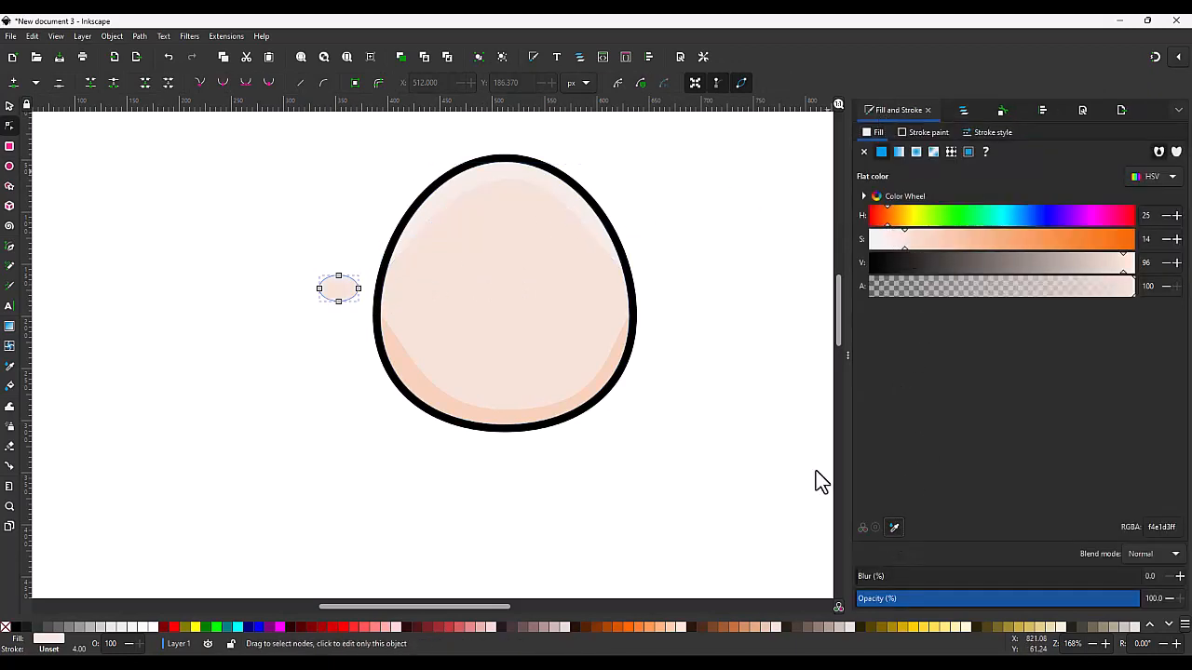
{"action": "left_click", "coordinate": [896, 244]}
{"action": "left_click", "coordinate": [910, 243]}
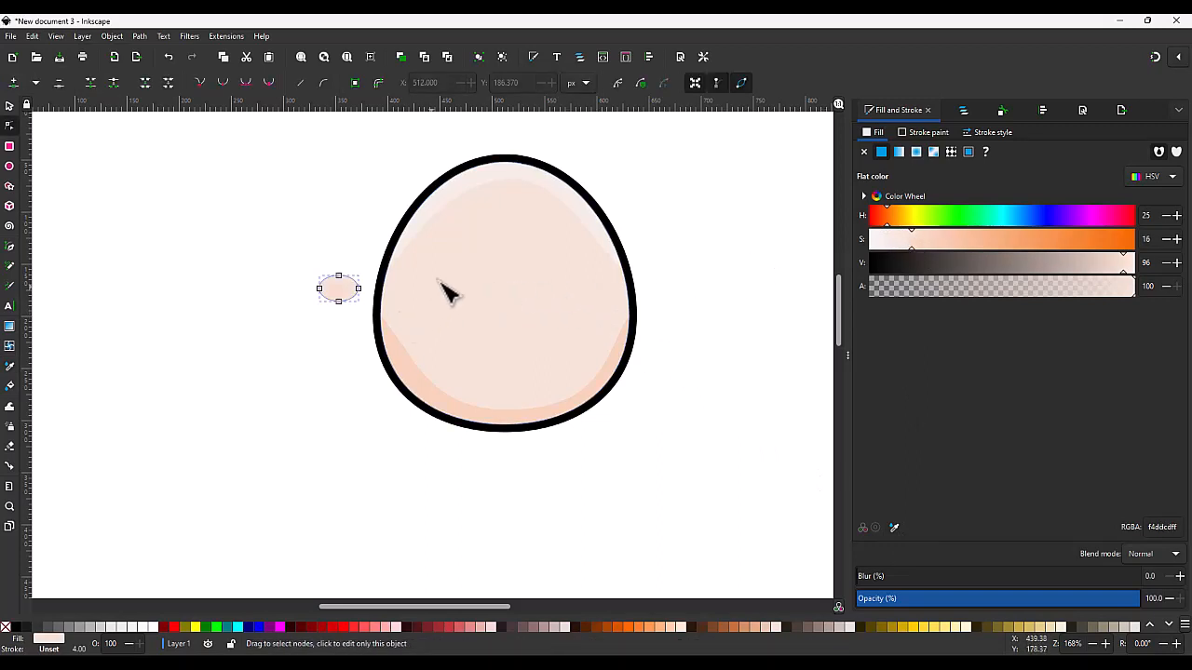
- Give the ellipse a flat black outline and set its stroke width to 2 mm
{"action": "scroll", "coordinate": [438, 279], "scroll_direction": "up", "scroll_amount": 2}
{"action": "left_click", "coordinate": [924, 132]}
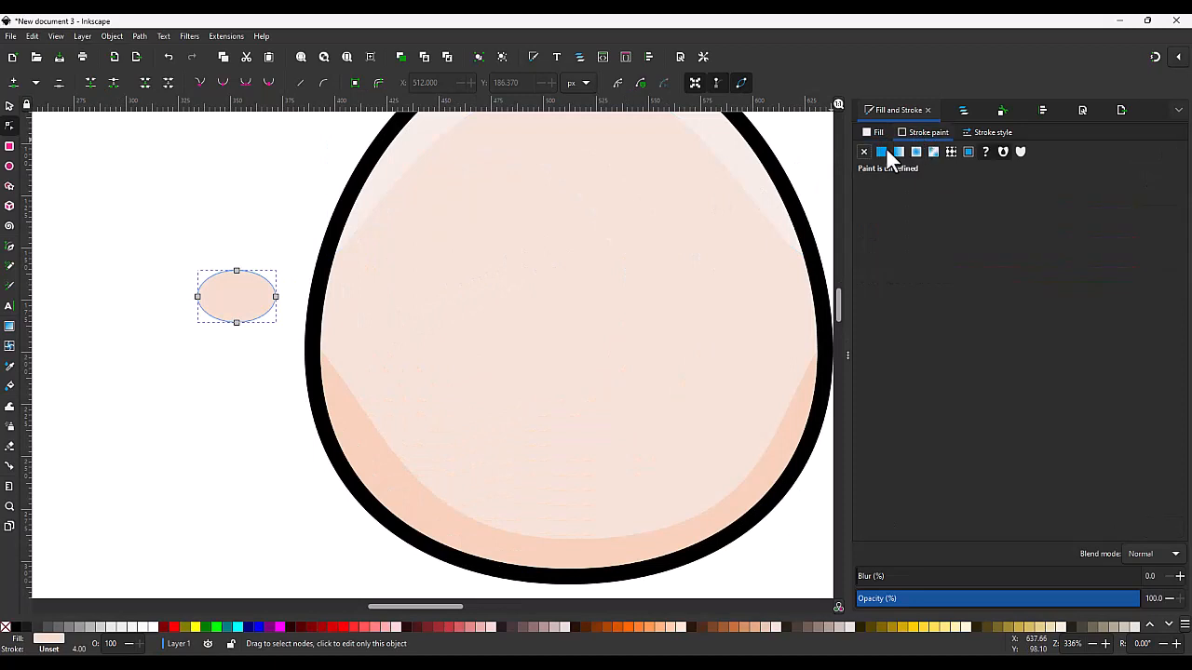
{"action": "left_click", "coordinate": [881, 152]}
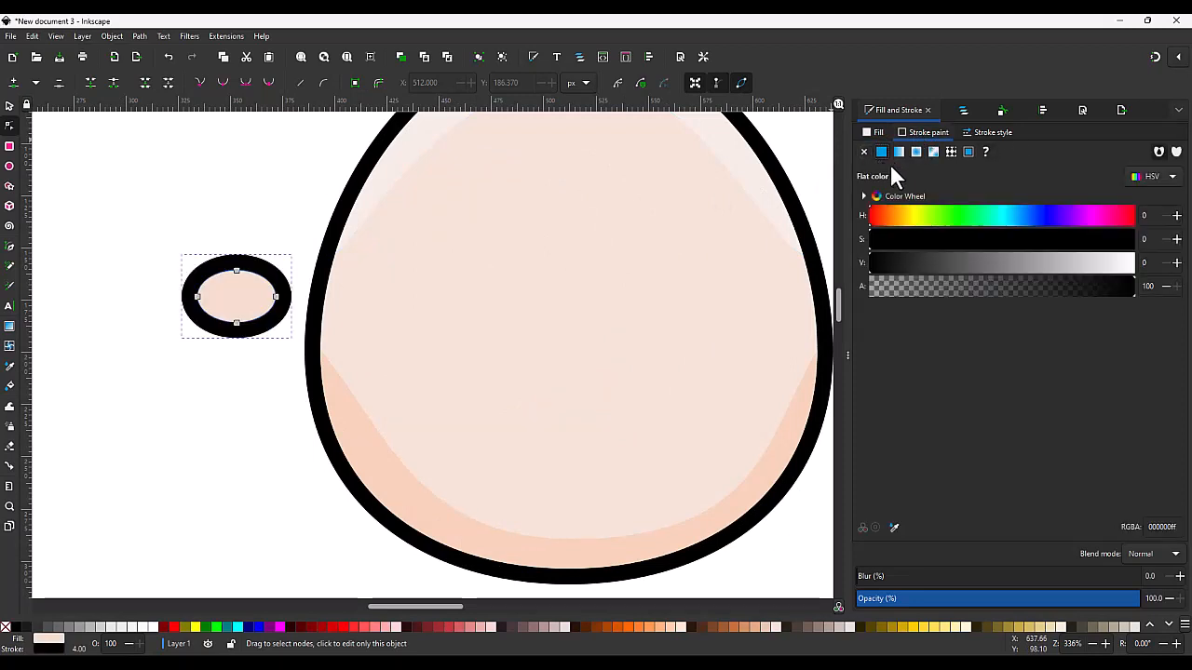
{"action": "left_click", "coordinate": [987, 133]}
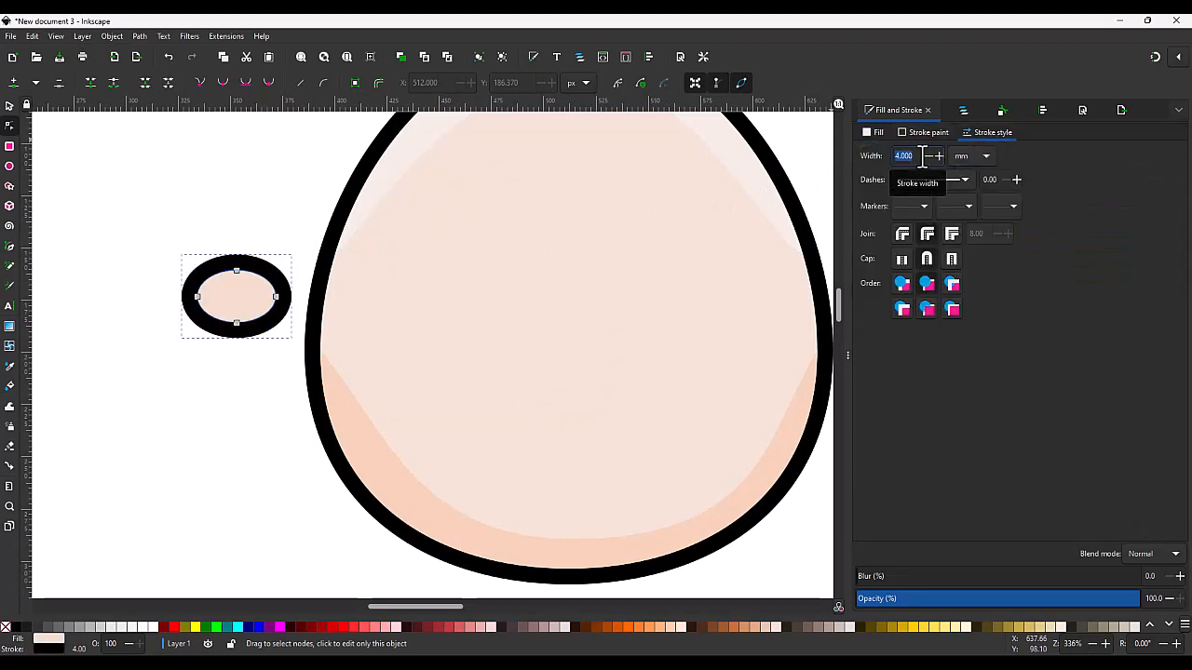
{"action": "type", "text": "2"}
{"action": "key", "text": "Return"}
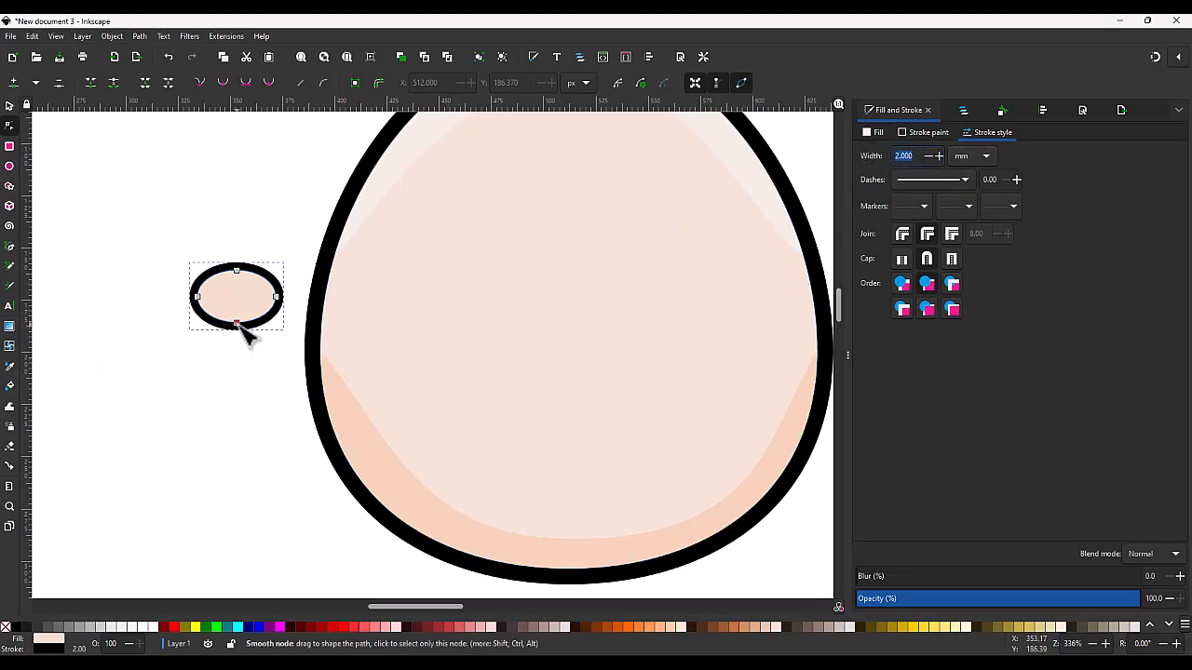
- Shape the ellipse into an ear by moving its bottom node down toward the head and its top and left nodes upward
{"action": "left_click_drag", "start_coordinate": [240, 327], "coordinate": [257, 337]}
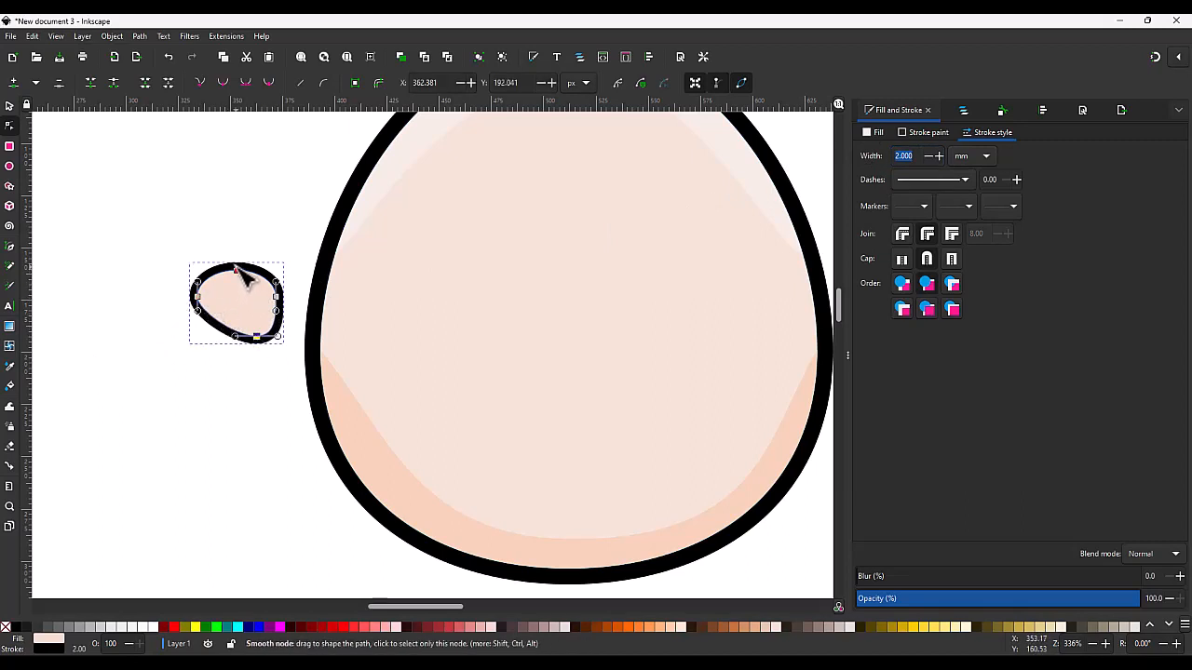
{"action": "left_click_drag", "start_coordinate": [238, 269], "coordinate": [199, 284]}
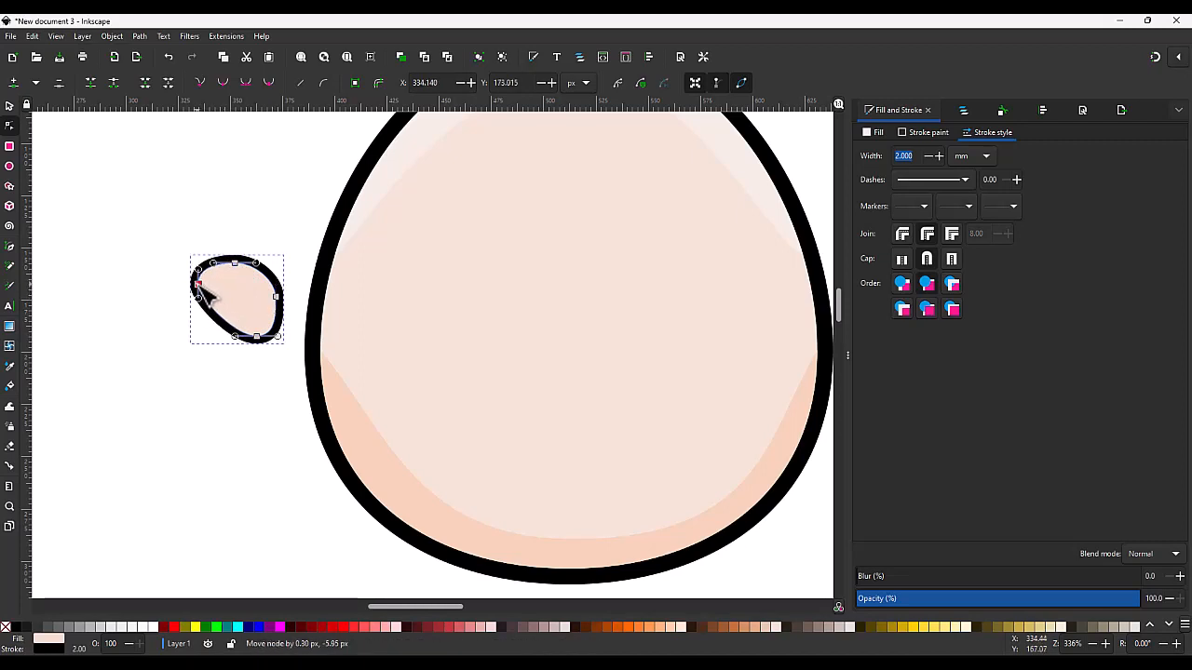
{"action": "left_click", "coordinate": [157, 237]}
{"action": "left_click", "coordinate": [154, 218]}
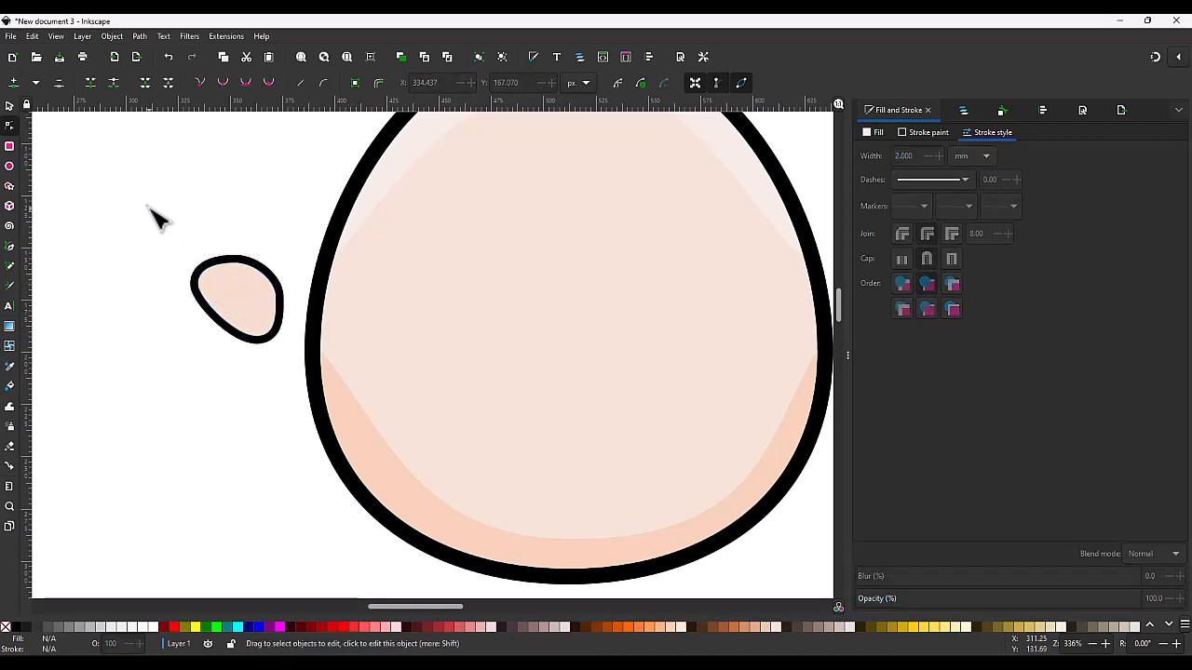
- Try to pinch the ear's inner edge by bending the two handles of its right node independently
{"action": "left_click", "coordinate": [279, 322]}
{"action": "left_click", "coordinate": [277, 297]}
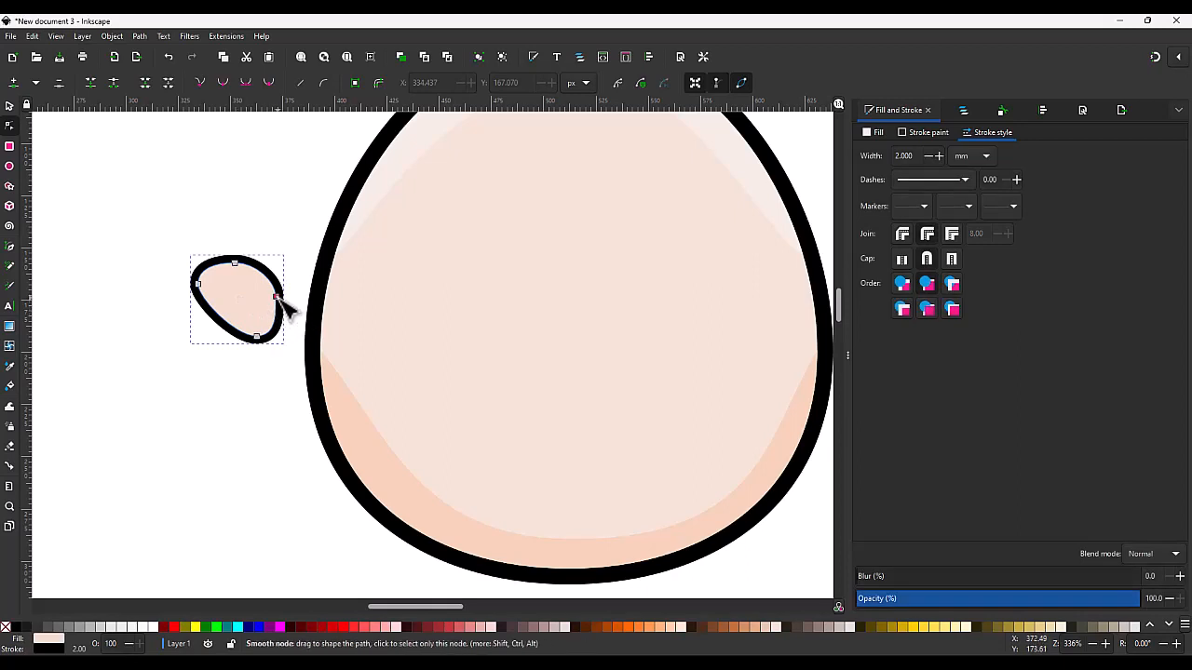
{"action": "left_click_drag", "start_coordinate": [276, 312], "coordinate": [261, 311]}
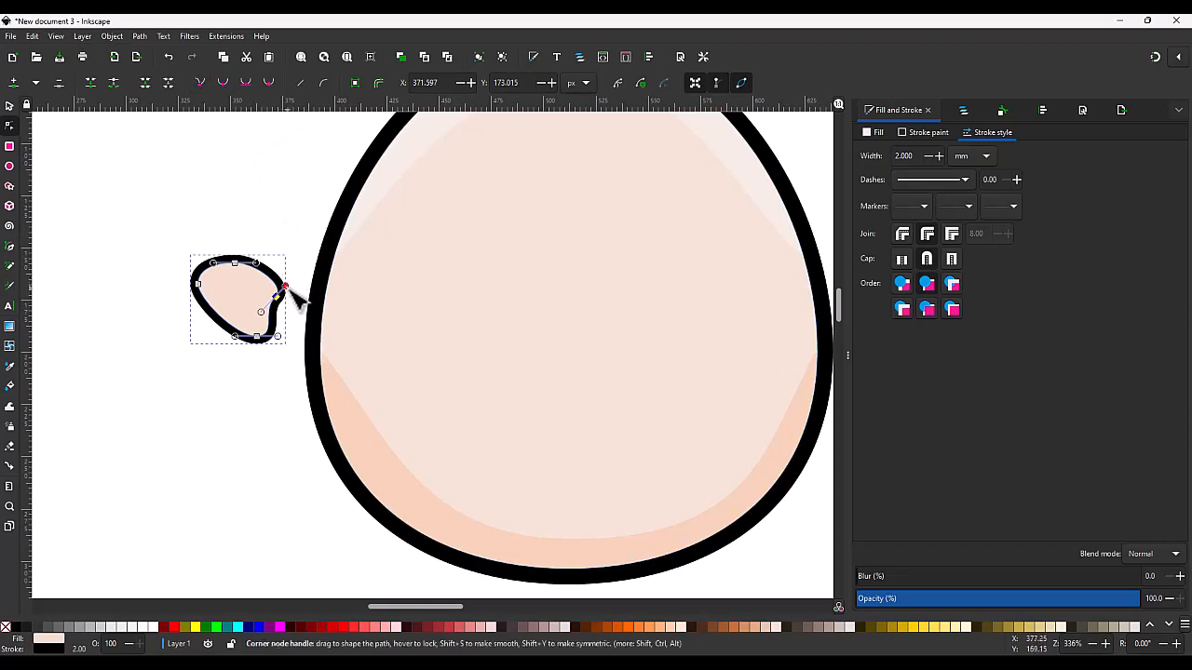
{"action": "mouse_move", "coordinate": [285, 285]}
{"action": "left_mouse_down"}
{"action": "mouse_move", "coordinate": [281, 265]}
{"action": "mouse_move", "coordinate": [271, 274]}
{"action": "left_mouse_up"}
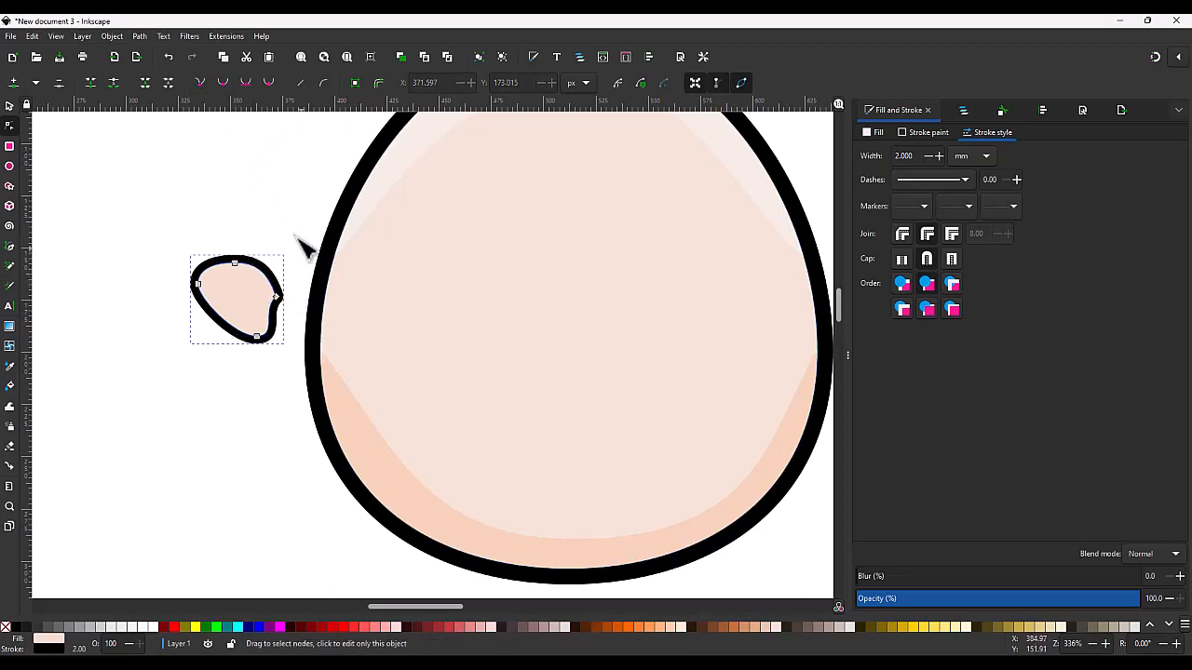
{"action": "left_click", "coordinate": [282, 207]}
{"action": "left_click", "coordinate": [264, 317]}
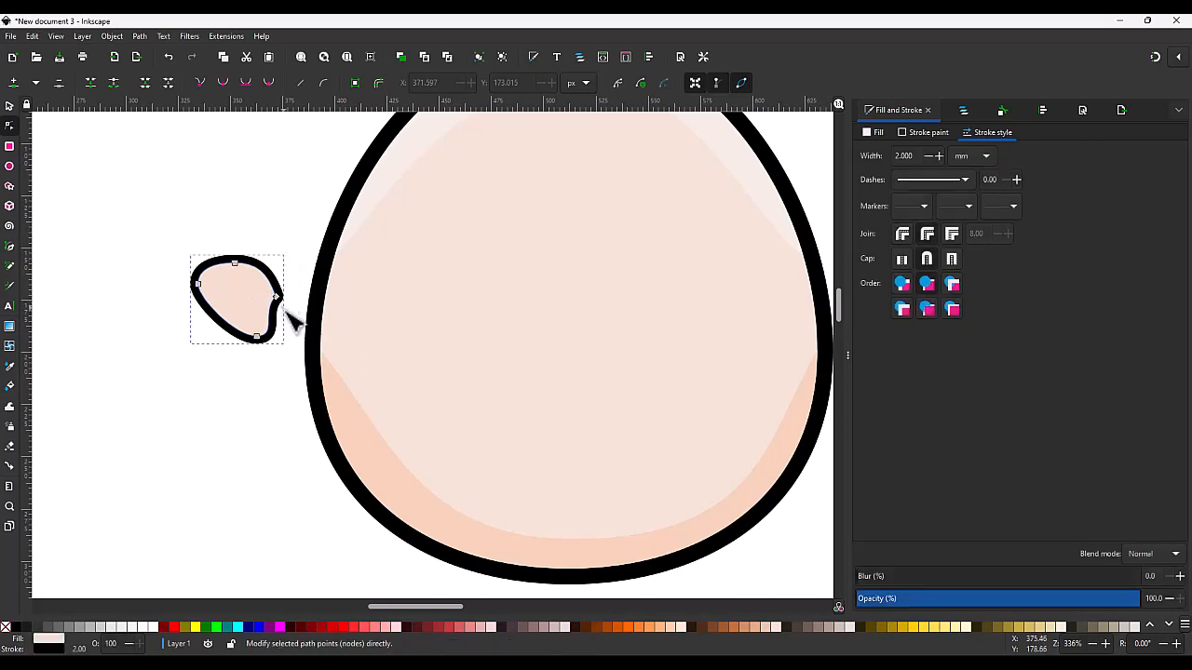
{"action": "left_click", "coordinate": [293, 361]}
{"action": "left_click", "coordinate": [259, 322]}
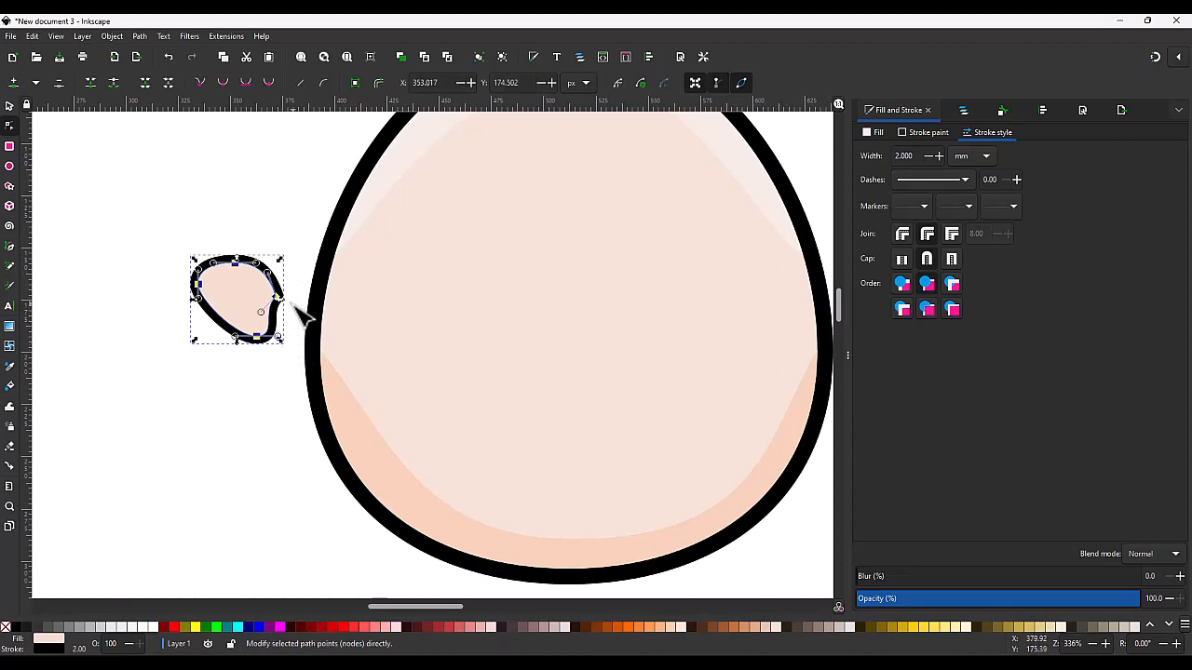
{"action": "left_click", "coordinate": [275, 296]}
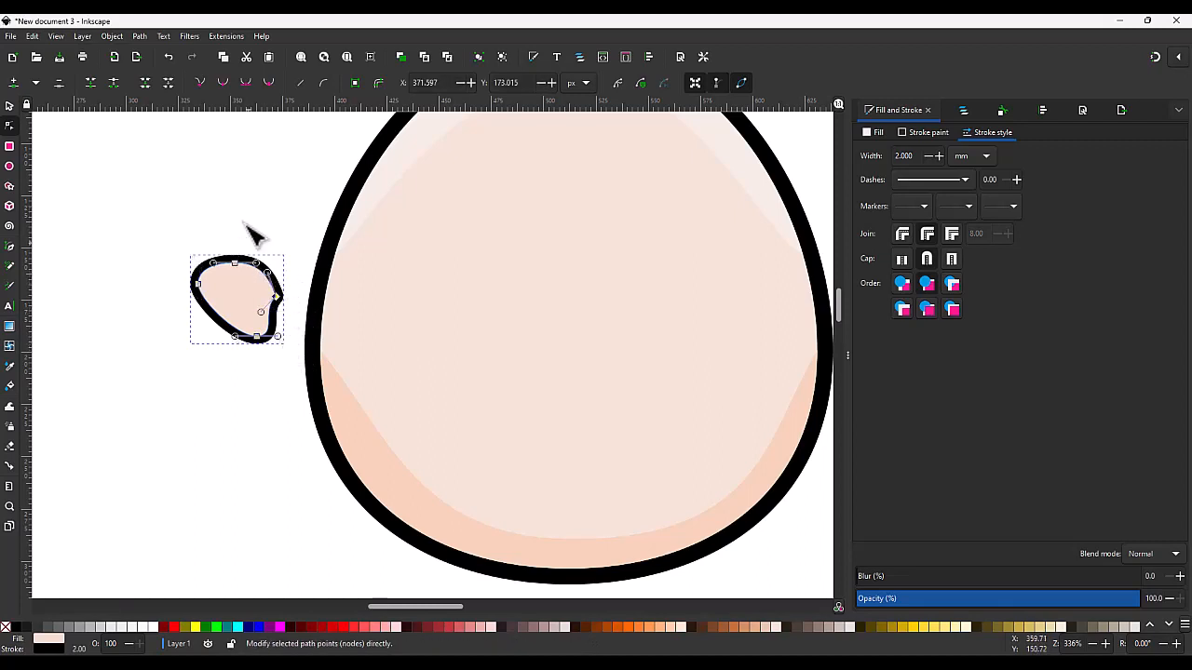
- Retract the handles of the ear's right node and make the node smooth, leaving nothing selected
{"action": "left_click", "coordinate": [203, 91]}
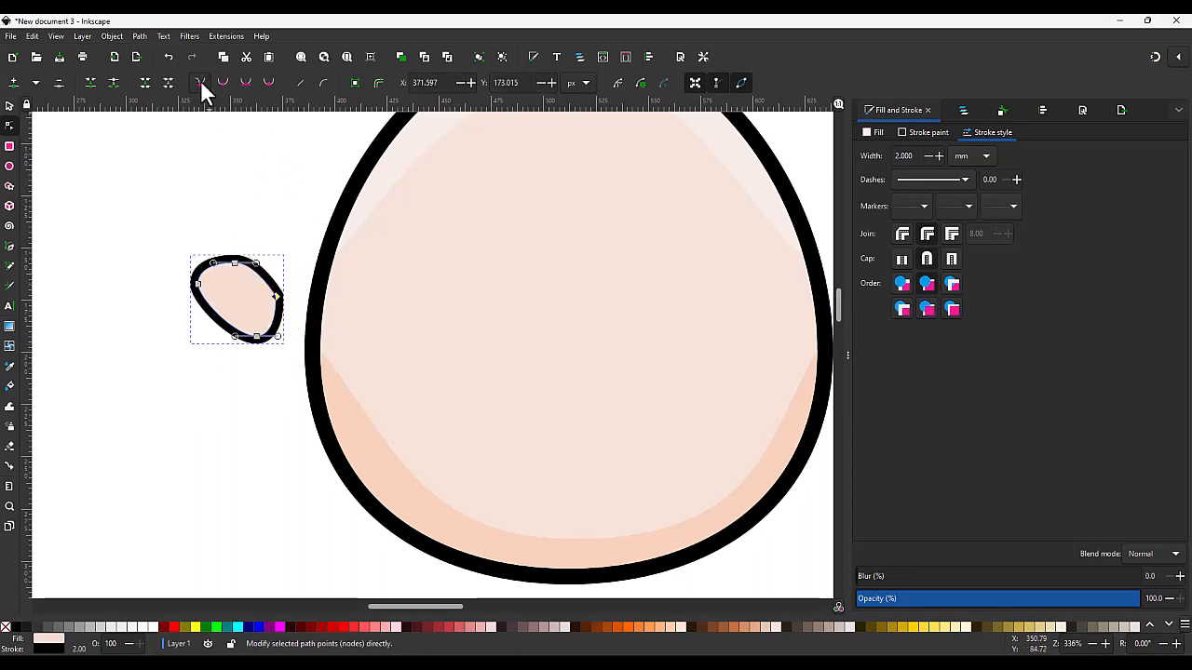
{"action": "key", "text": "Escape"}
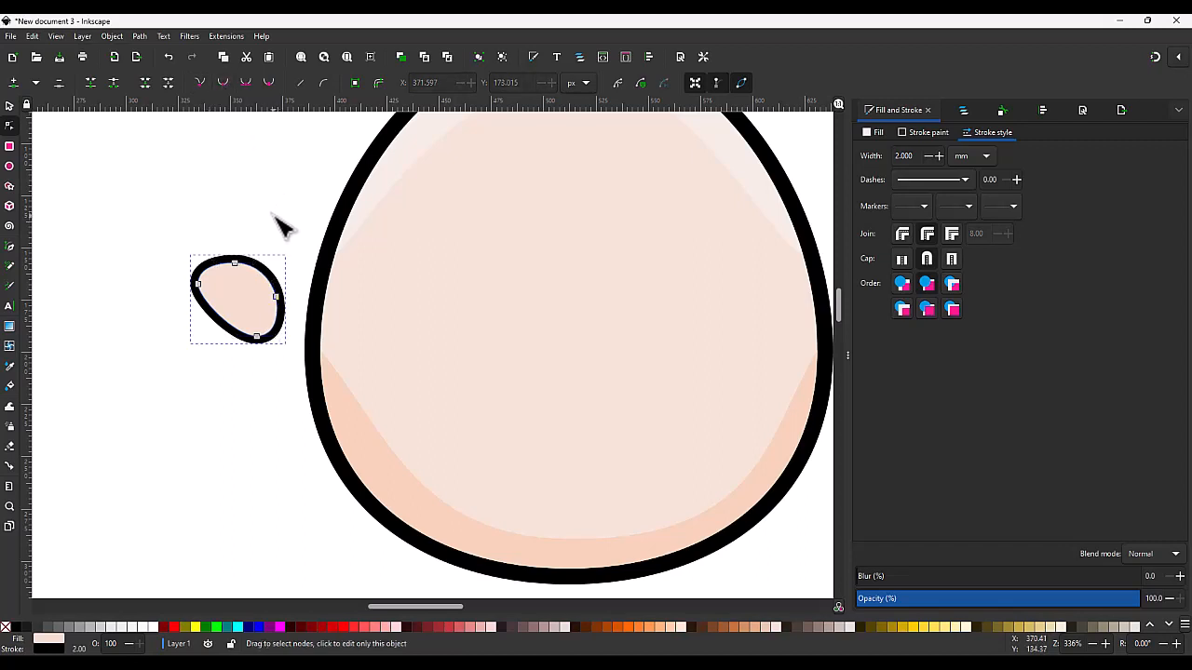
{"action": "key", "text": "Escape"}
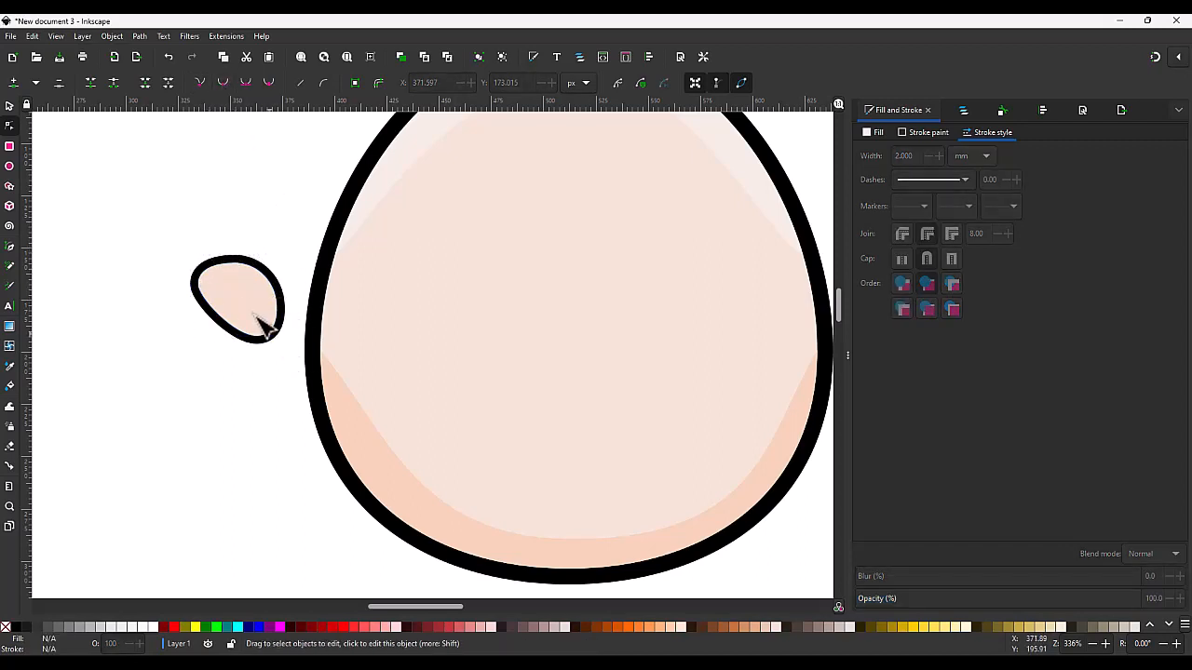
- Move the ear onto the head's left edge at about X 355, Y 165 px and place it behind the head group
{"action": "left_click", "coordinate": [258, 314]}
{"action": "key", "text": "s"}
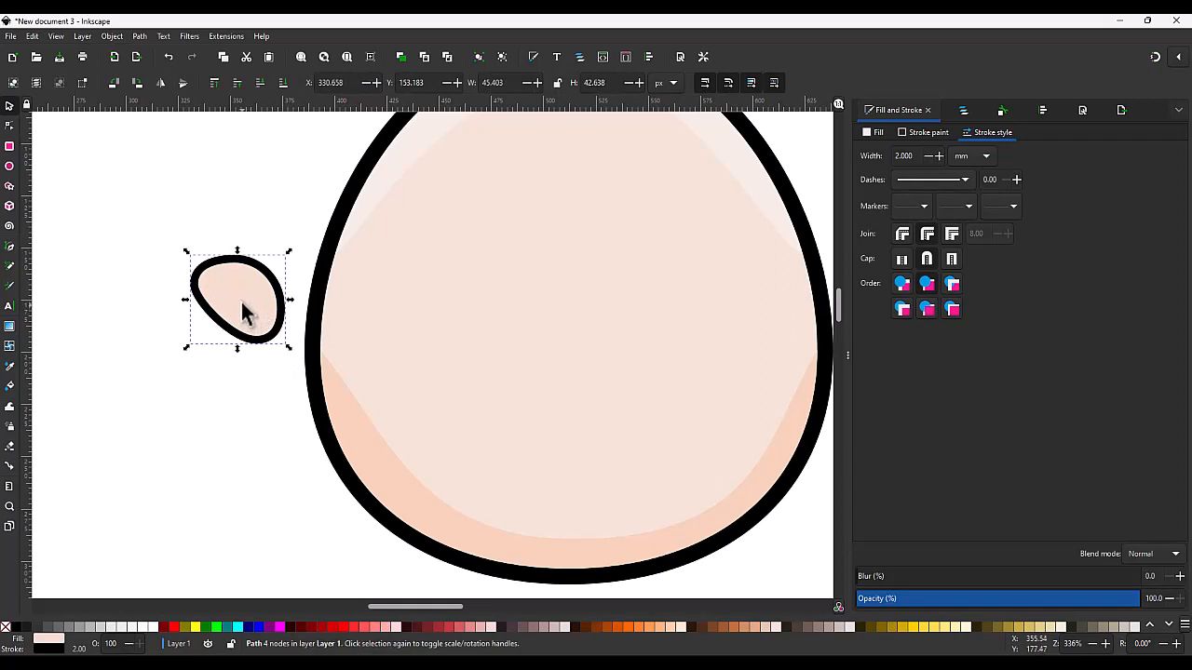
{"action": "left_click_drag", "start_coordinate": [243, 302], "coordinate": [298, 330]}
{"action": "key", "text": "End"}
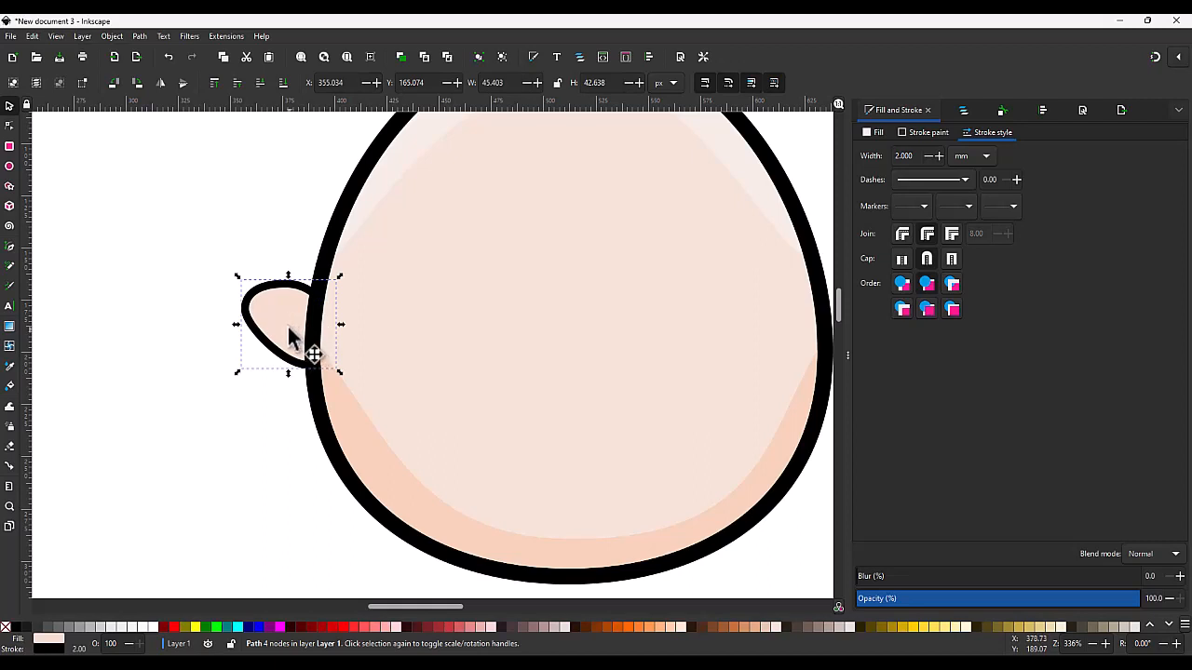
{"action": "left_click", "coordinate": [961, 110]}
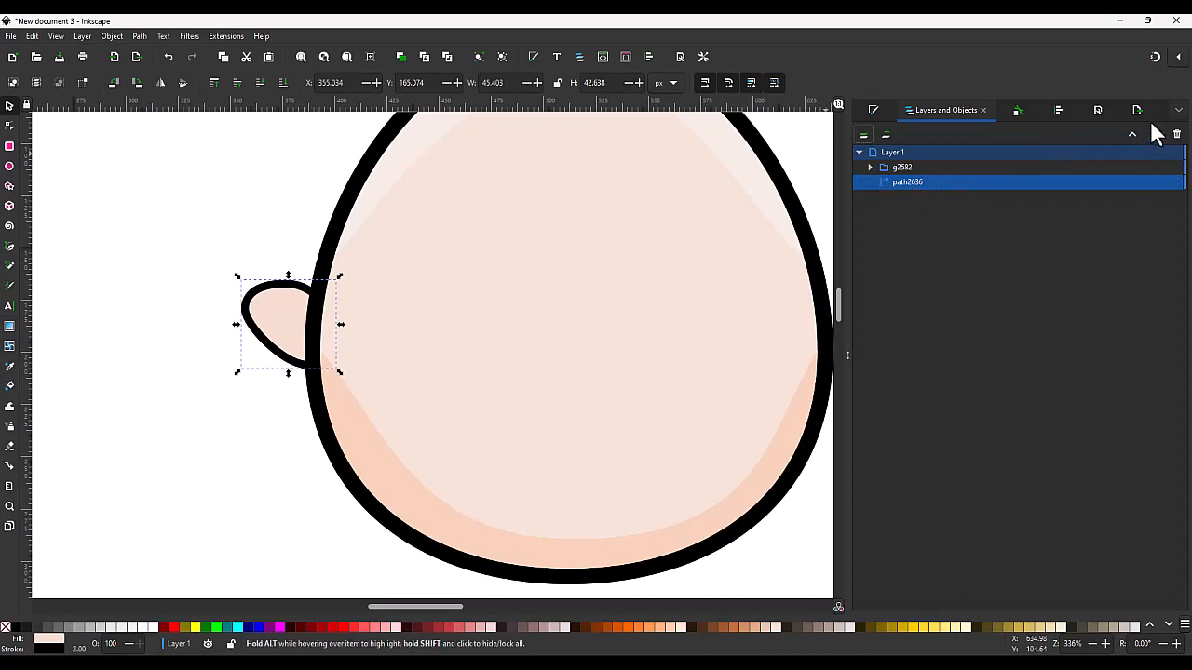
- Draw an open nine-node inner-ear fold inside the ear with the Pen tool, curling from the lower inner edge around the top and back inward
{"action": "scroll", "coordinate": [308, 311], "scroll_direction": "up", "scroll_amount": 3}
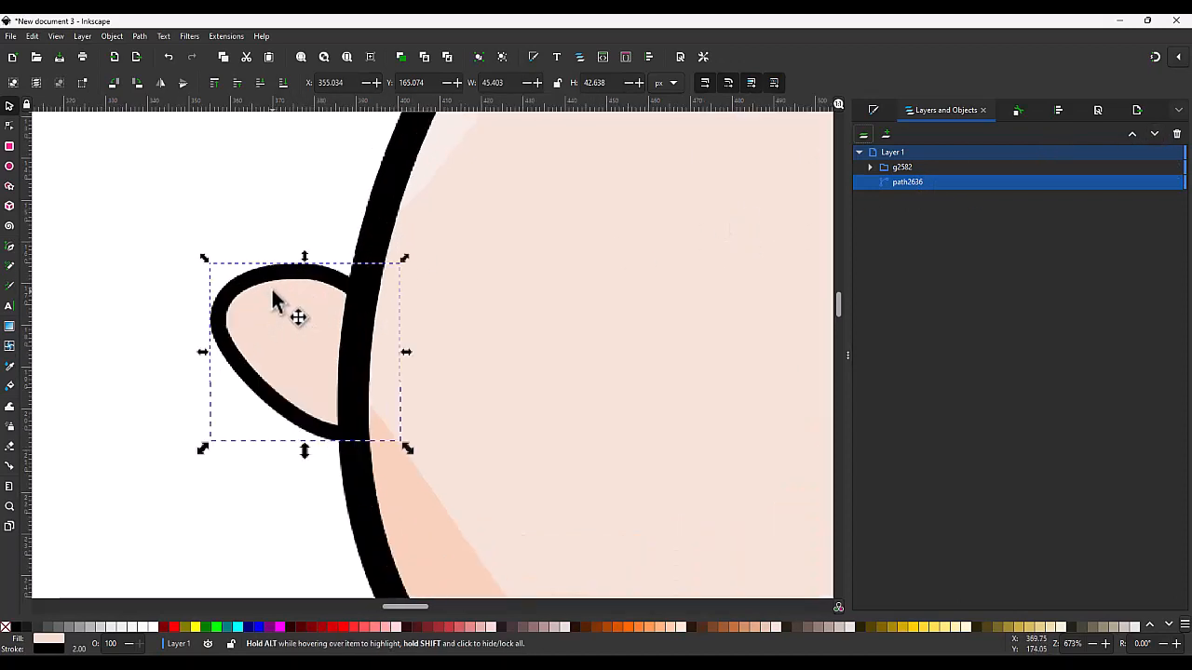
{"action": "key", "text": "b"}
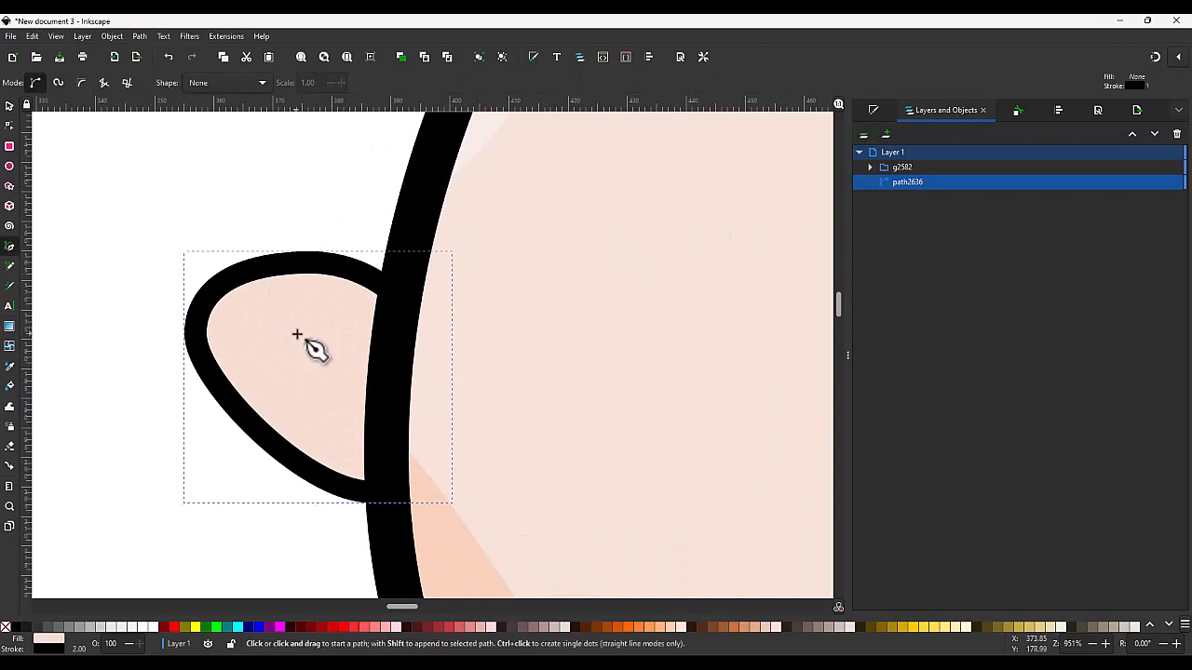
{"action": "left_click", "coordinate": [339, 453]}
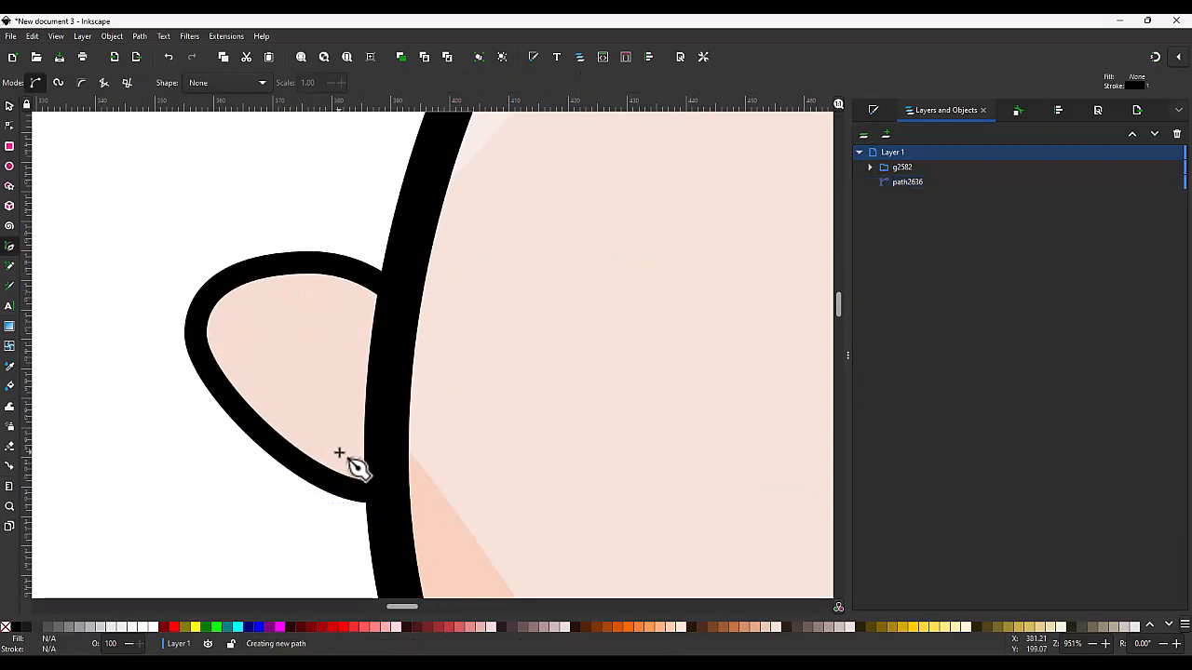
{"action": "left_click", "coordinate": [249, 375]}
{"action": "left_click", "coordinate": [236, 328]}
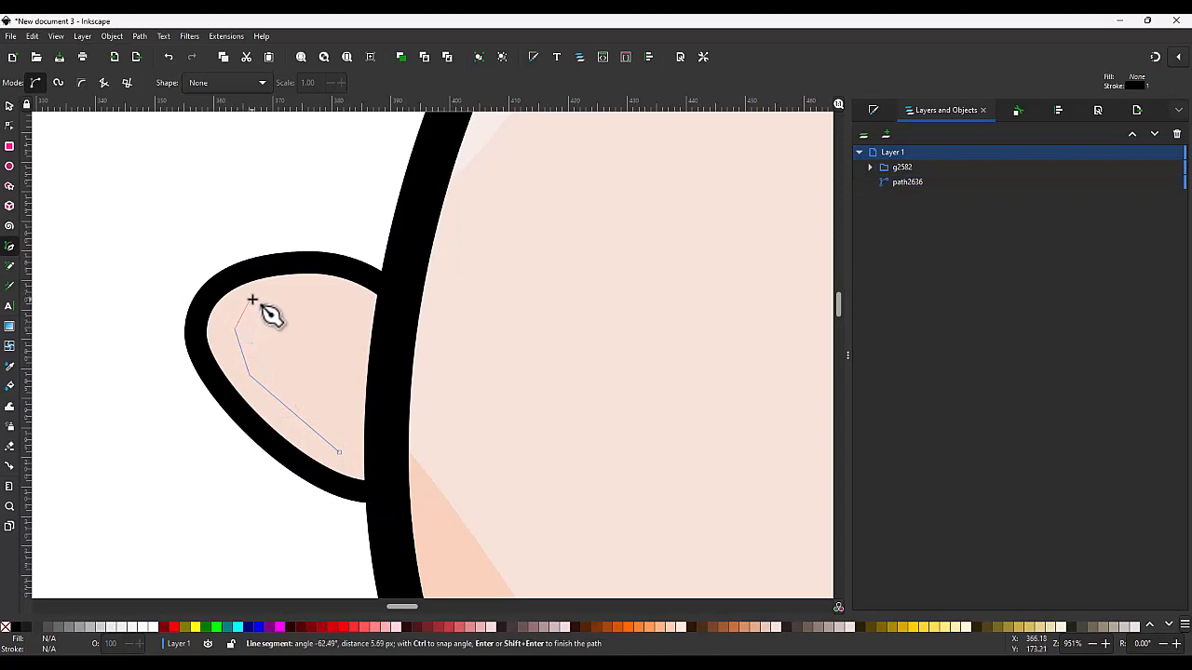
{"action": "left_click", "coordinate": [252, 299]}
{"action": "left_click", "coordinate": [316, 293]}
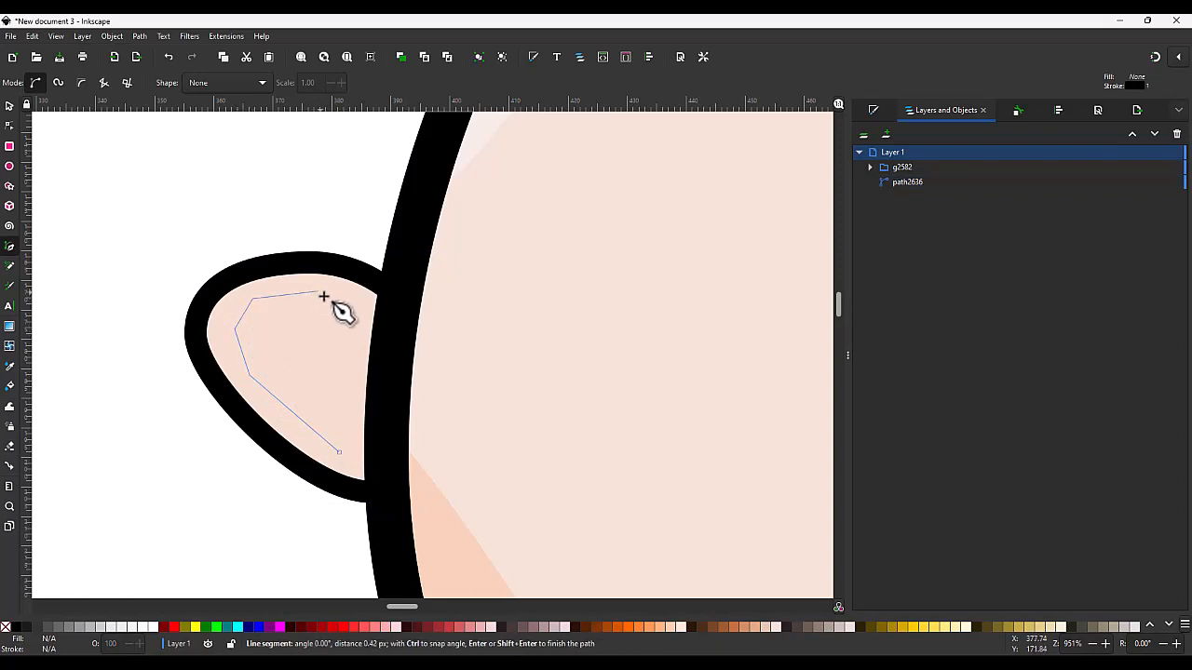
{"action": "left_click", "coordinate": [338, 323]}
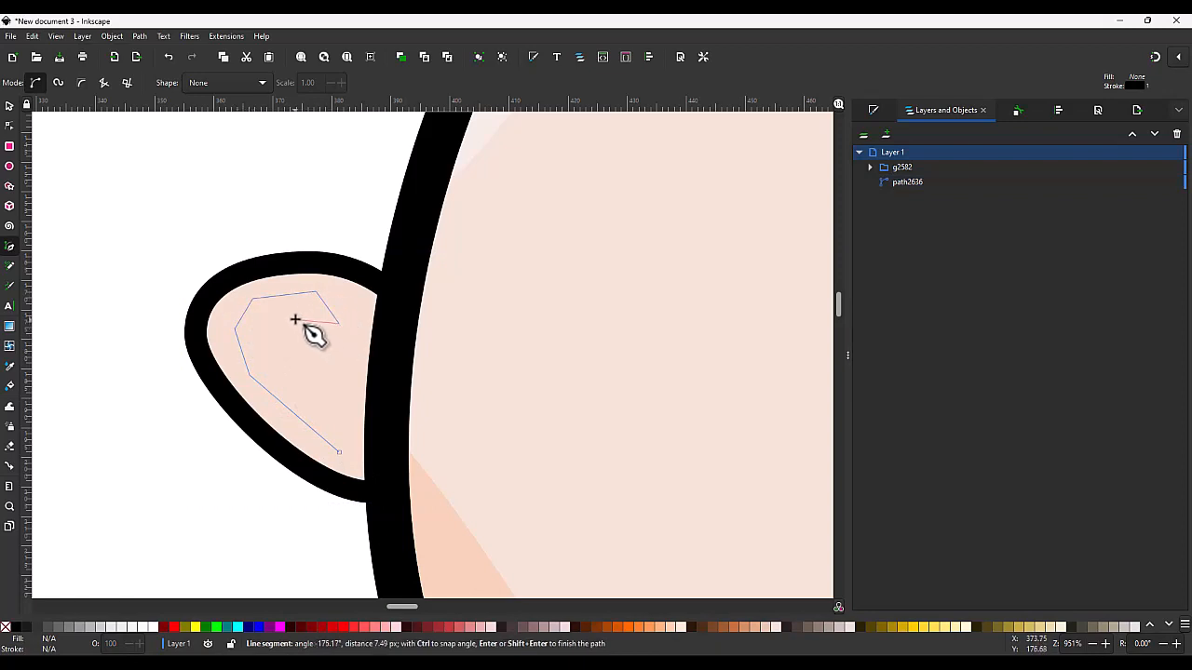
{"action": "left_click", "coordinate": [262, 331]}
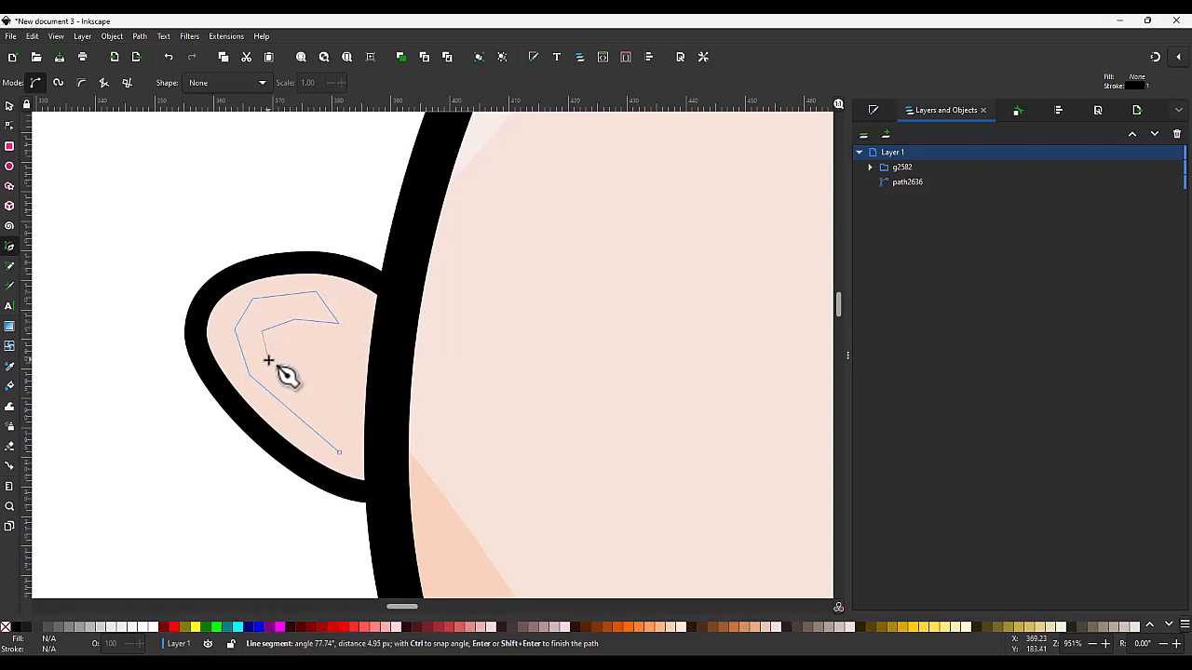
{"action": "double_click", "coordinate": [268, 359]}
- Make the inner-ear path's nodes smooth, except for its pointed tip and its lower end
{"action": "key", "text": "n"}
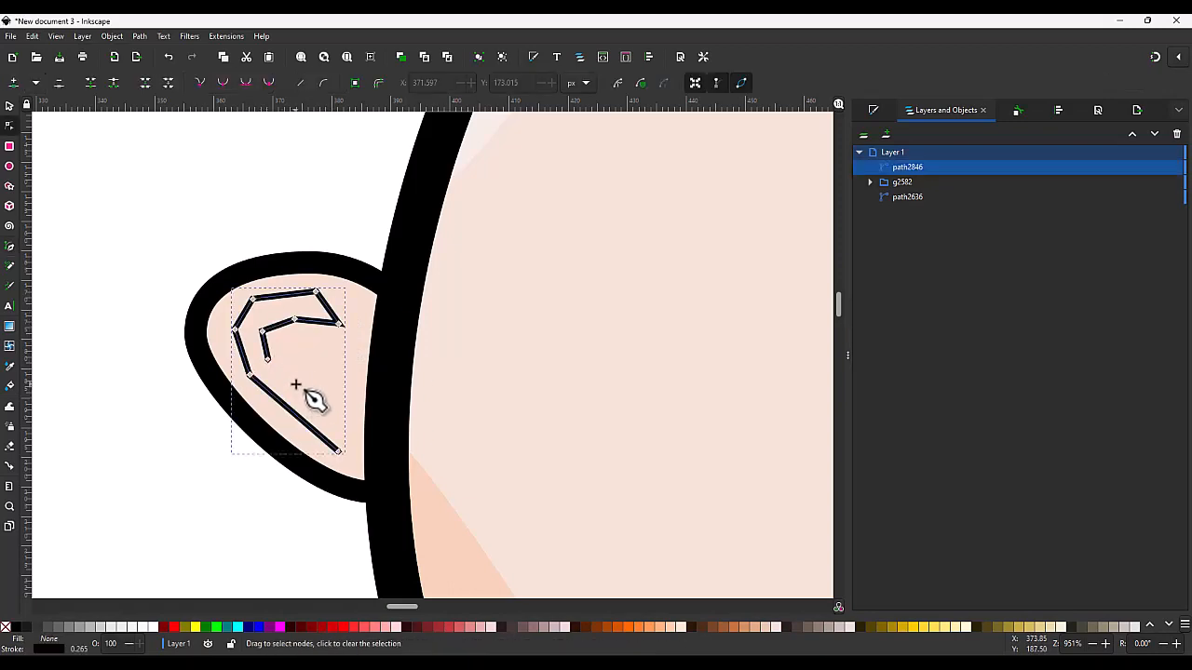
{"action": "left_click_drag", "start_coordinate": [179, 247], "coordinate": [334, 396]}
{"action": "left_click", "coordinate": [221, 81]}
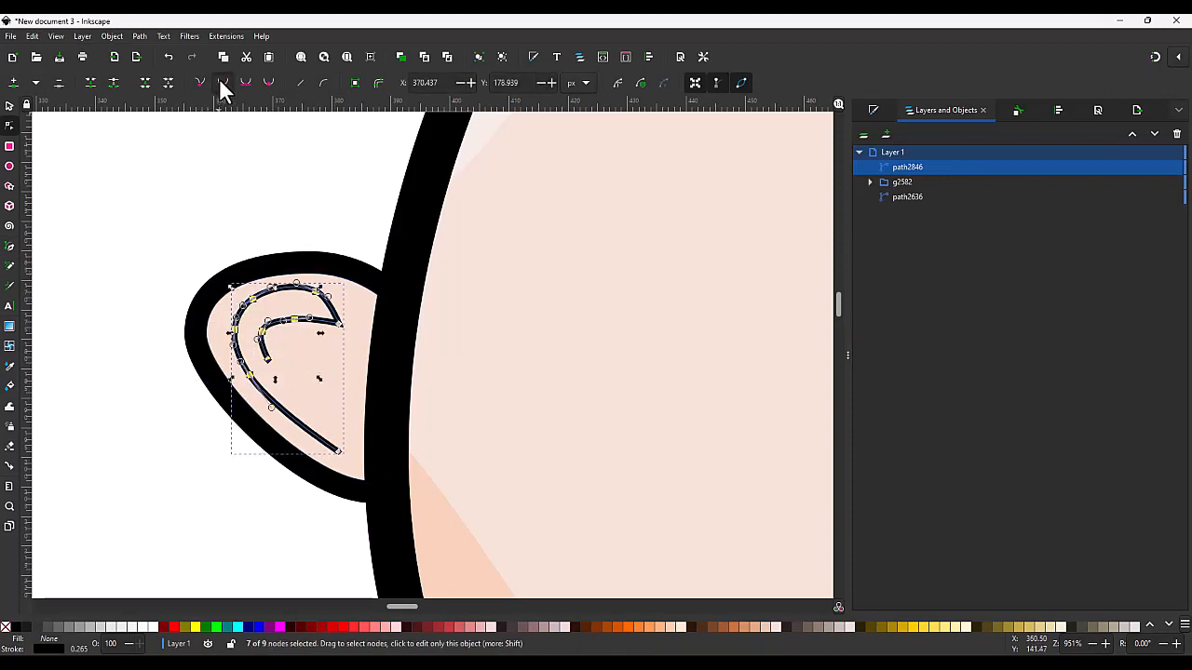
{"action": "left_click", "coordinate": [275, 222]}
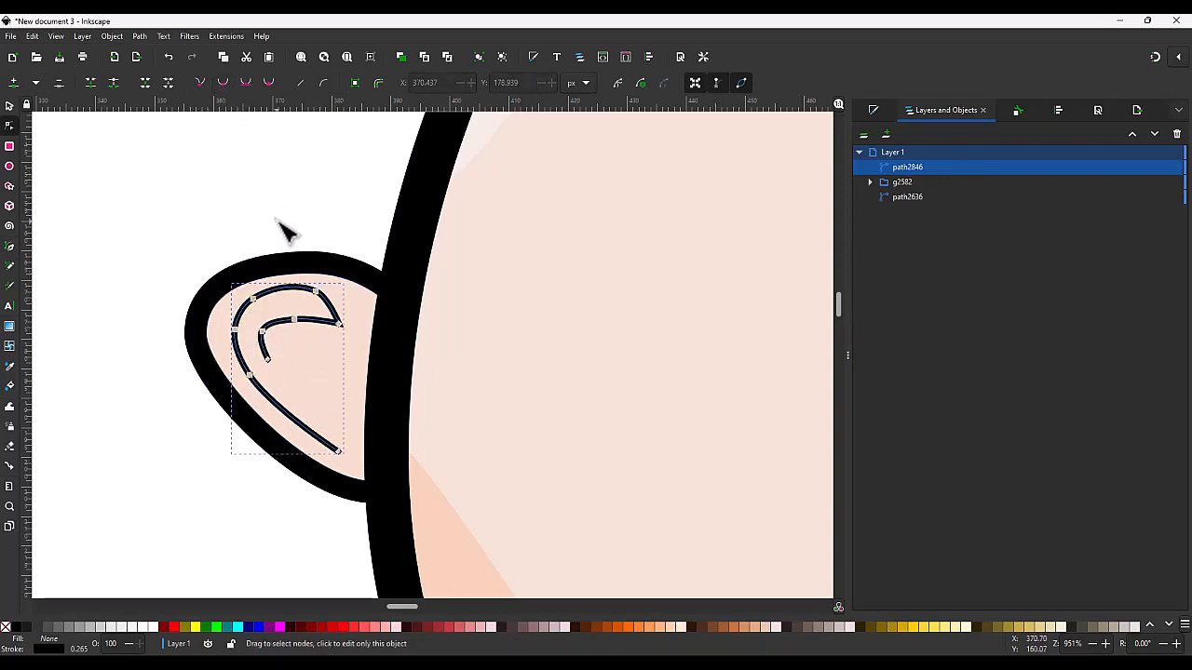
- Fill the inner-ear path with a flat skin tone sampled from the drawing, raised to saturation 22 (RGBA f4d4bfff)
{"action": "key", "text": "s"}
{"action": "left_click", "coordinate": [874, 110]}
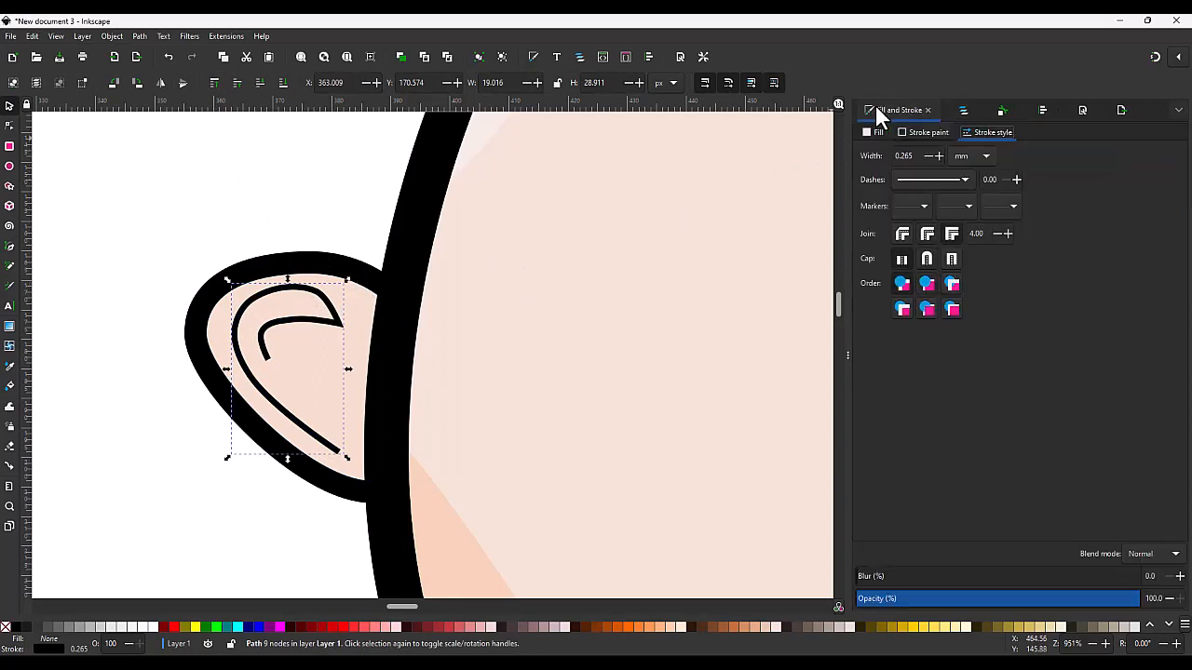
{"action": "left_click", "coordinate": [877, 132]}
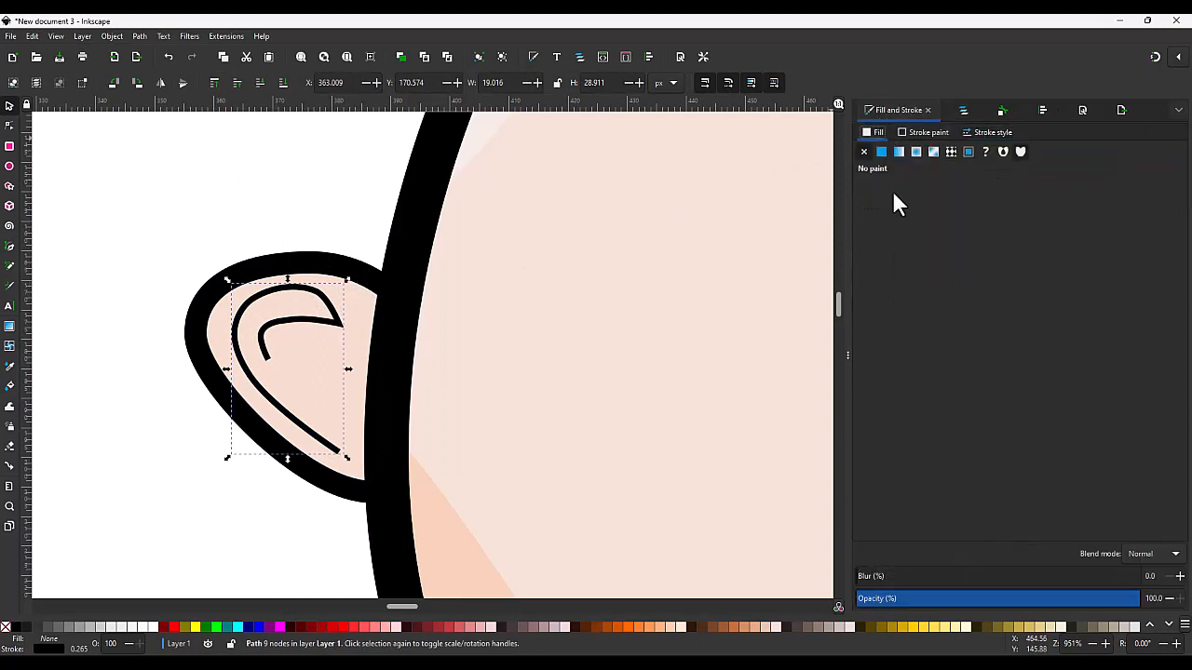
{"action": "left_click", "coordinate": [881, 152]}
{"action": "left_click", "coordinate": [893, 527]}
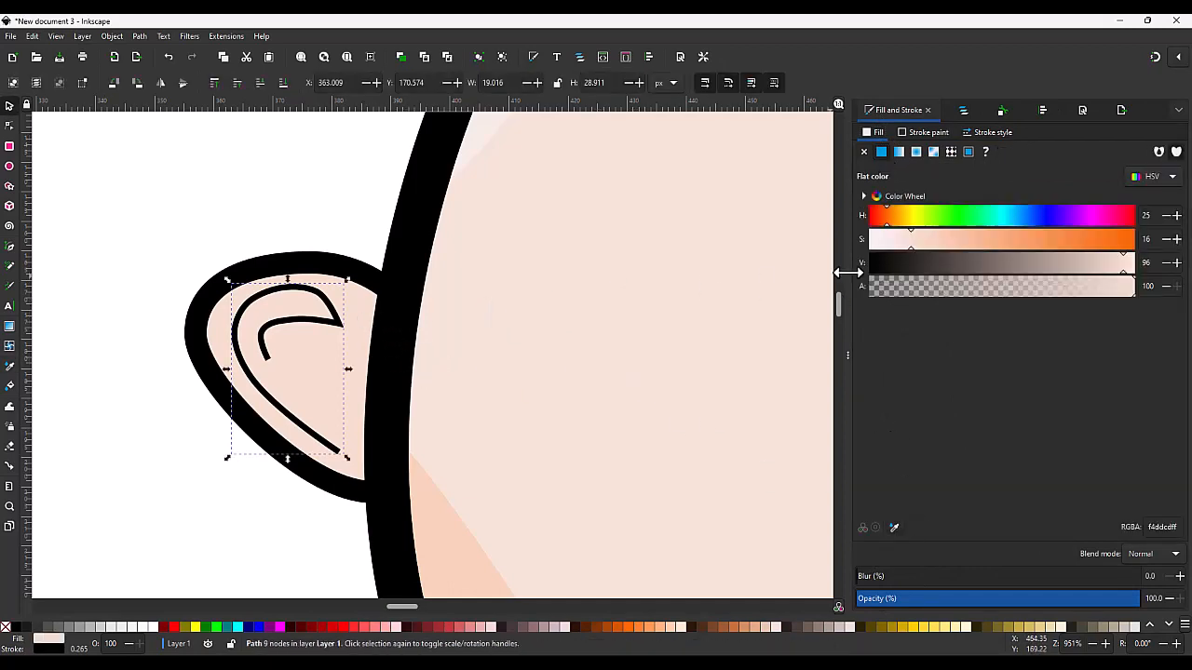
{"action": "left_click", "coordinate": [927, 245]}
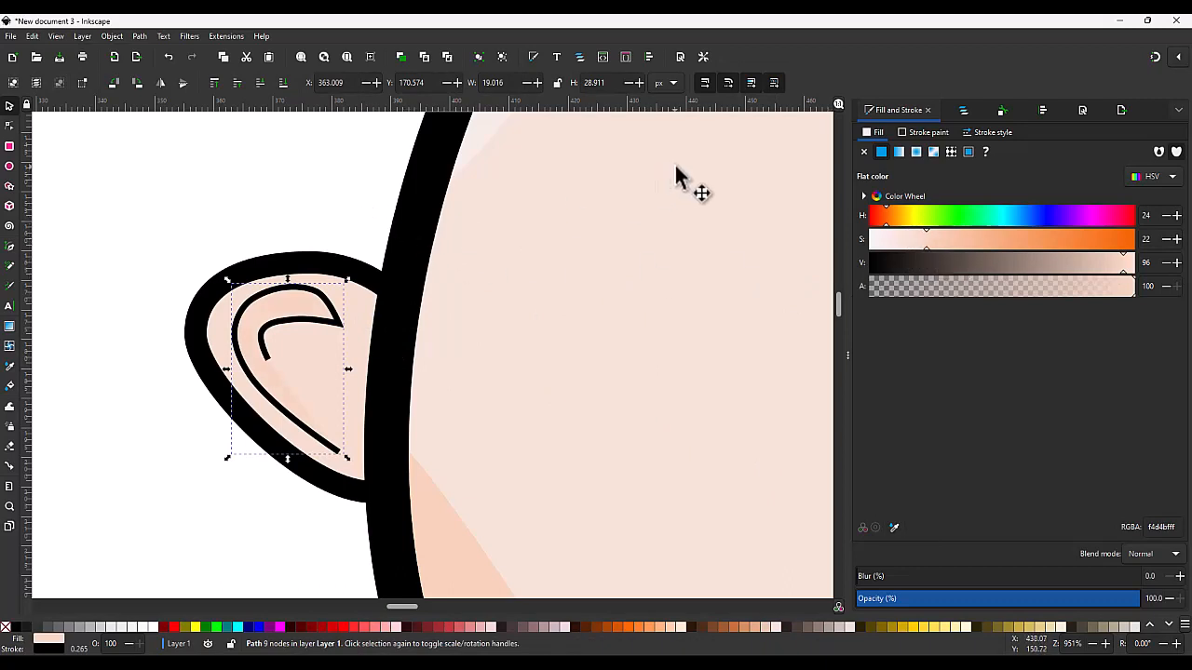
- Give the inner-ear path a 0.15 mm stroke in the sampled chin-shadow color darkened to value 47 (RGBA 77665aff)
{"action": "left_click", "coordinate": [986, 132]}
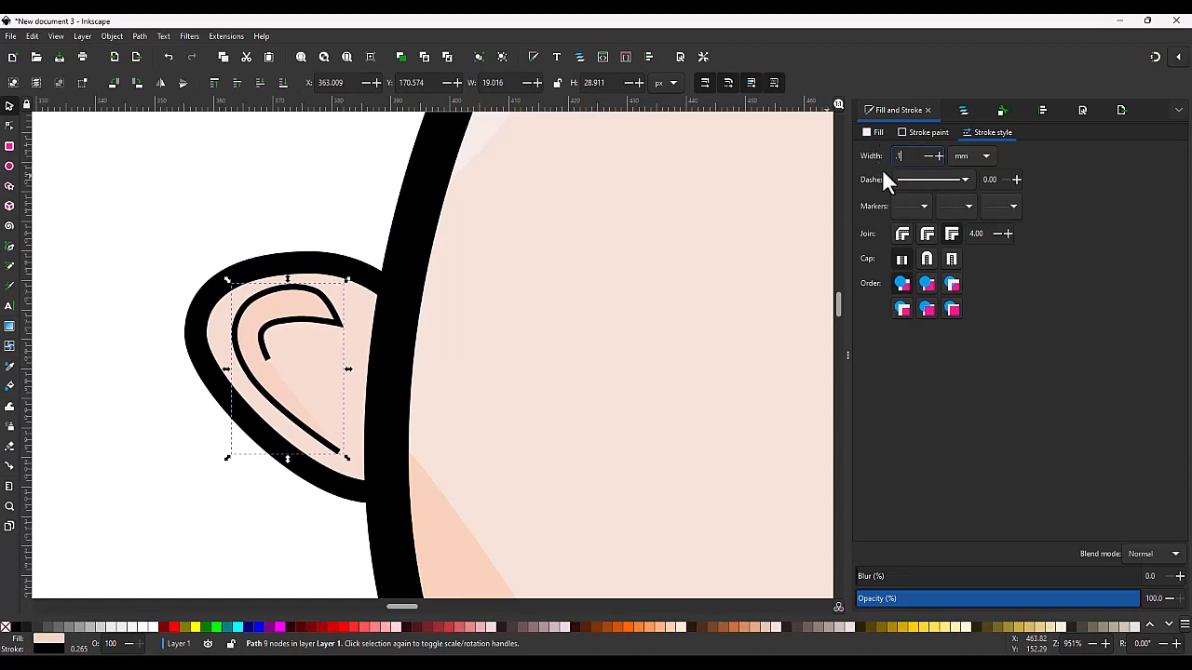
{"action": "type", "text": "5"}
{"action": "key", "text": "Return"}
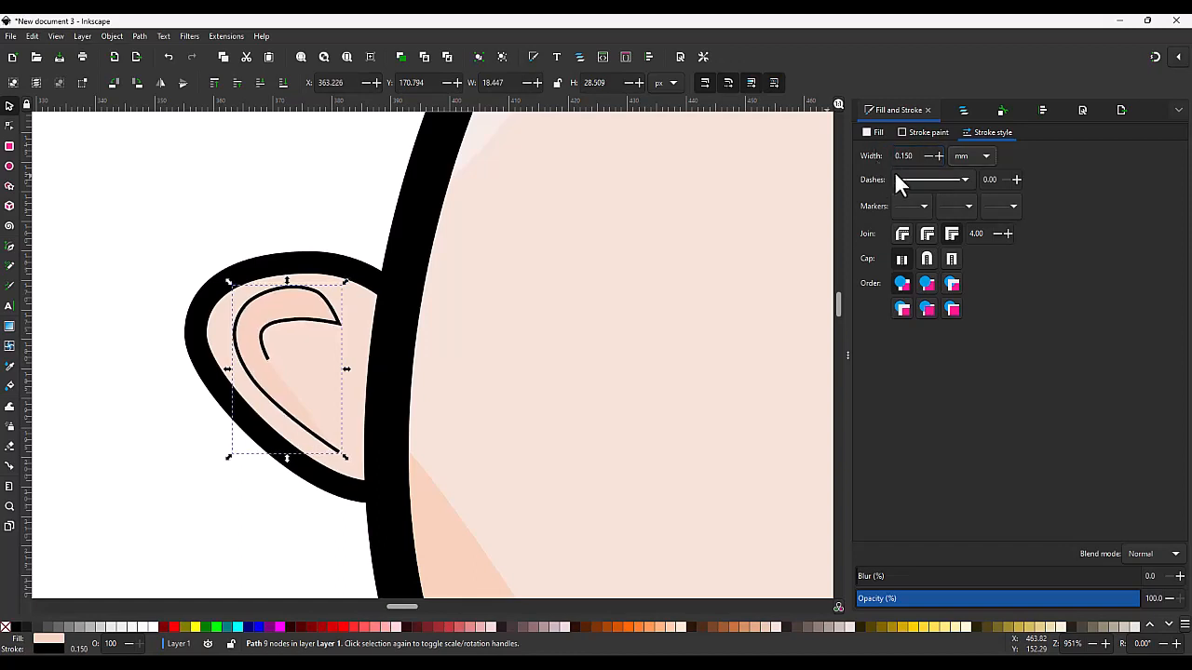
{"action": "left_click", "coordinate": [926, 133]}
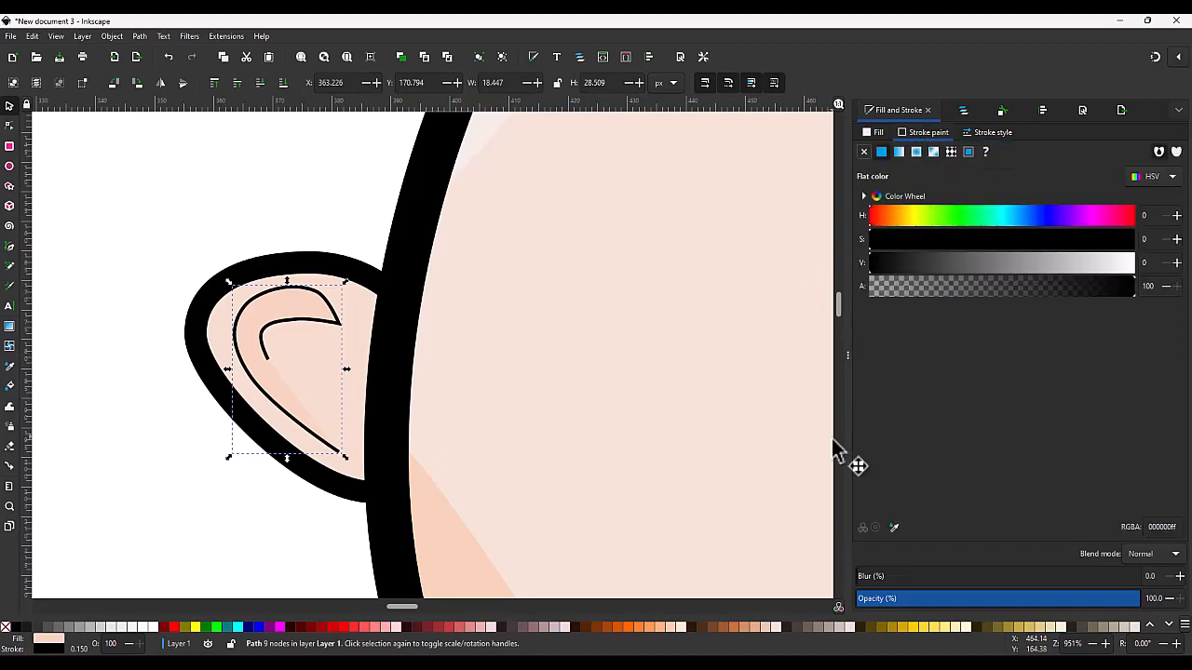
{"action": "left_click", "coordinate": [894, 527]}
{"action": "left_click", "coordinate": [443, 543]}
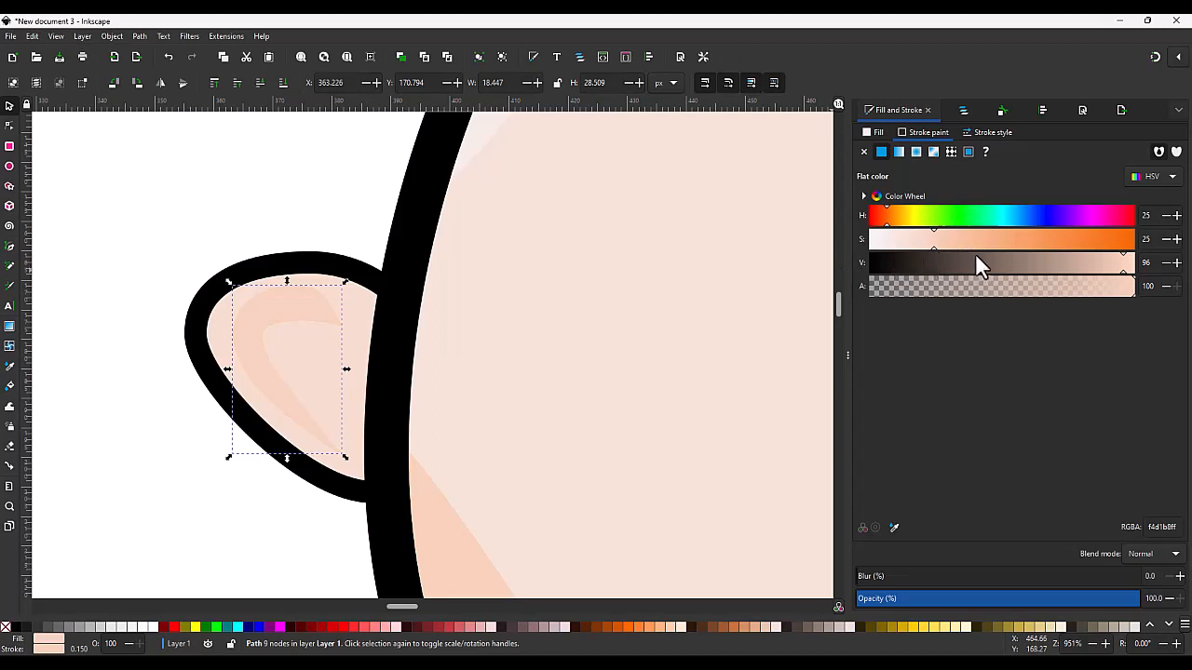
{"action": "left_click_drag", "start_coordinate": [1112, 266], "coordinate": [1067, 260]}
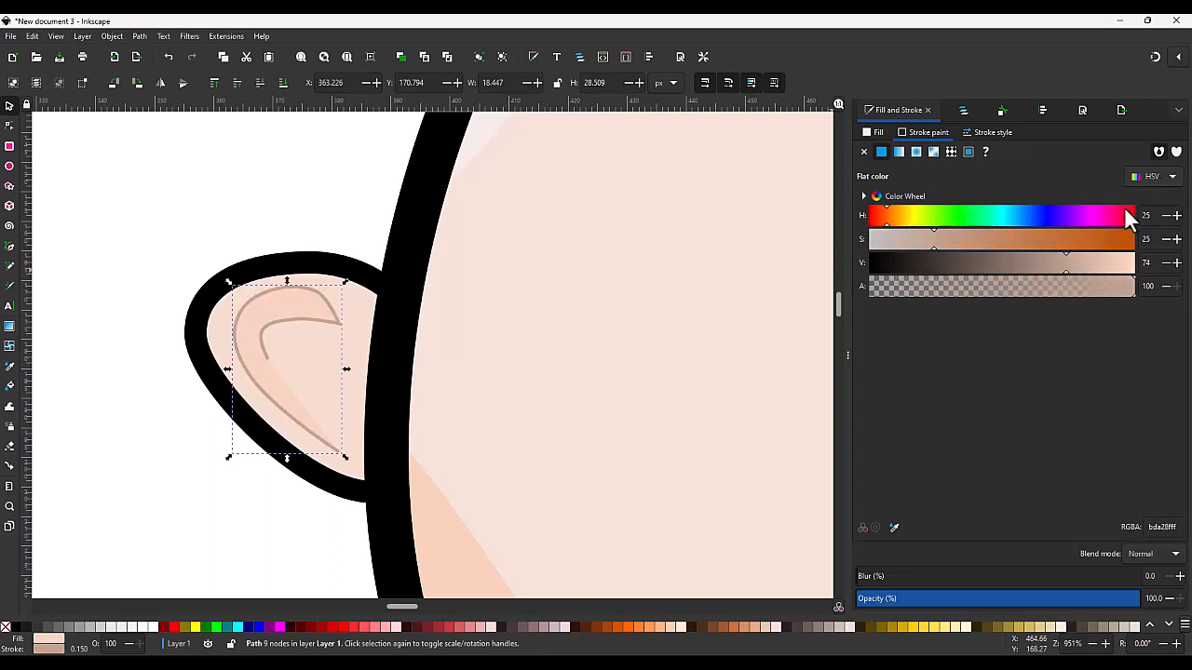
{"action": "left_click_drag", "start_coordinate": [1065, 270], "coordinate": [993, 267]}
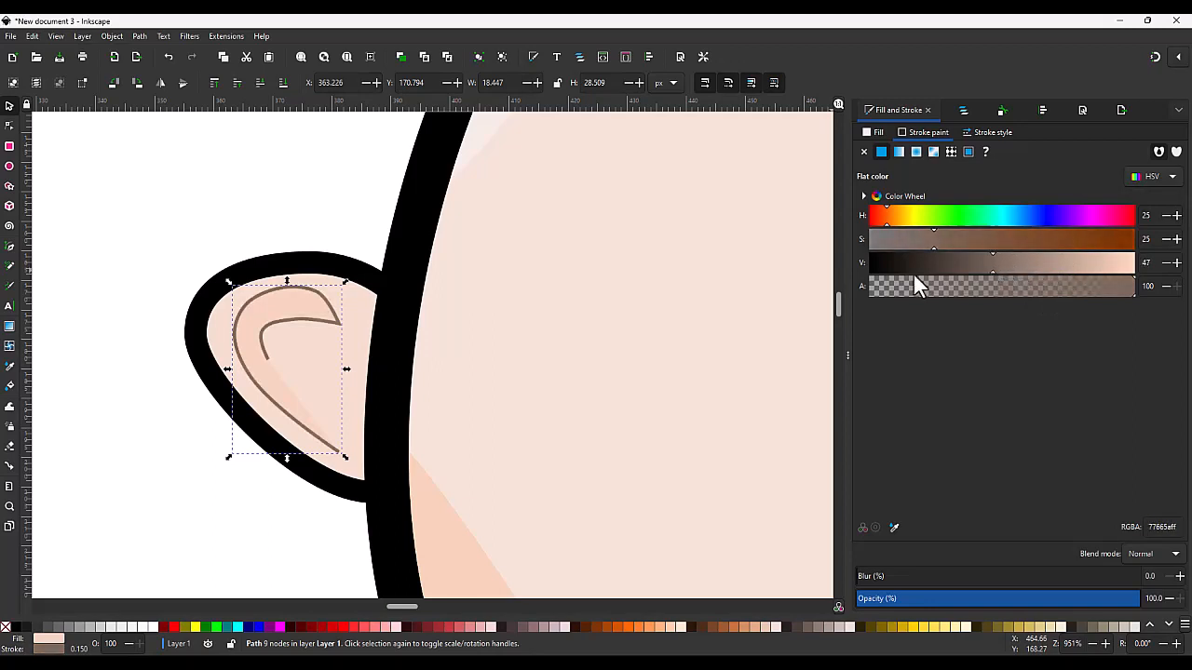
- Try to curve the inner-ear fold's pointed tip by pulling two handles out of its corner node, and undo it
{"action": "key", "text": "n"}
{"action": "left_click", "coordinate": [339, 324]}
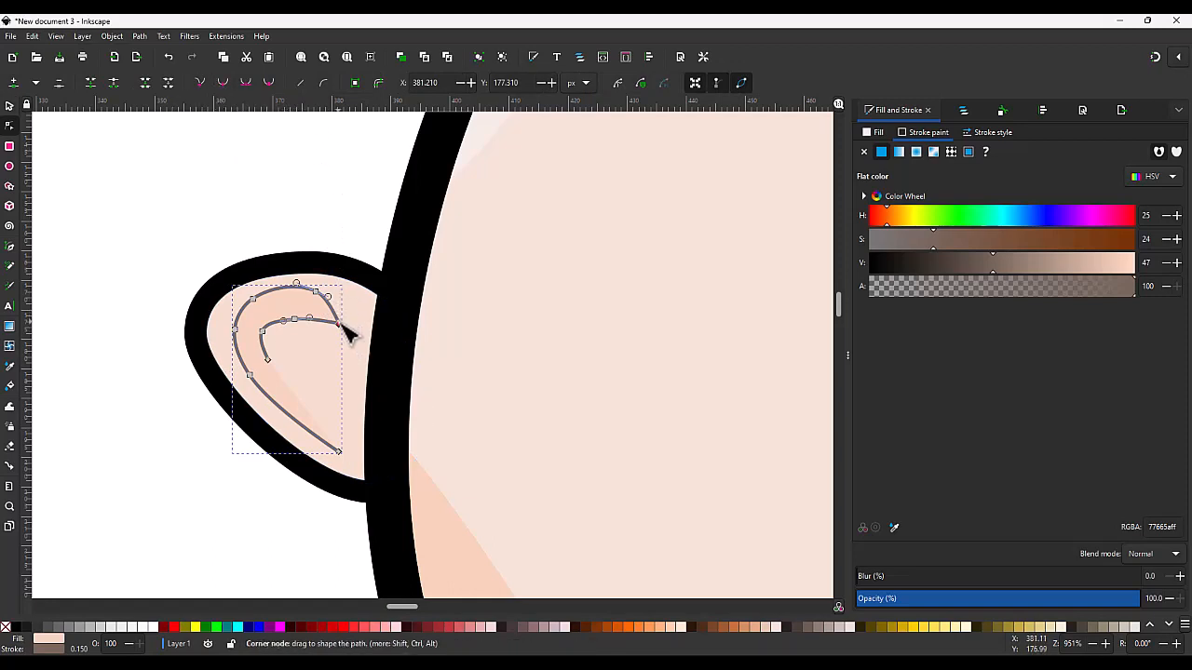
{"action": "mouse_move", "coordinate": [342, 325]}
{"action": "left_mouse_down"}
{"action": "mouse_move", "coordinate": [338, 300]}
{"action": "mouse_move", "coordinate": [341, 324]}
{"action": "left_mouse_up"}
{"action": "scroll", "coordinate": [343, 320], "scroll_direction": "up", "scroll_amount": 3}
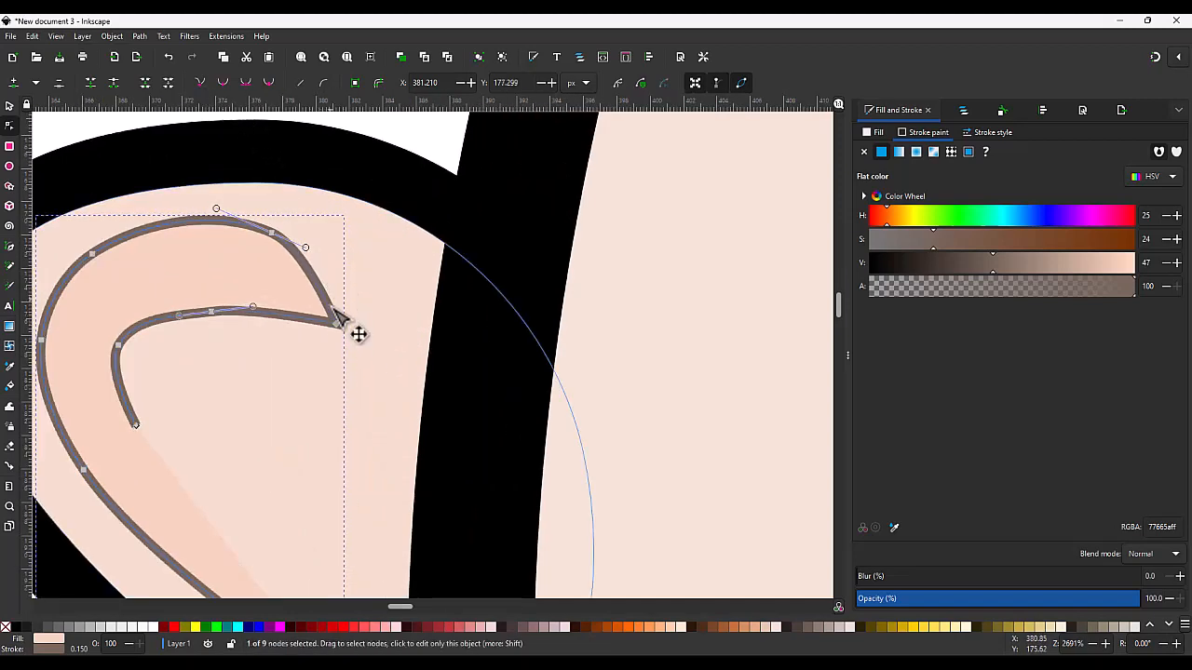
{"action": "left_click_drag", "start_coordinate": [338, 324], "coordinate": [330, 279]}
{"action": "left_click_drag", "start_coordinate": [338, 324], "coordinate": [283, 322]}
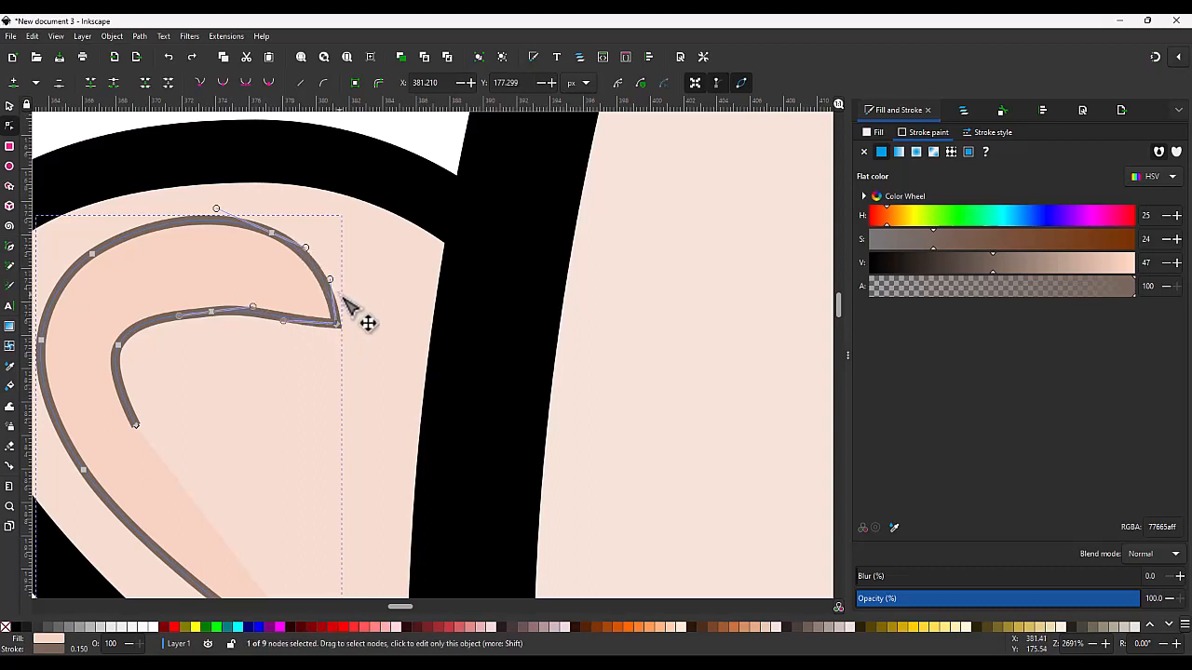
{"action": "key", "text": "ctrl+z"}
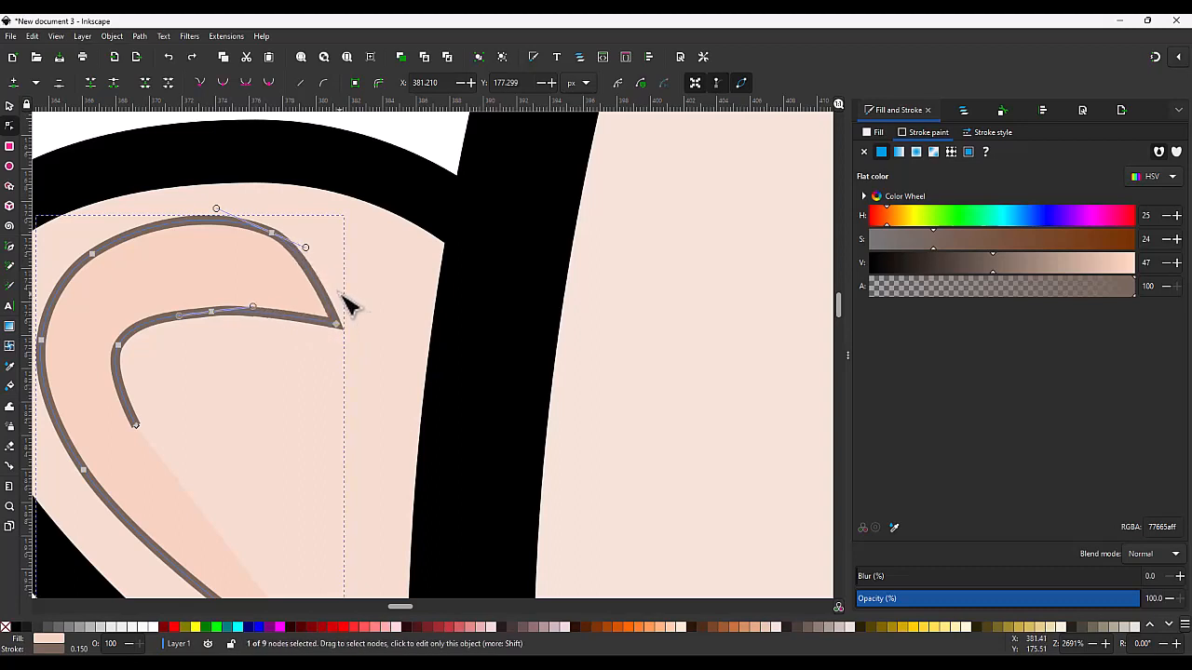
- Make the fold's tip node smooth, then adjust its two handles separately so the tip tapers to a gently curved point
{"action": "left_click", "coordinate": [226, 81]}
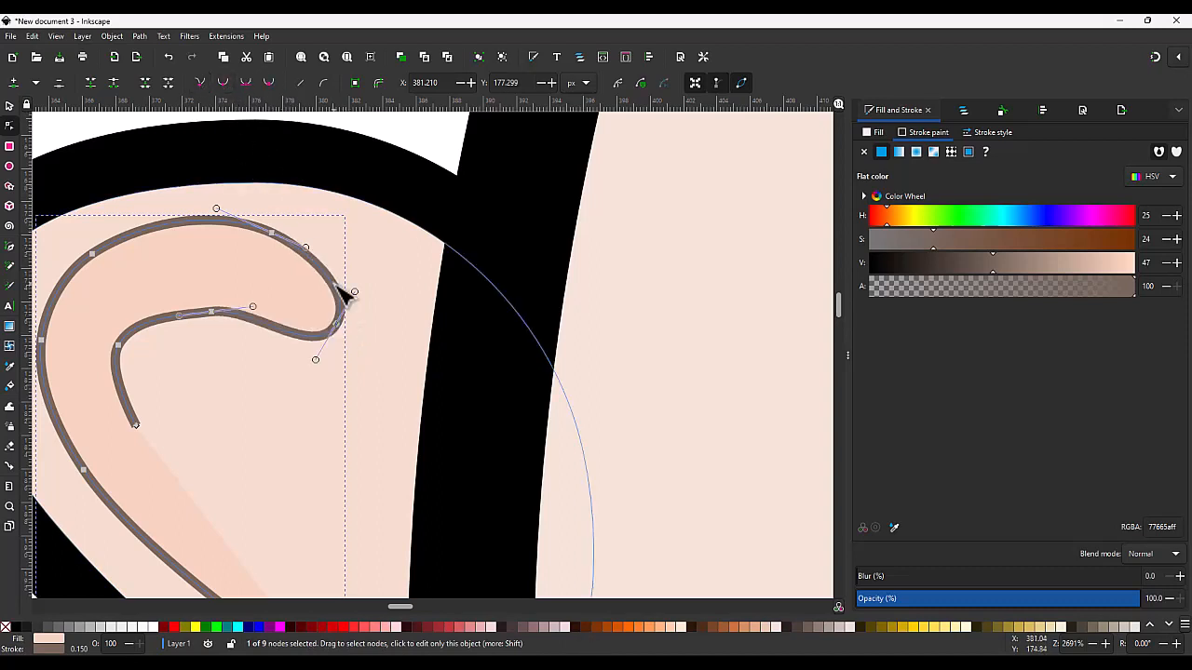
{"action": "left_click_drag", "start_coordinate": [352, 291], "coordinate": [308, 275]}
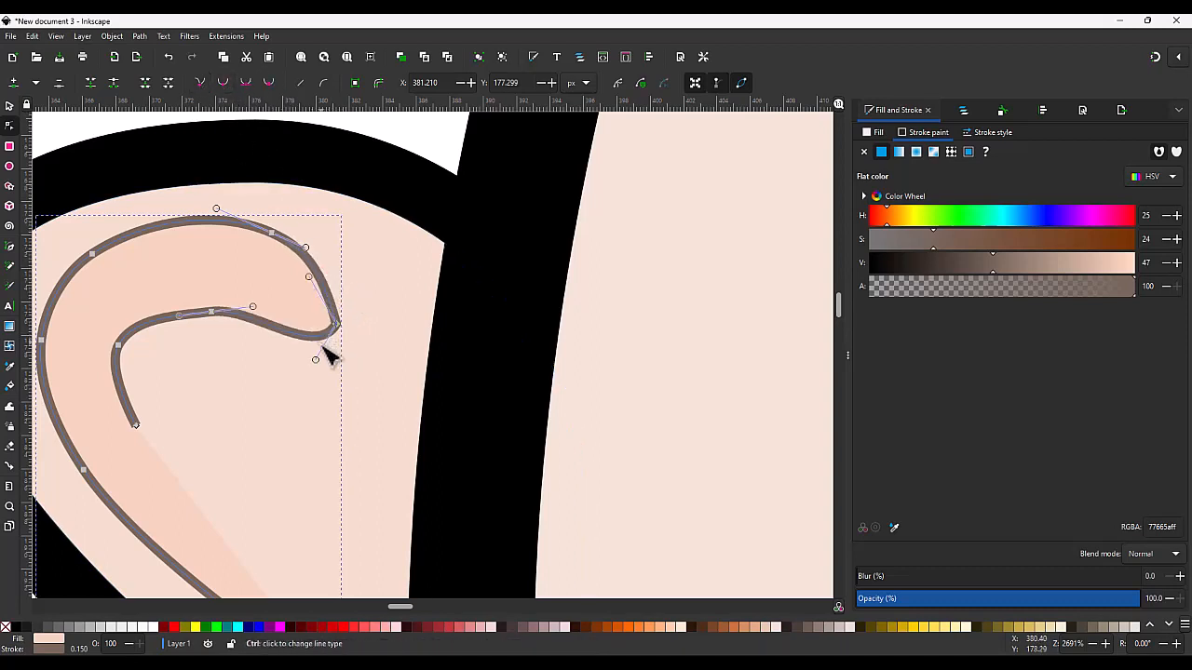
{"action": "left_click_drag", "start_coordinate": [316, 361], "coordinate": [301, 319]}
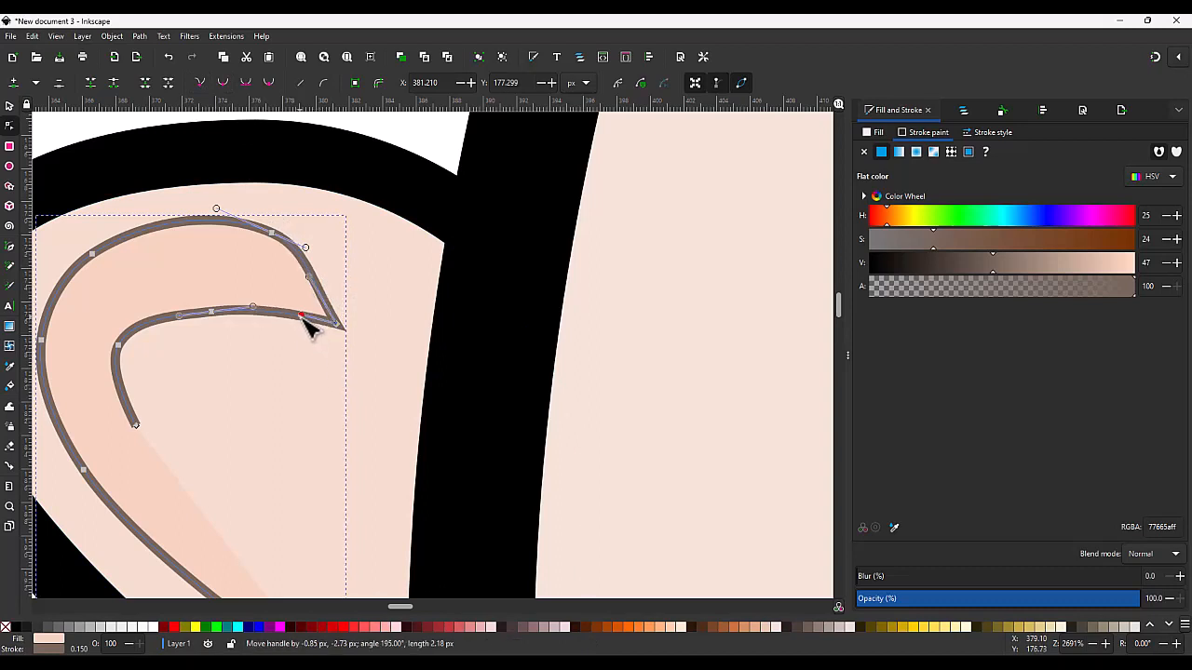
{"action": "left_click_drag", "start_coordinate": [316, 277], "coordinate": [319, 277]}
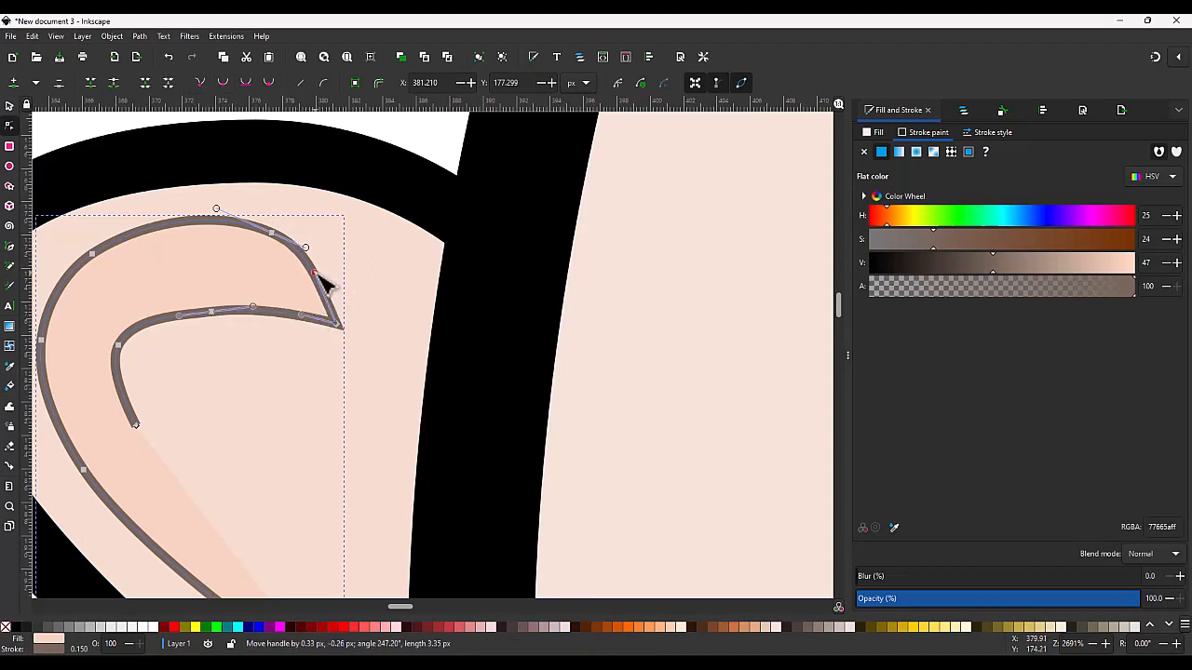
{"action": "scroll", "coordinate": [354, 346], "scroll_direction": "down", "scroll_amount": 3}
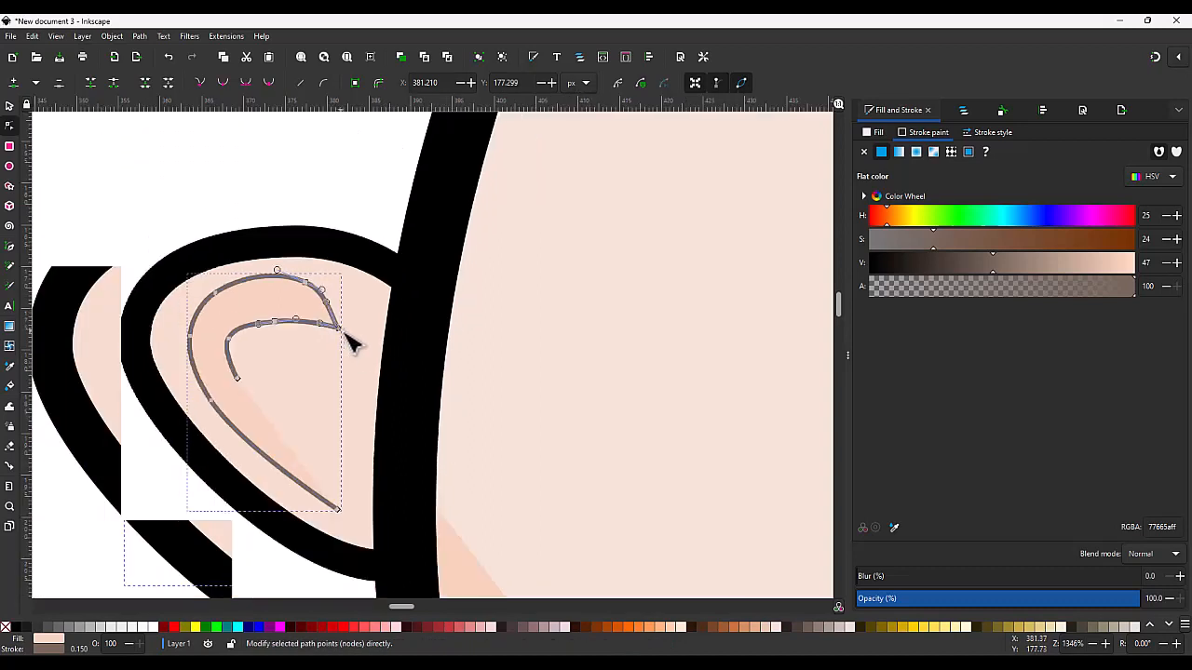
- Group the inner-ear path with the ear outline and place the ear group behind the head
{"action": "key", "text": "s"}
{"action": "scroll", "coordinate": [352, 317], "scroll_direction": "down", "scroll_amount": 2}
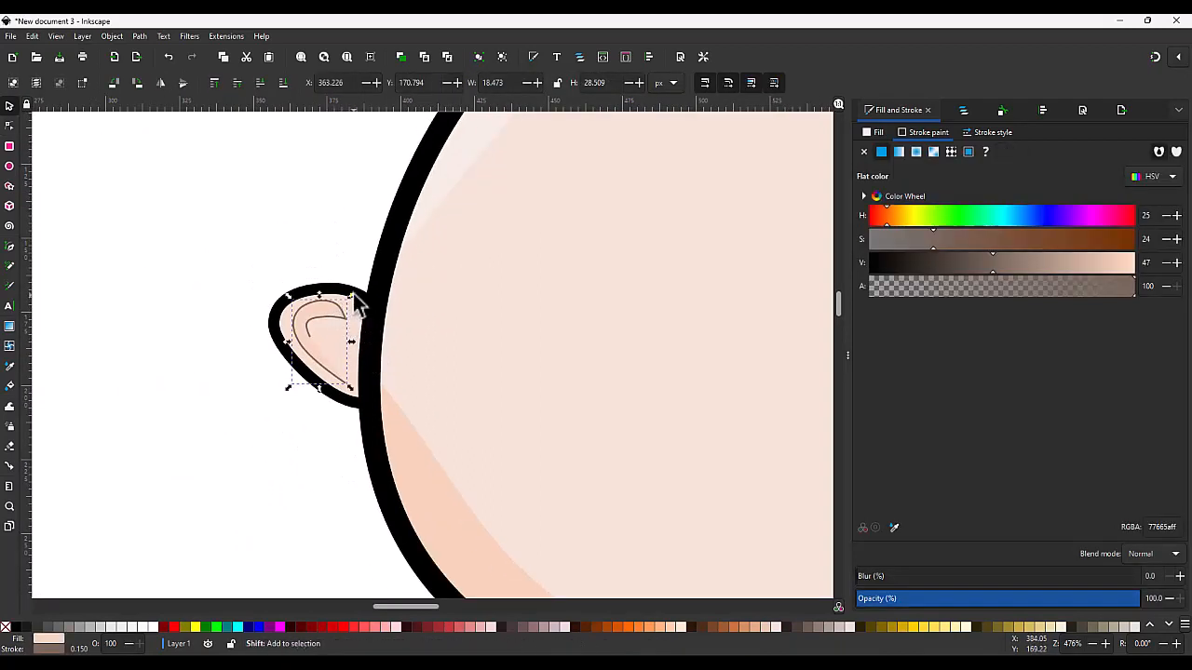
{"action": "left_click", "coordinate": [357, 303], "text": "shift"}
{"action": "key", "text": "ctrl+g"}
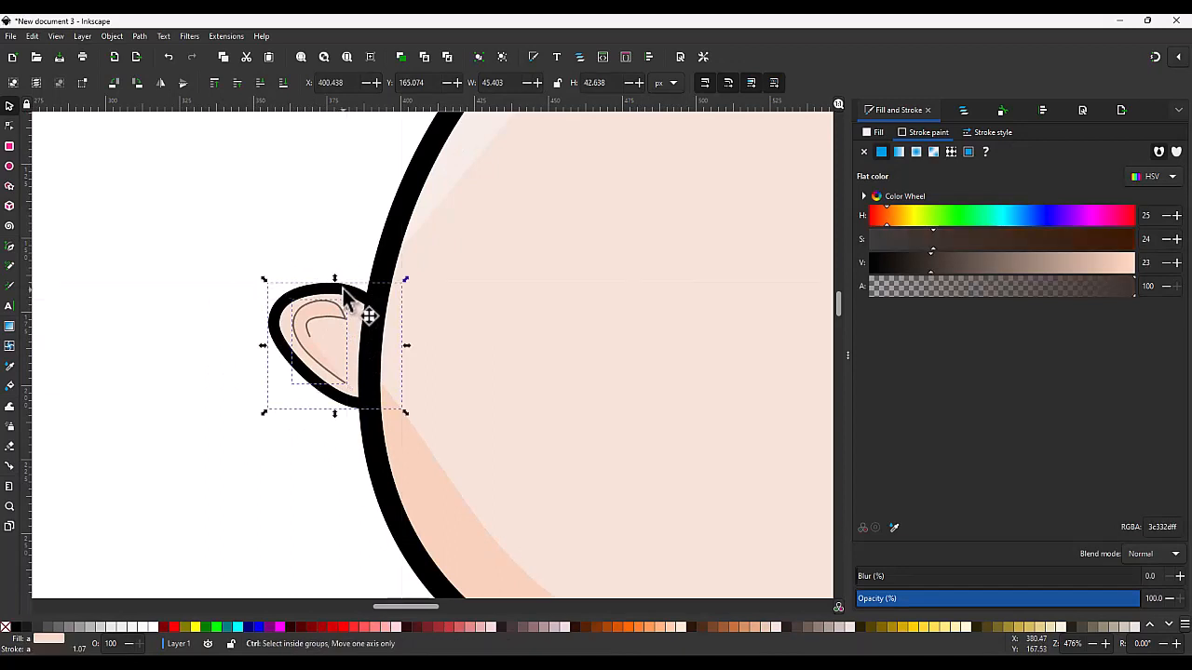
{"action": "key", "text": "Page_Down"}
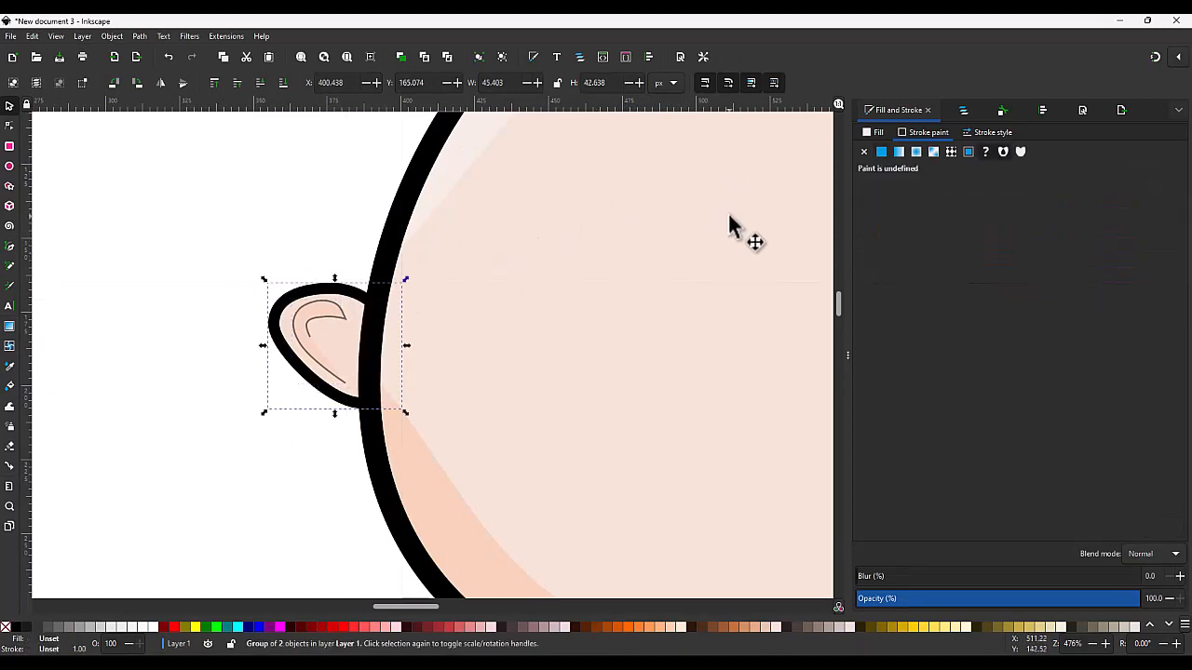
- Duplicate the ear group, flip the copy horizontally, and place it behind the head's right edge at about X 668, Y 165 px
{"action": "key", "text": "Page_Up"}
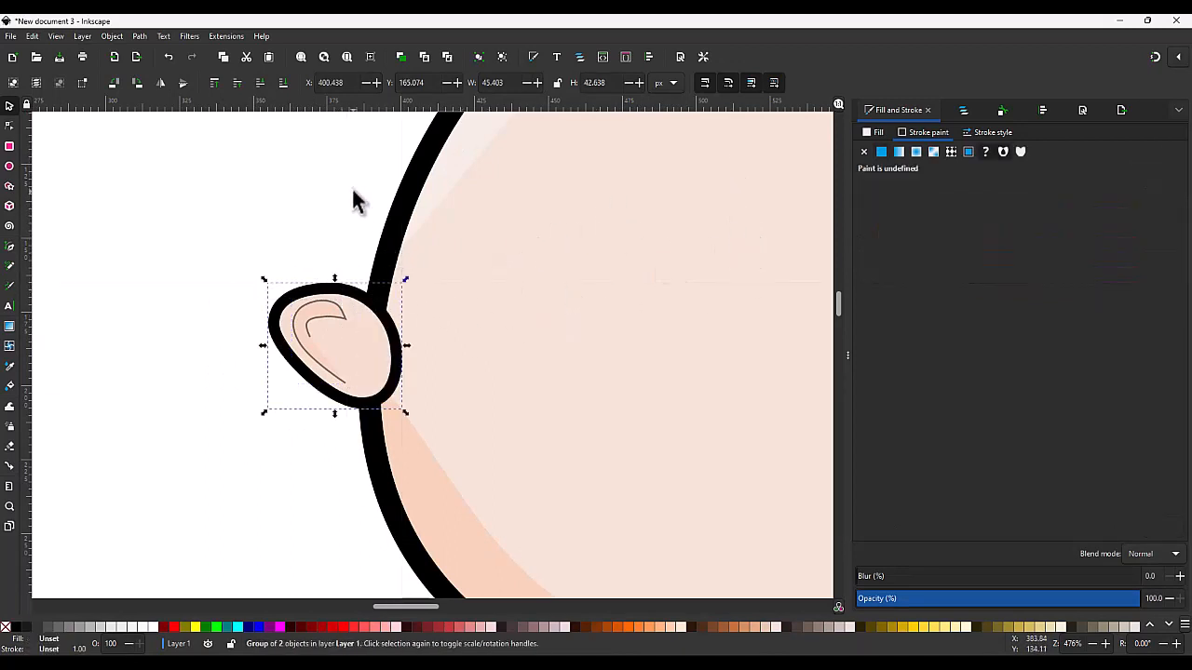
{"action": "left_click", "coordinate": [159, 82]}
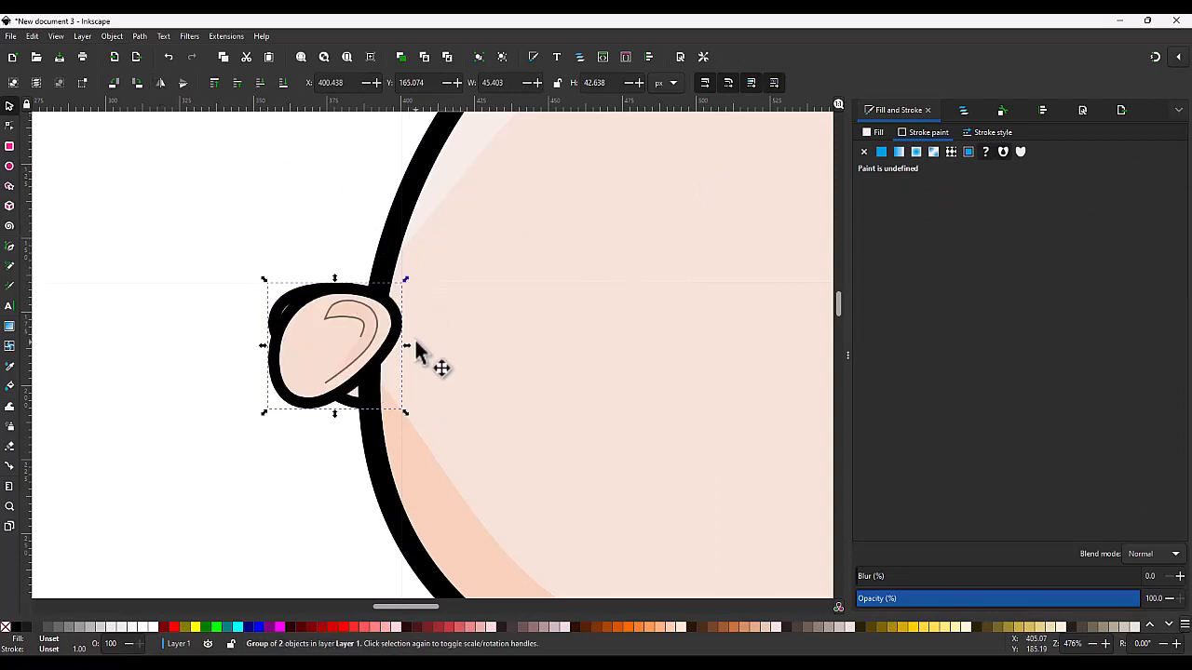
{"action": "scroll", "coordinate": [431, 363], "scroll_direction": "down", "scroll_amount": 2, "text": "ctrl"}
{"action": "left_click_drag", "start_coordinate": [388, 321], "coordinate": [768, 315]}
{"action": "key", "text": "Page_Down"}
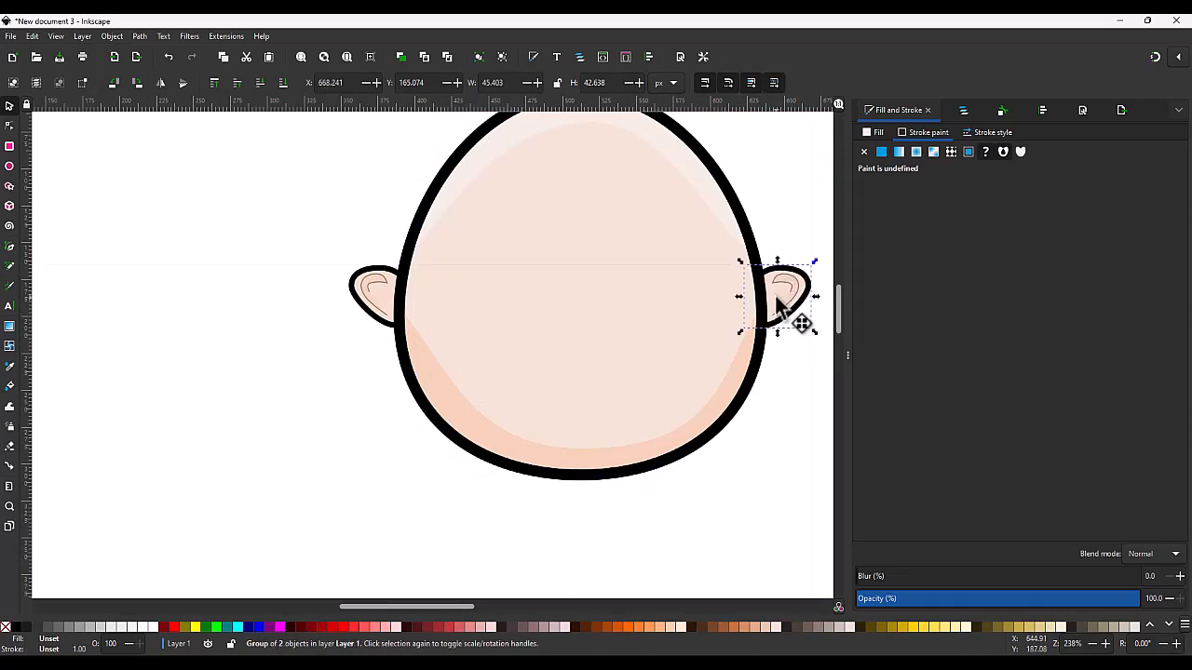
- Nudge the duplicated ear slightly inward to X 666.56 px behind the head's right edge and deselect it
{"action": "left_click_drag", "start_coordinate": [779, 309], "coordinate": [777, 308]}
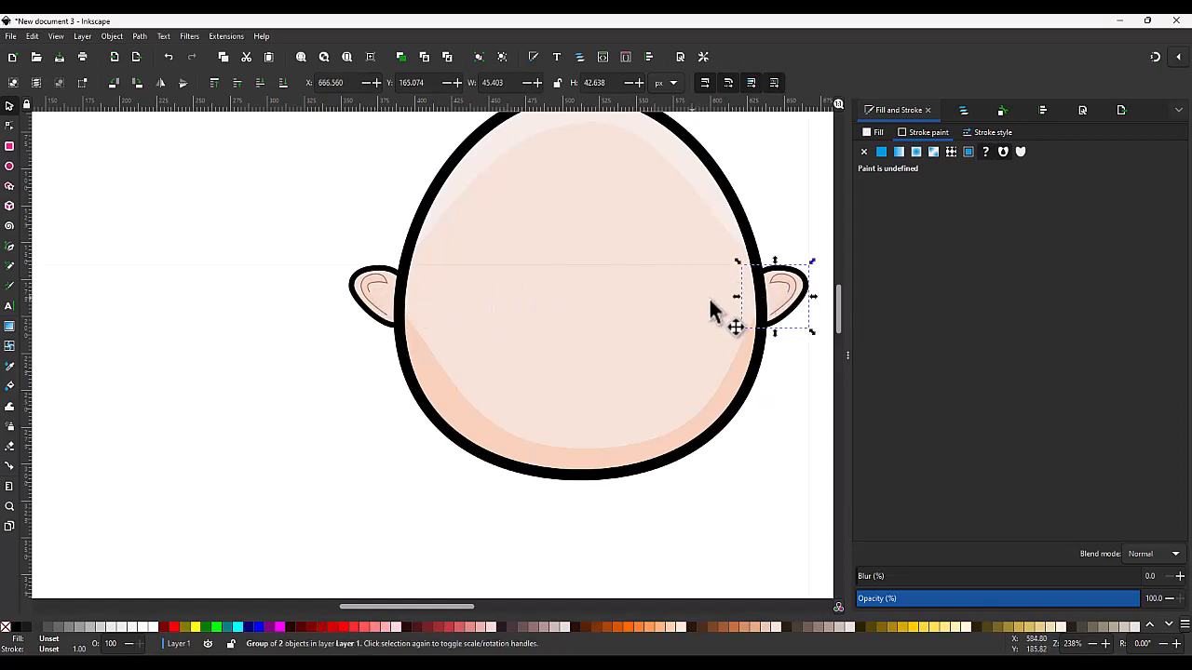
{"action": "scroll", "coordinate": [546, 372], "scroll_direction": "down", "scroll_amount": 2, "text": "ctrl"}
{"action": "scroll", "coordinate": [716, 345], "scroll_direction": "up", "scroll_amount": 1, "text": "ctrl"}
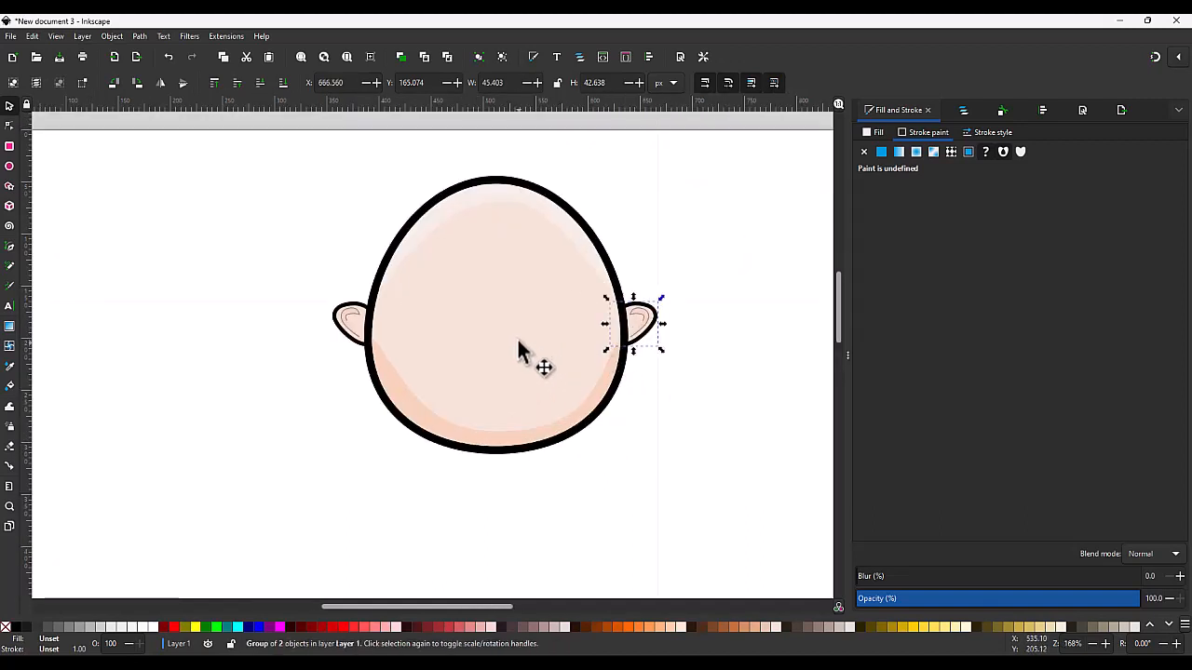
{"action": "left_click", "coordinate": [722, 270]}
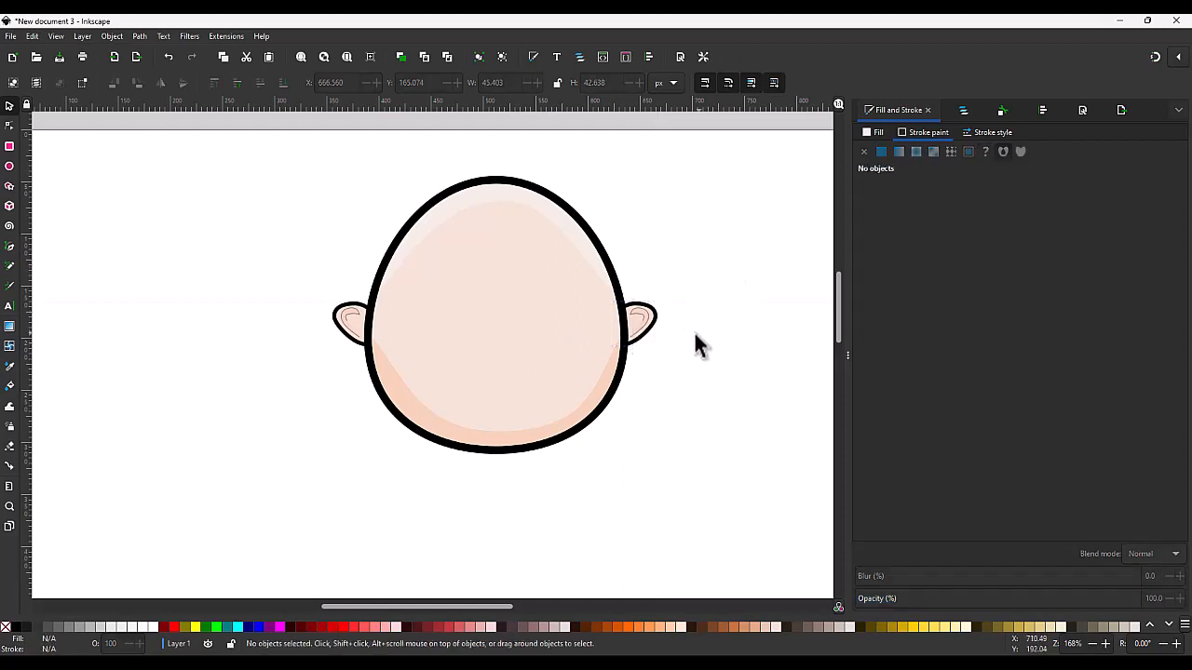
- Select both ear groups and move them straight down together to Y 188.262 px
{"action": "left_click", "coordinate": [633, 319]}
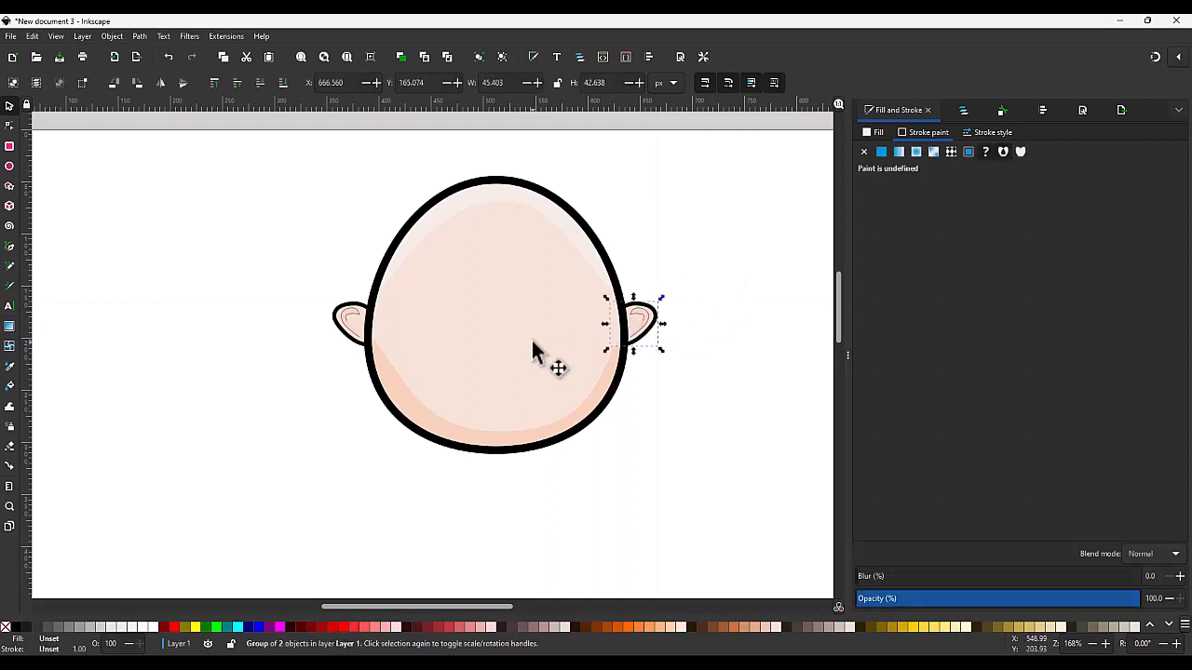
{"action": "left_click", "coordinate": [316, 381]}
{"action": "left_click", "coordinate": [355, 324]}
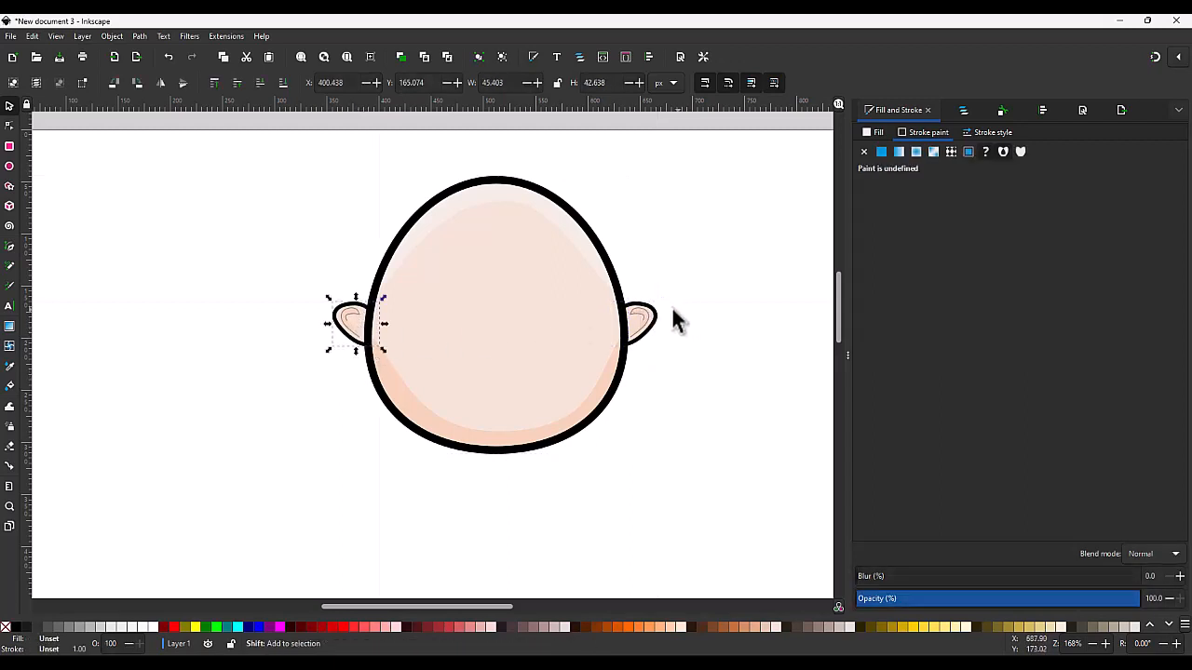
{"action": "left_click", "coordinate": [634, 322], "text": "shift"}
{"action": "key", "text": "ctrl"}
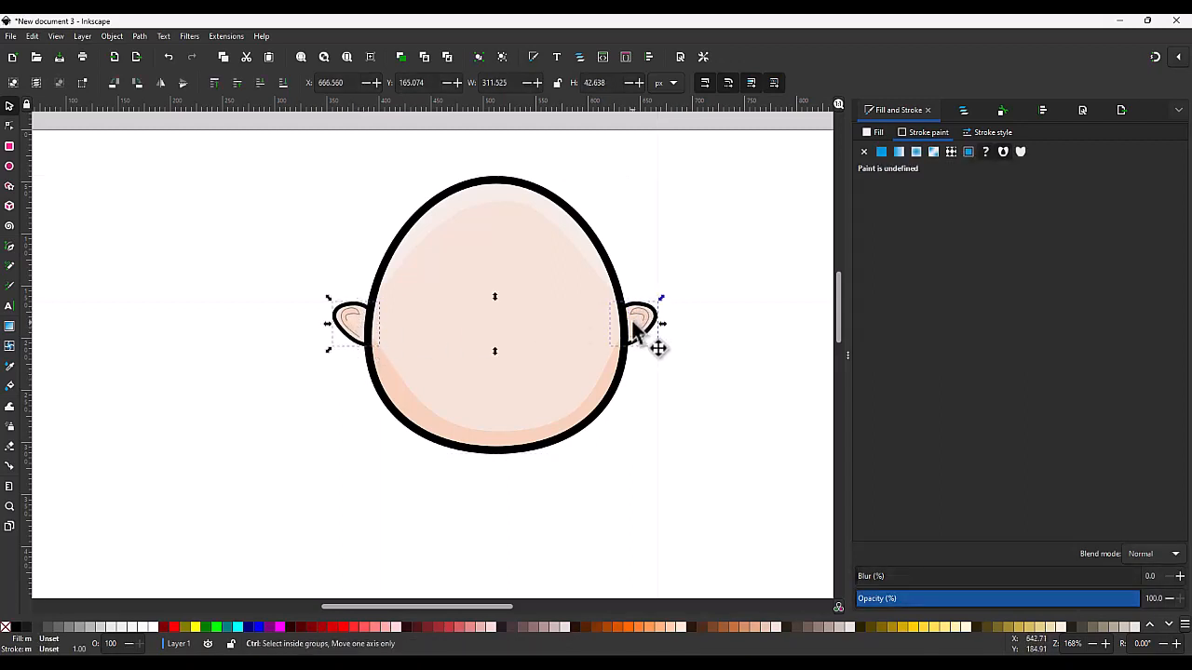
{"action": "left_click_drag", "start_coordinate": [632, 324], "coordinate": [632, 353]}
{"action": "left_click", "coordinate": [691, 360]}
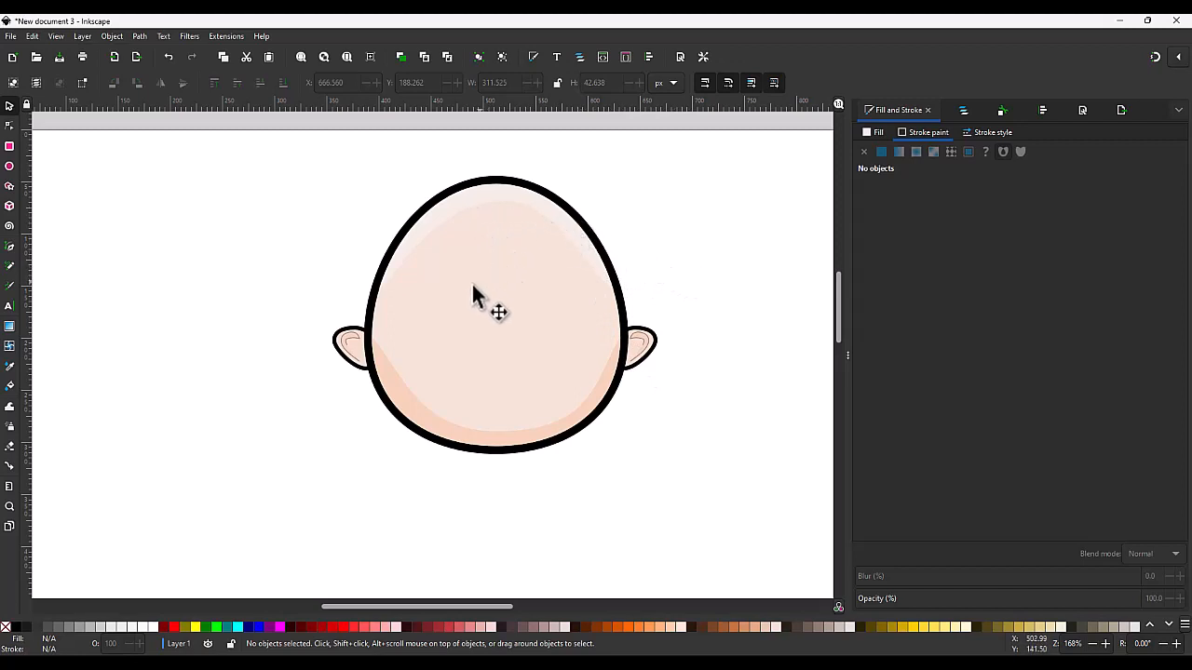
- Save the drawing as ChibiTutorial.svg in the City references folder
{"action": "scroll", "coordinate": [473, 291], "scroll_direction": "down", "scroll_amount": 1}
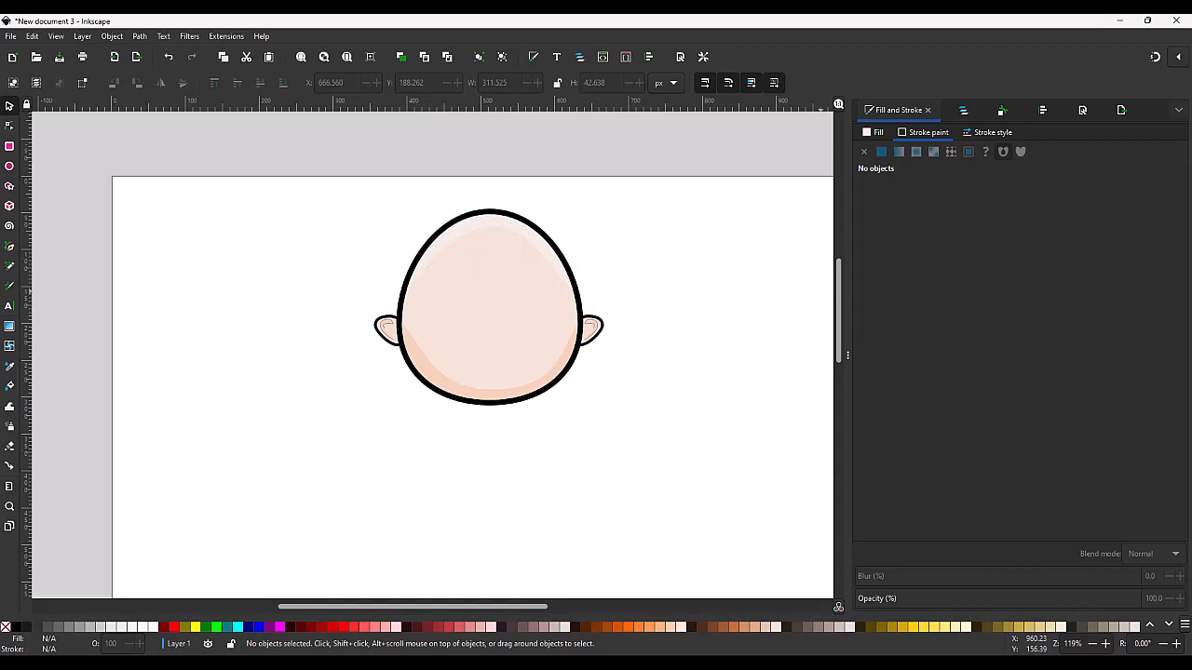
{"action": "scroll", "coordinate": [614, 330], "scroll_direction": "down", "scroll_amount": 3, "text": "ctrl"}
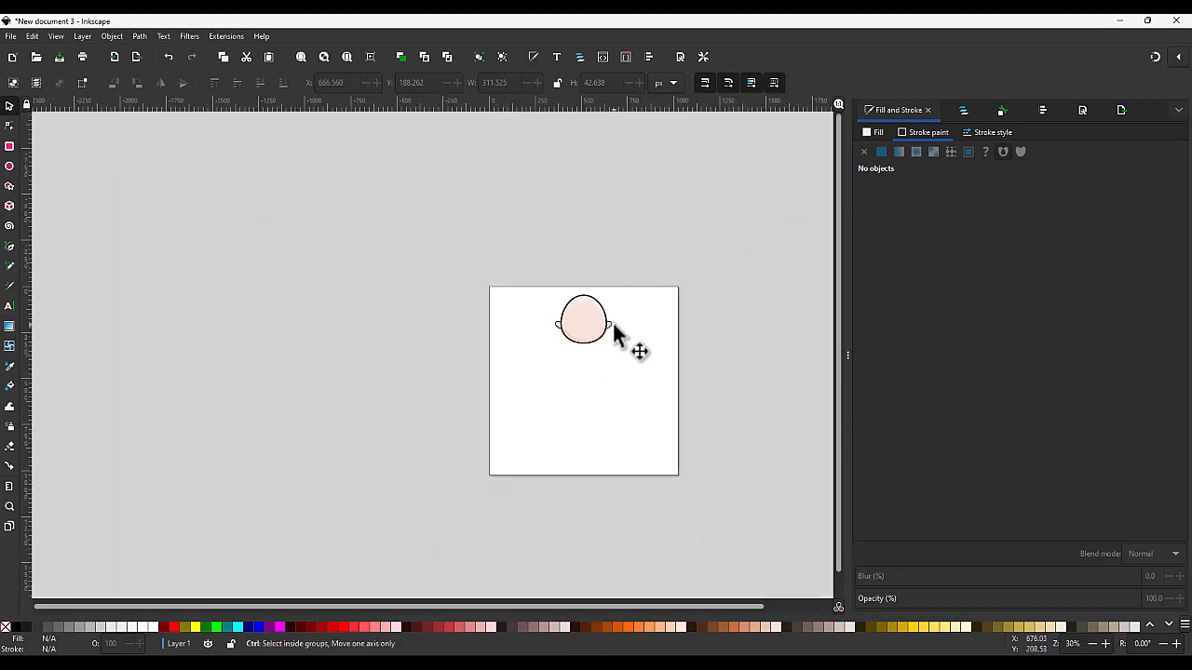
{"action": "scroll", "coordinate": [612, 326], "scroll_direction": "up", "scroll_amount": 2, "text": "ctrl"}
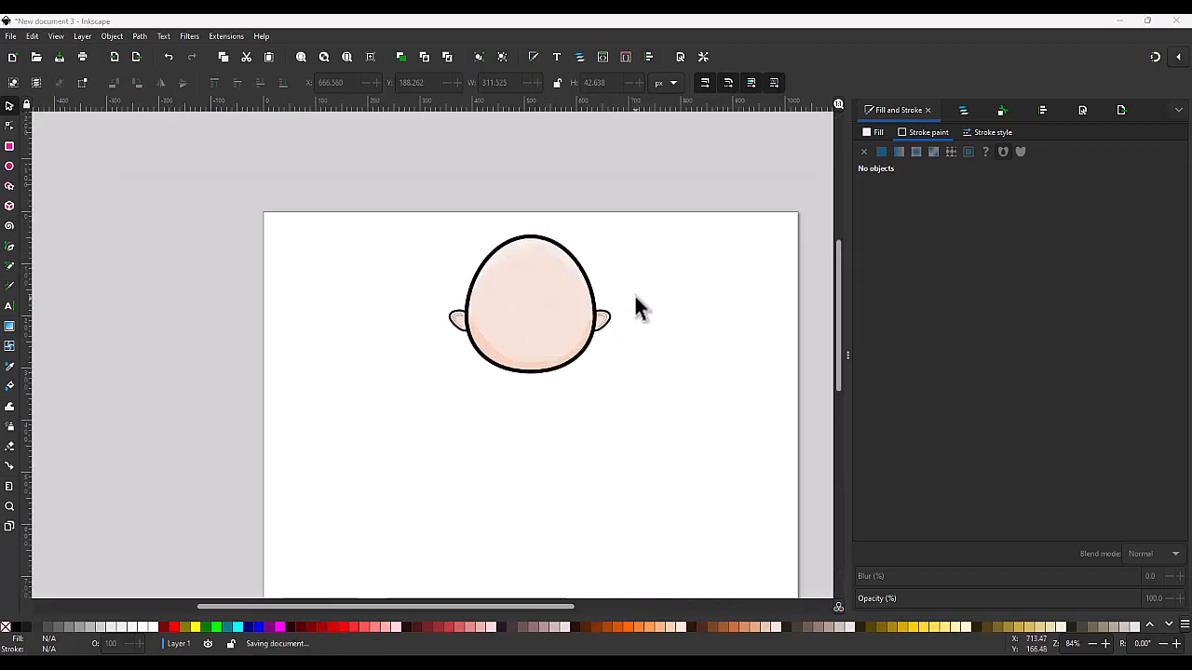
{"action": "key", "text": "ctrl+s"}
{"action": "left_click_drag", "start_coordinate": [660, 45], "coordinate": [1190, 154]}
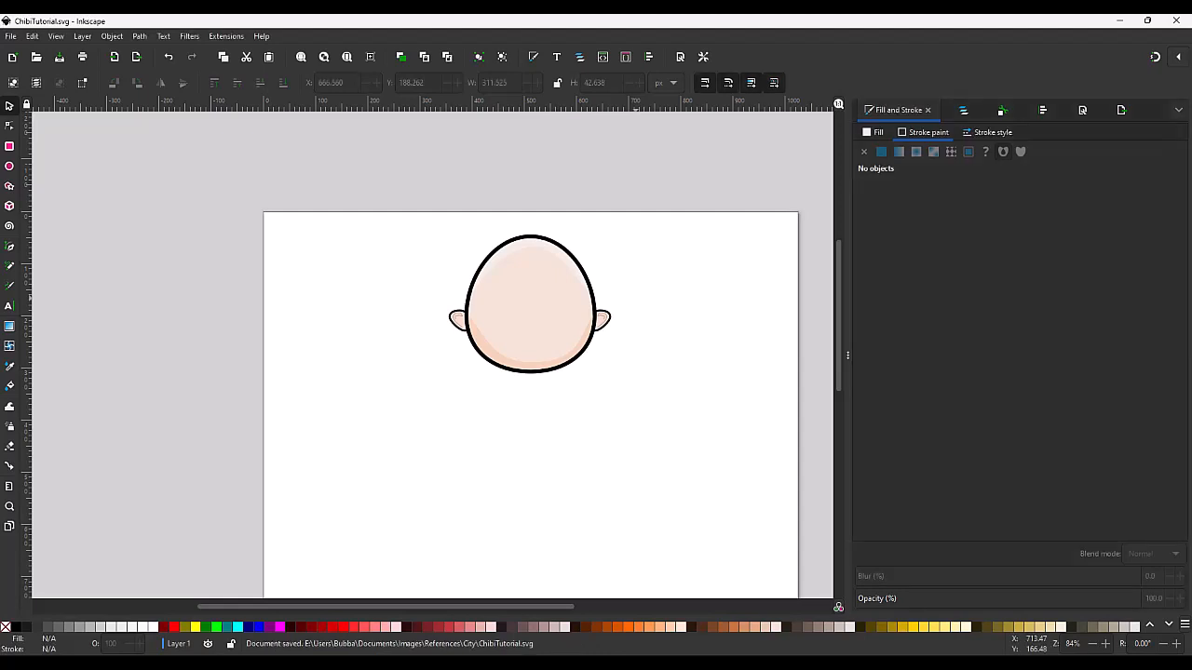
- Darken the chin shadow inside the head group by setting its fill's HSV value to 82
{"action": "left_click", "coordinate": [501, 367], "text": "ctrl"}
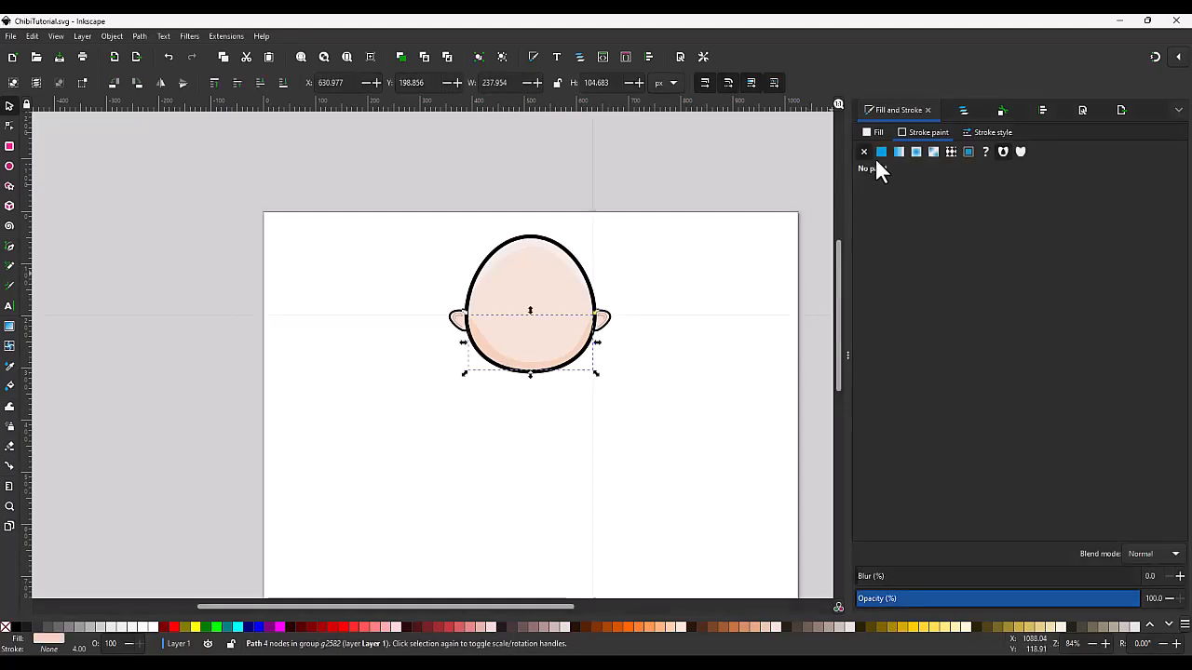
{"action": "left_click", "coordinate": [877, 132]}
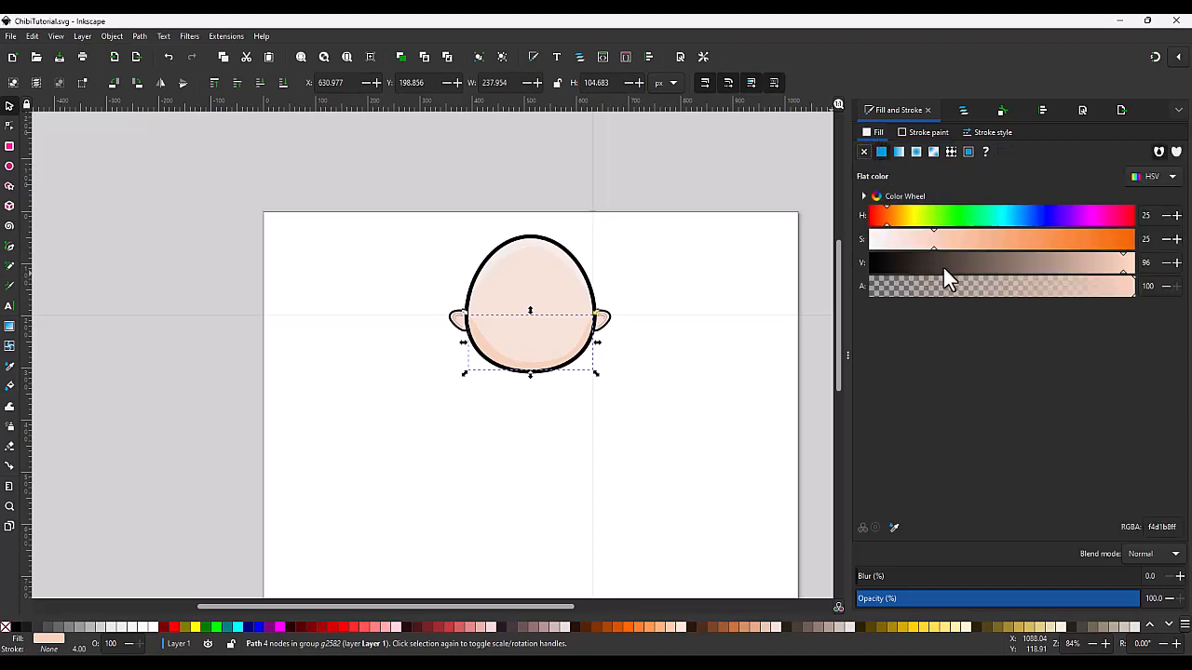
{"action": "left_click_drag", "start_coordinate": [1067, 269], "coordinate": [1089, 267]}
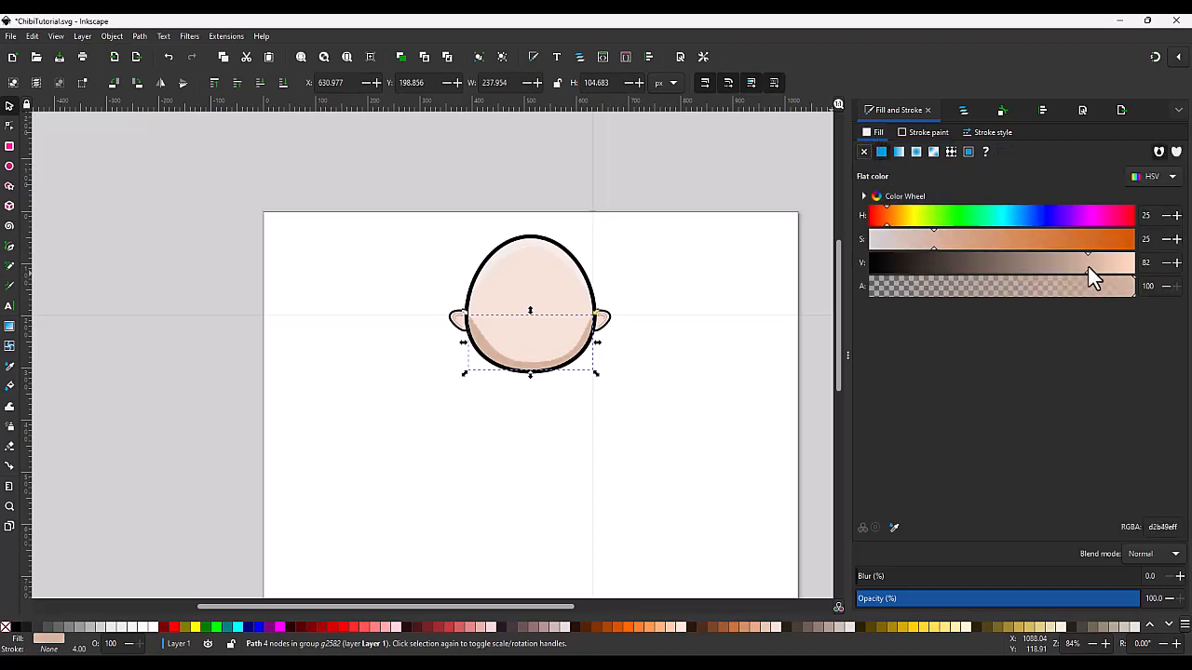
{"action": "left_click", "coordinate": [722, 346]}
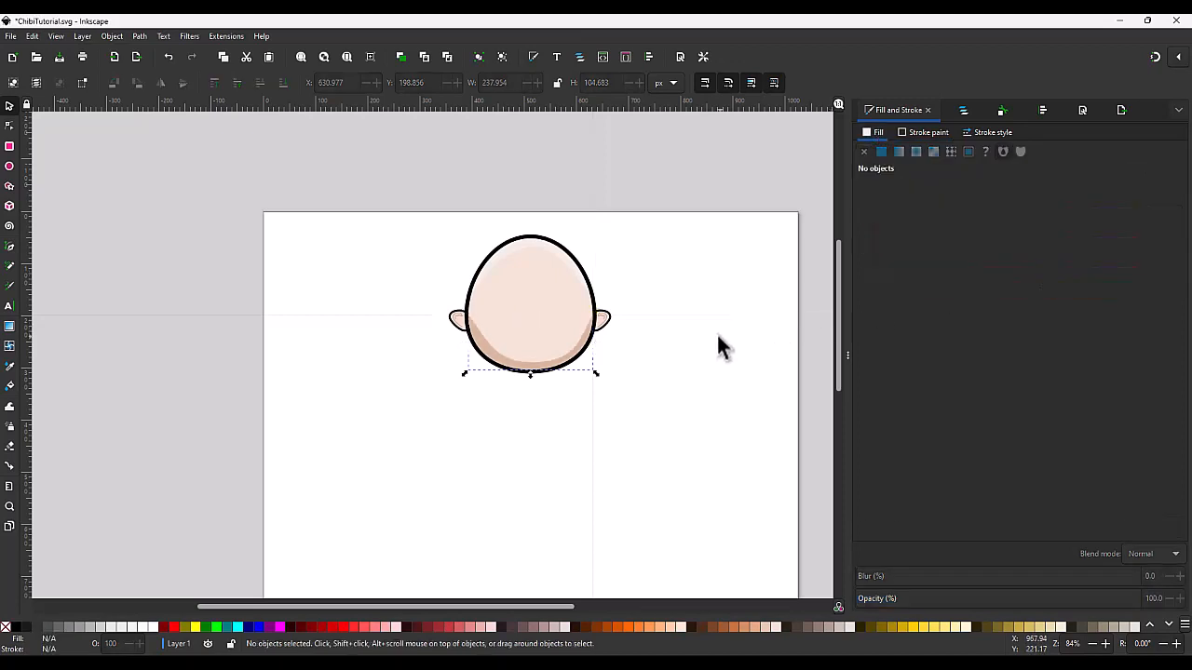
{"action": "scroll", "coordinate": [629, 346], "scroll_direction": "up", "scroll_amount": 3}
{"action": "scroll", "coordinate": [607, 305], "scroll_direction": "down", "scroll_amount": 2}
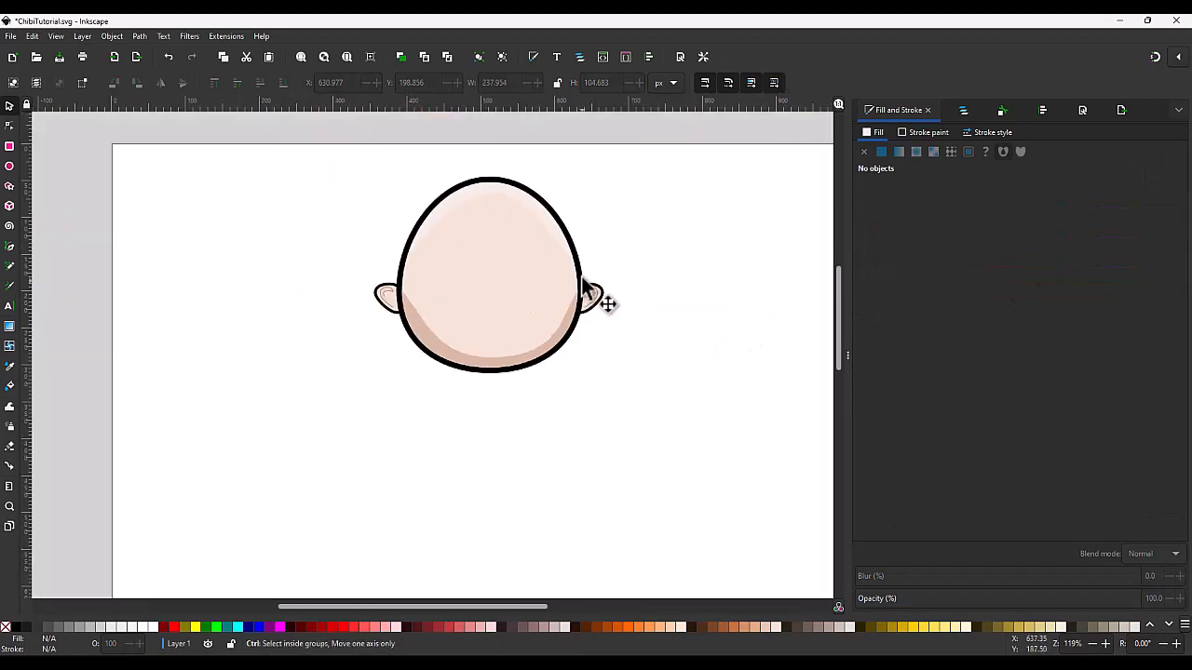
- Try to raise the forehead highlight's top node above the head outline, and include the outline path in the node editing
{"action": "left_click", "coordinate": [531, 196]}
{"action": "key", "text": "n"}
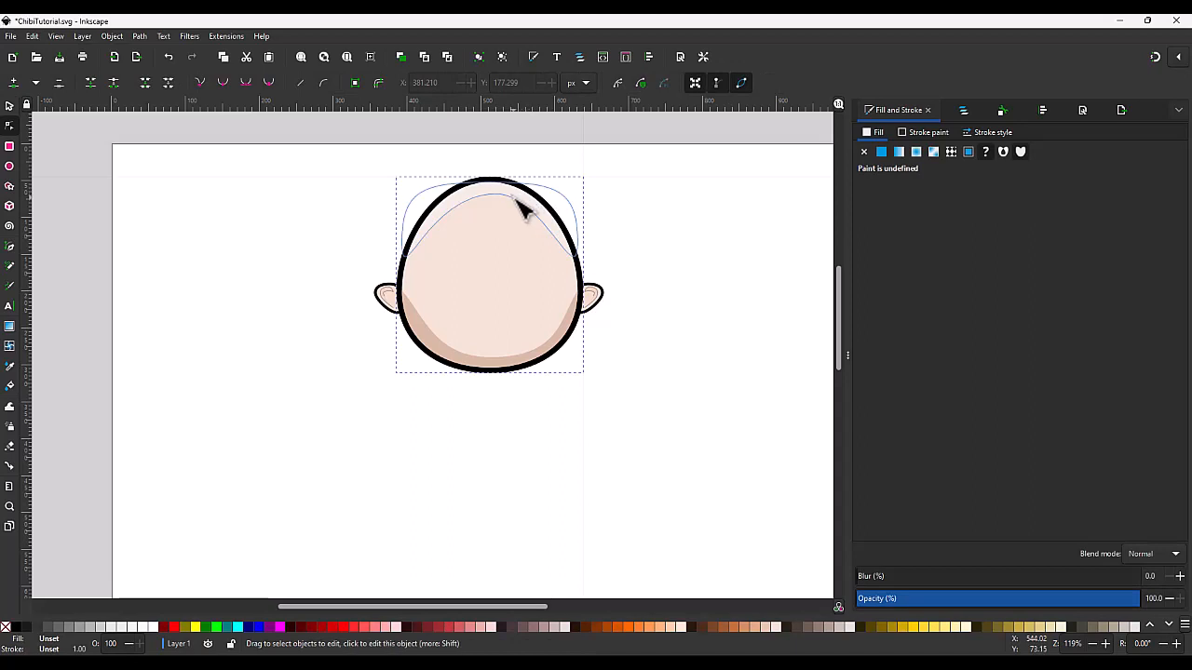
{"action": "left_click", "coordinate": [519, 201]}
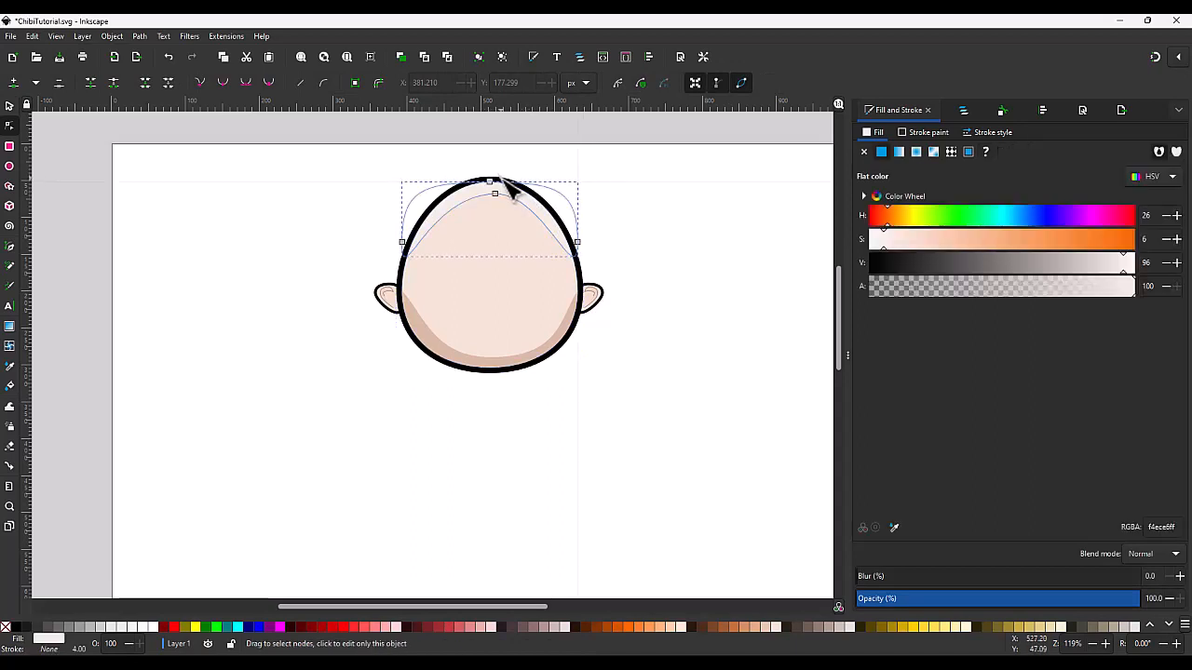
{"action": "key", "text": "Escape"}
{"action": "left_click", "coordinate": [495, 182]}
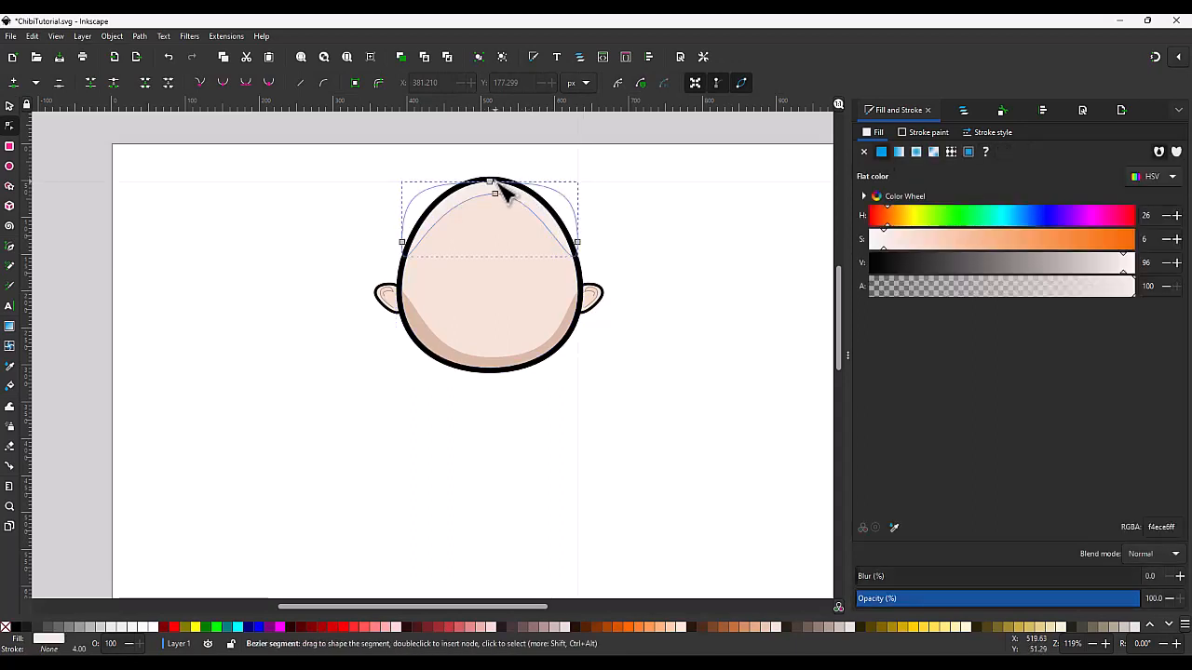
{"action": "left_click_drag", "start_coordinate": [494, 180], "coordinate": [491, 171]}
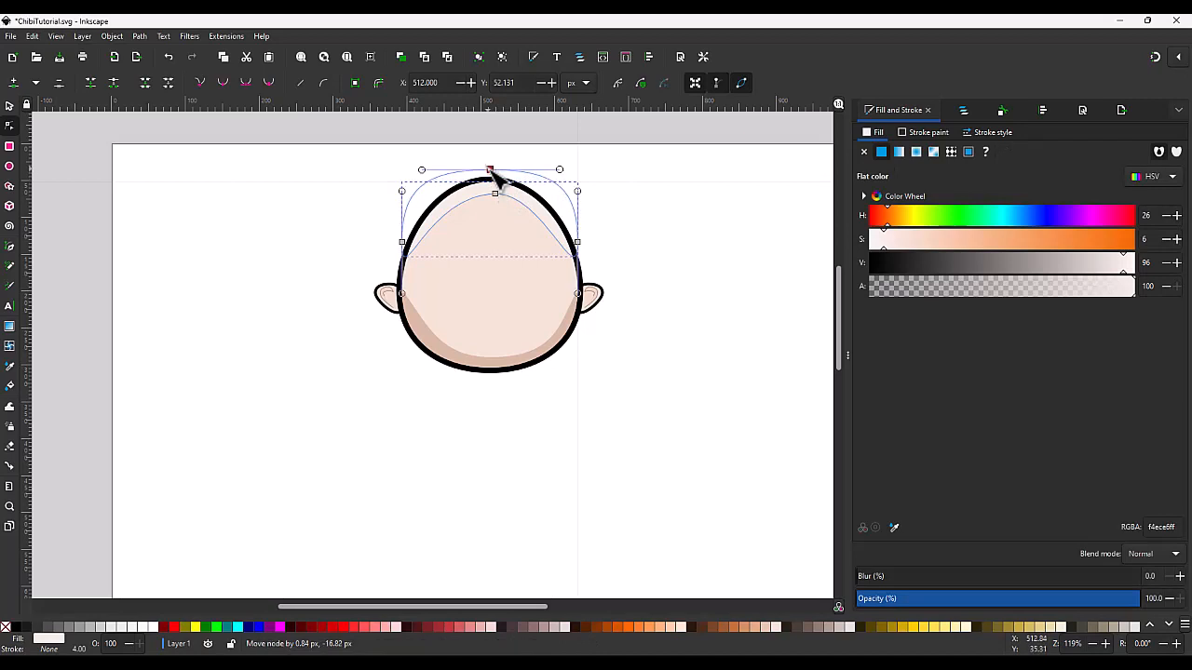
{"action": "scroll", "coordinate": [506, 159], "scroll_direction": "up", "scroll_amount": 2}
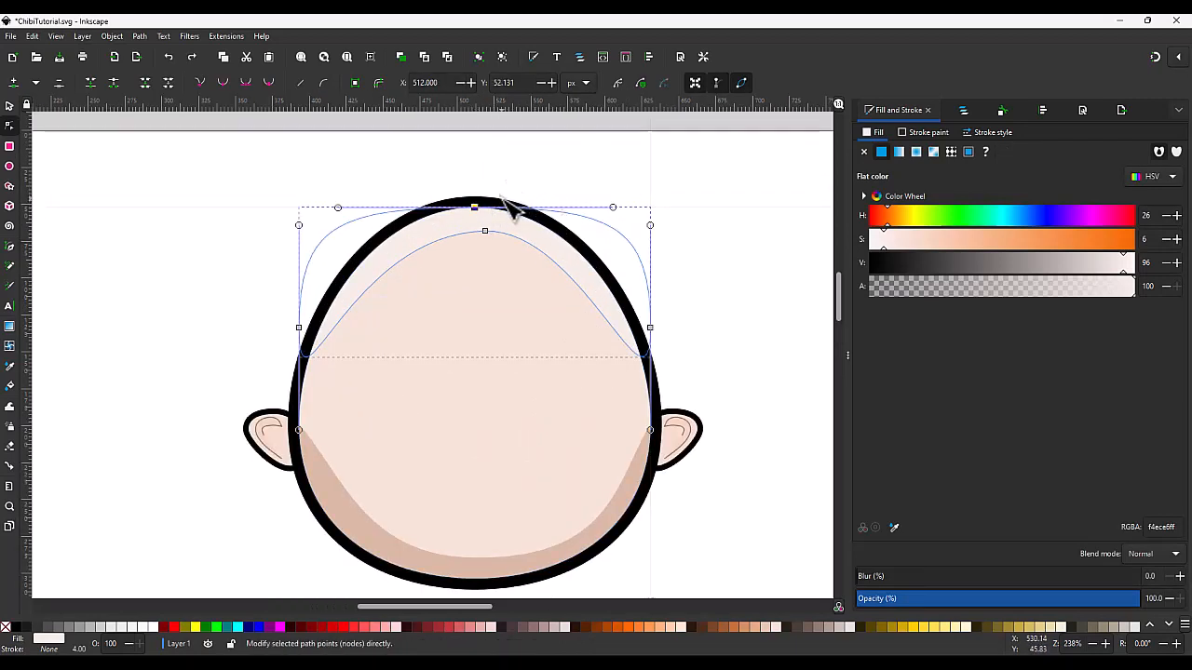
{"action": "left_click", "coordinate": [503, 199], "text": "shift"}
{"action": "left_click_drag", "start_coordinate": [440, 160], "coordinate": [498, 221]}
{"action": "scroll", "coordinate": [611, 233], "scroll_direction": "down", "scroll_amount": 2}
- Save the changes to the document and deselect the head paths
{"action": "key", "text": "ctrl+s"}
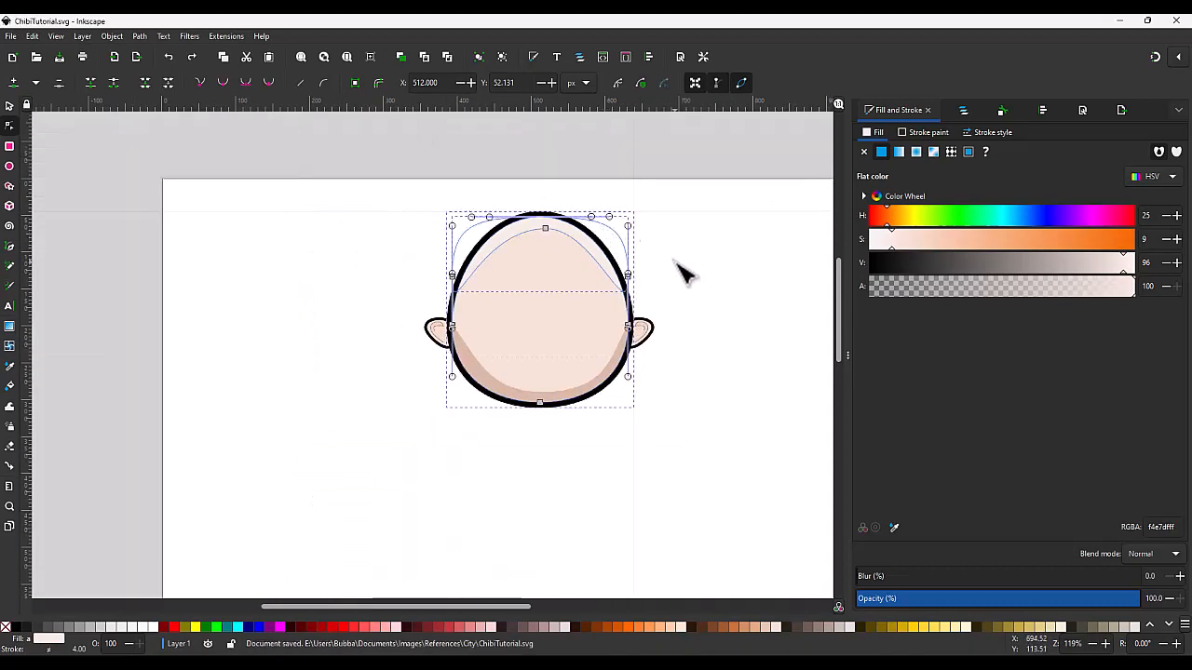
{"action": "left_click", "coordinate": [692, 270]}
{"action": "left_click", "coordinate": [699, 283]}
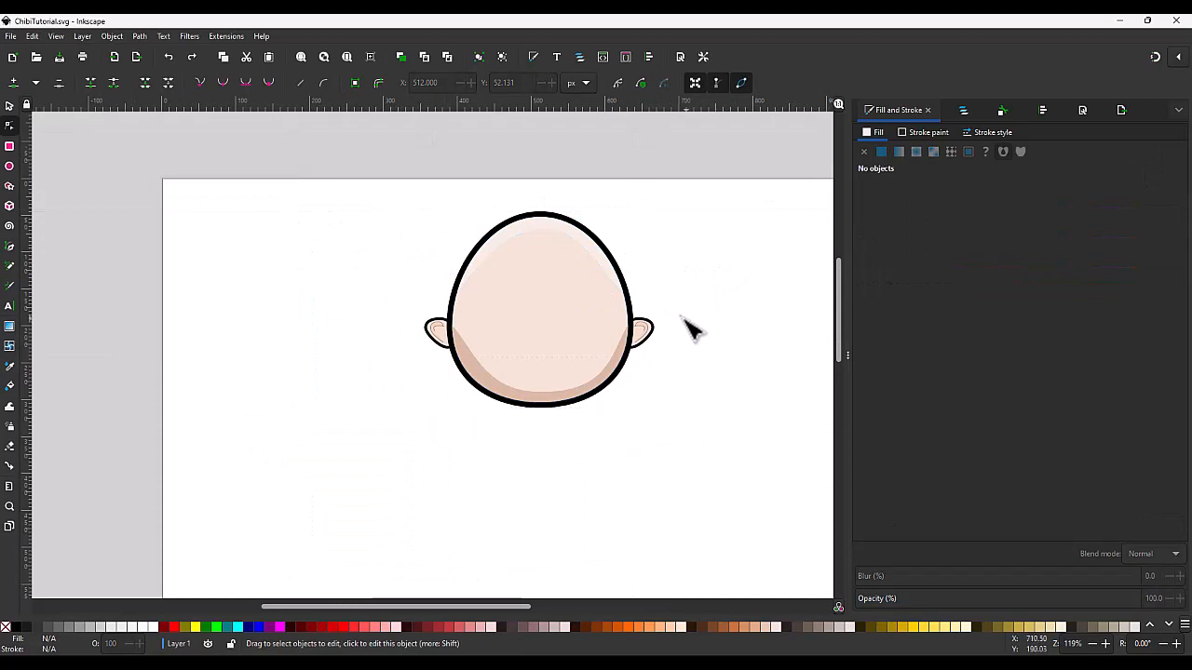